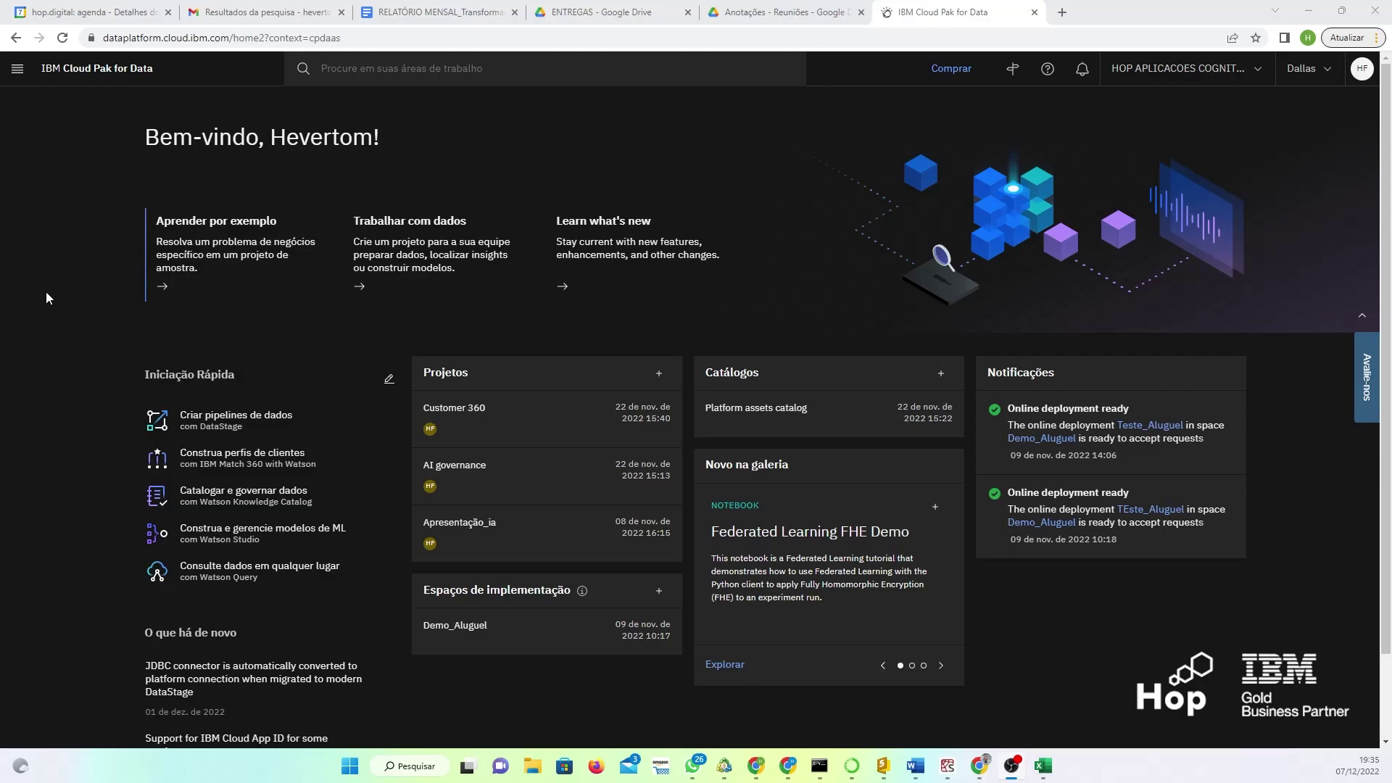
# - Start a new platform connection, view the connection types filtered by the IBM provider, and clear the filter
pyautogui.click(17, 69)
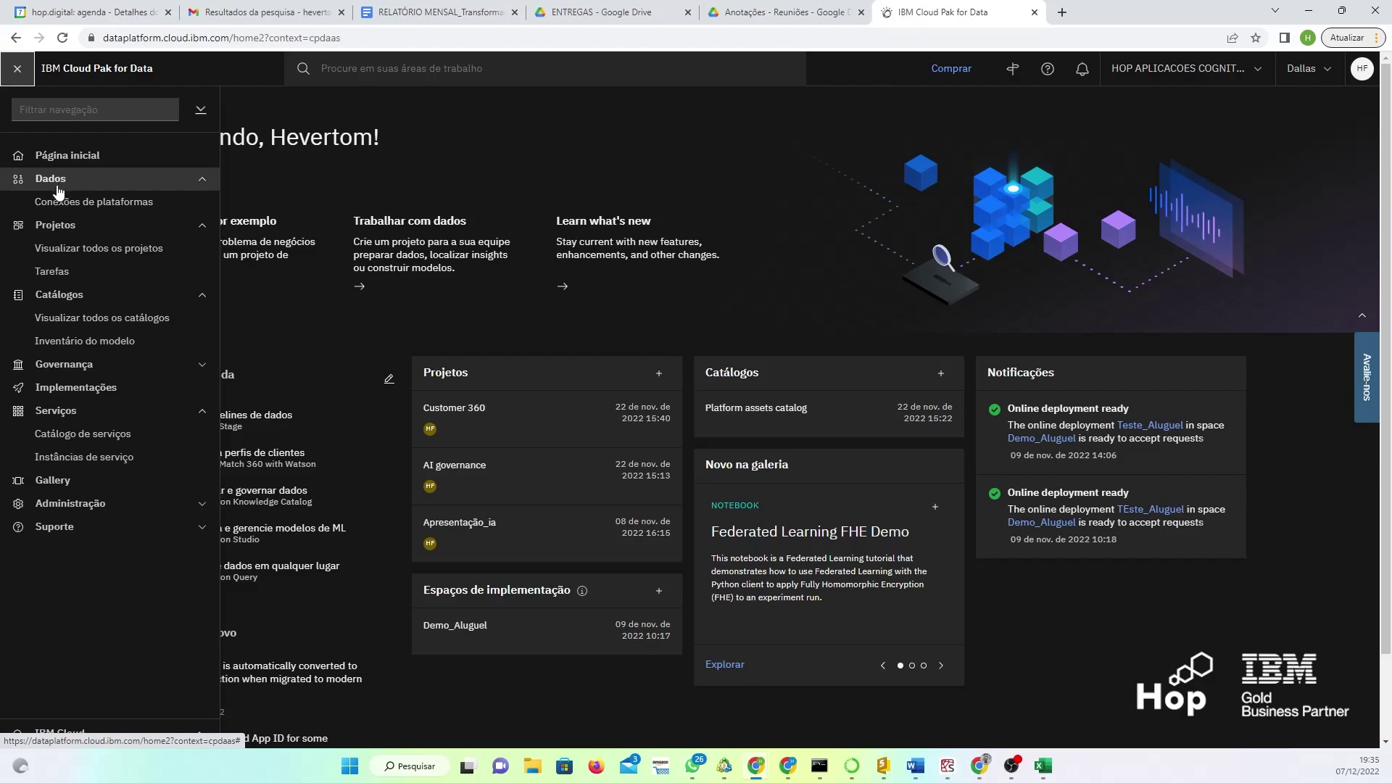
pyautogui.click(79, 208)
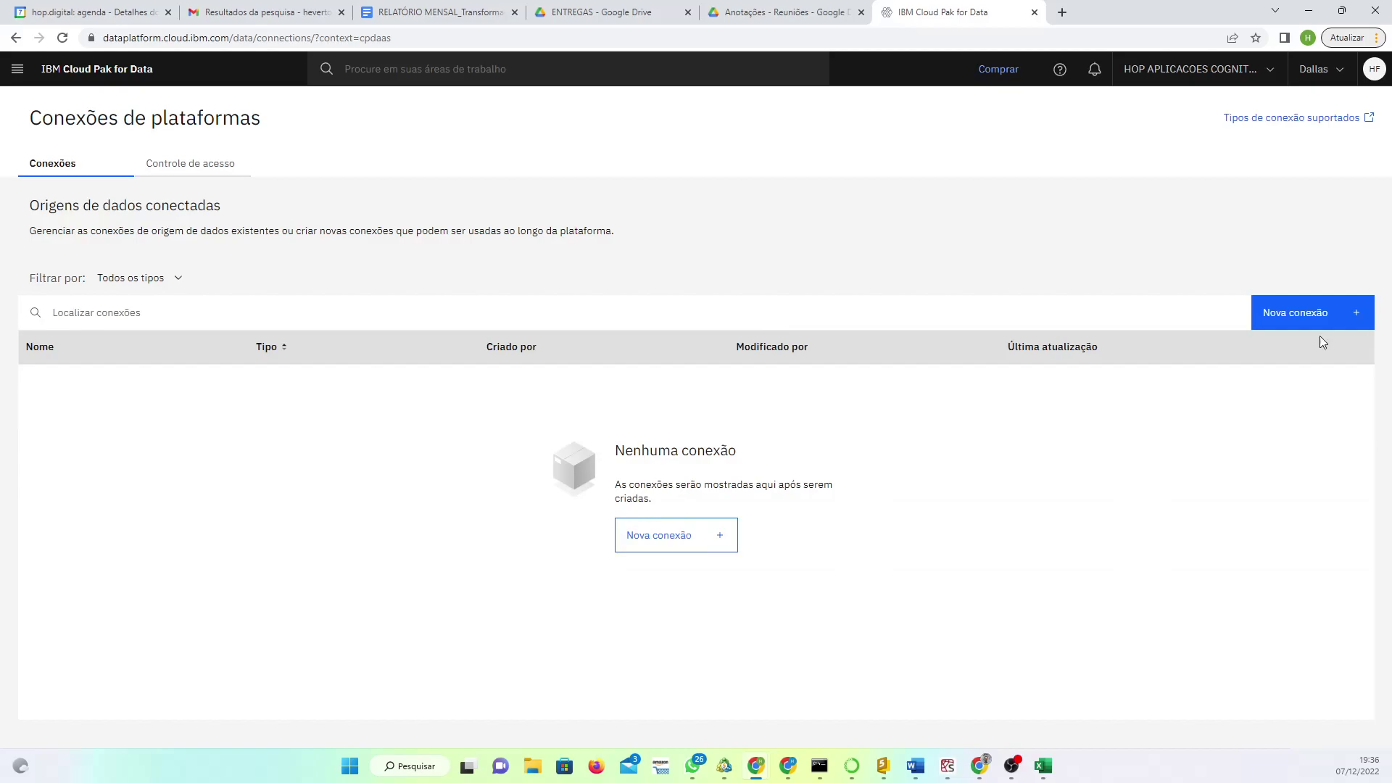
pyautogui.click(1281, 320)
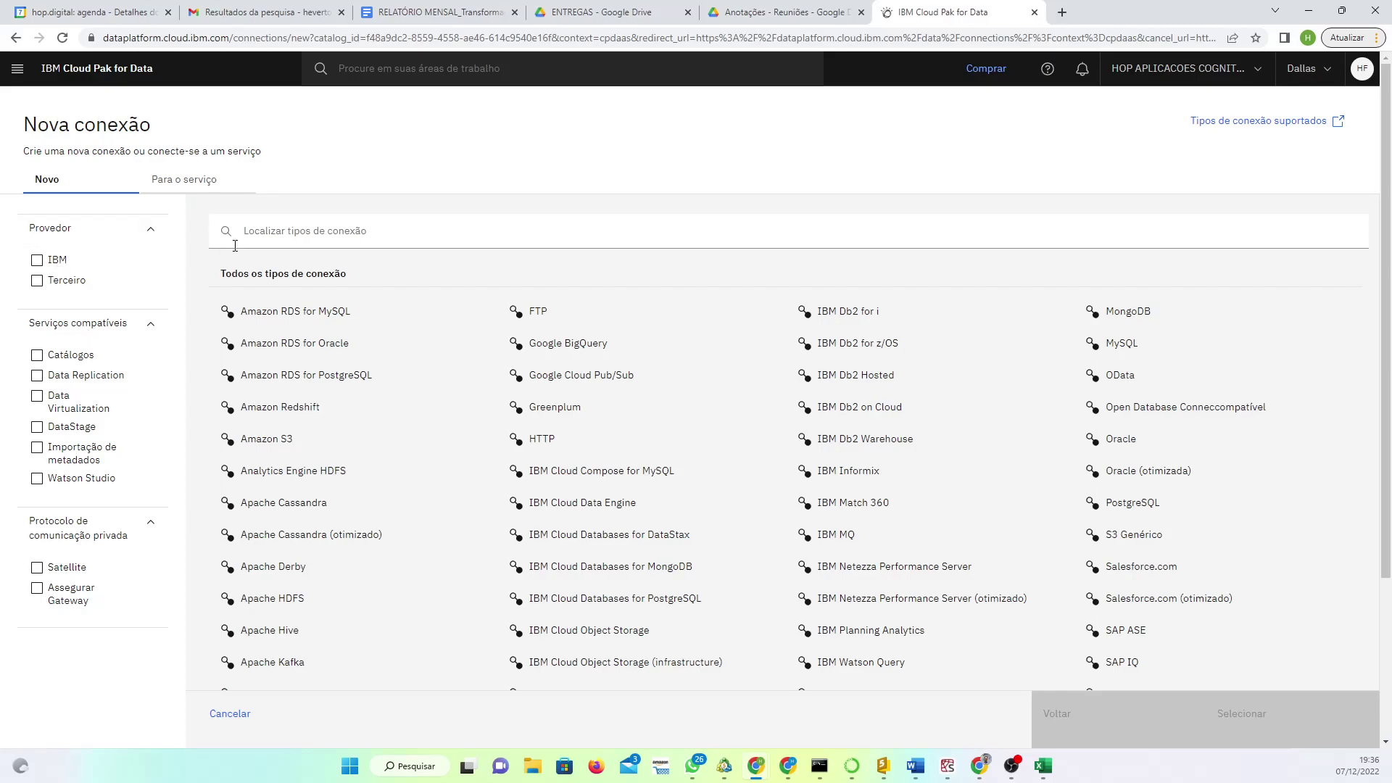
pyautogui.click(37, 261)
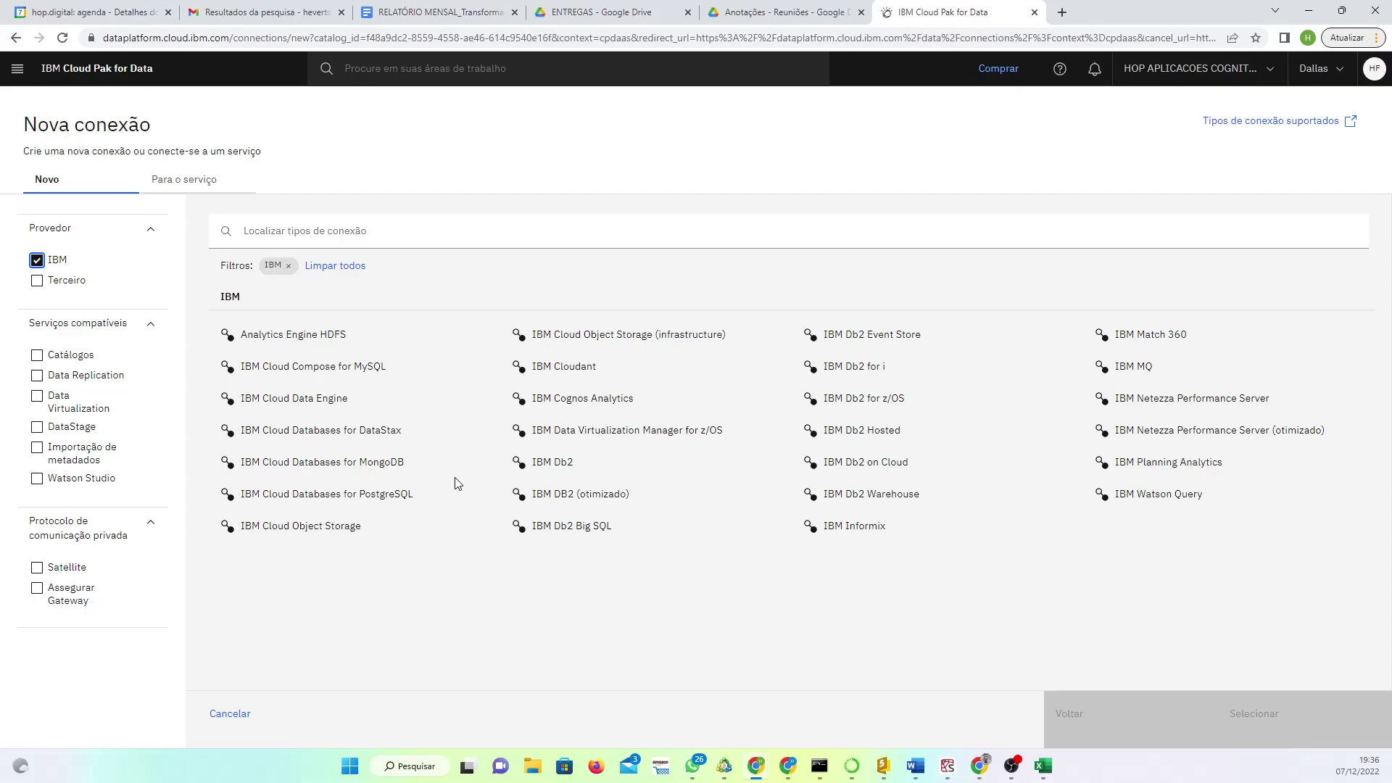
pyautogui.click(36, 261)
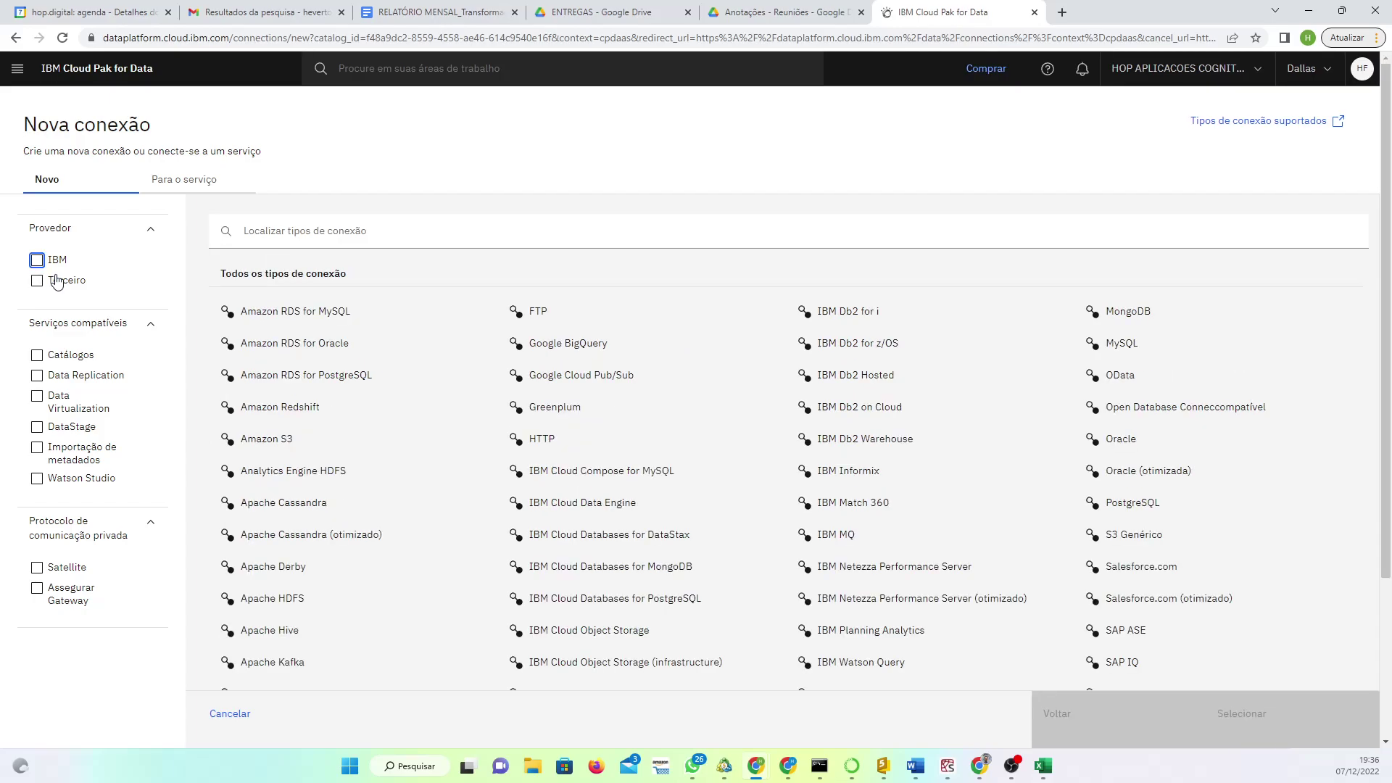
# - Open the Platform assets catalog and view the details of the GoldenBank_HoldoutData.csv asset
pyautogui.click(14, 73)
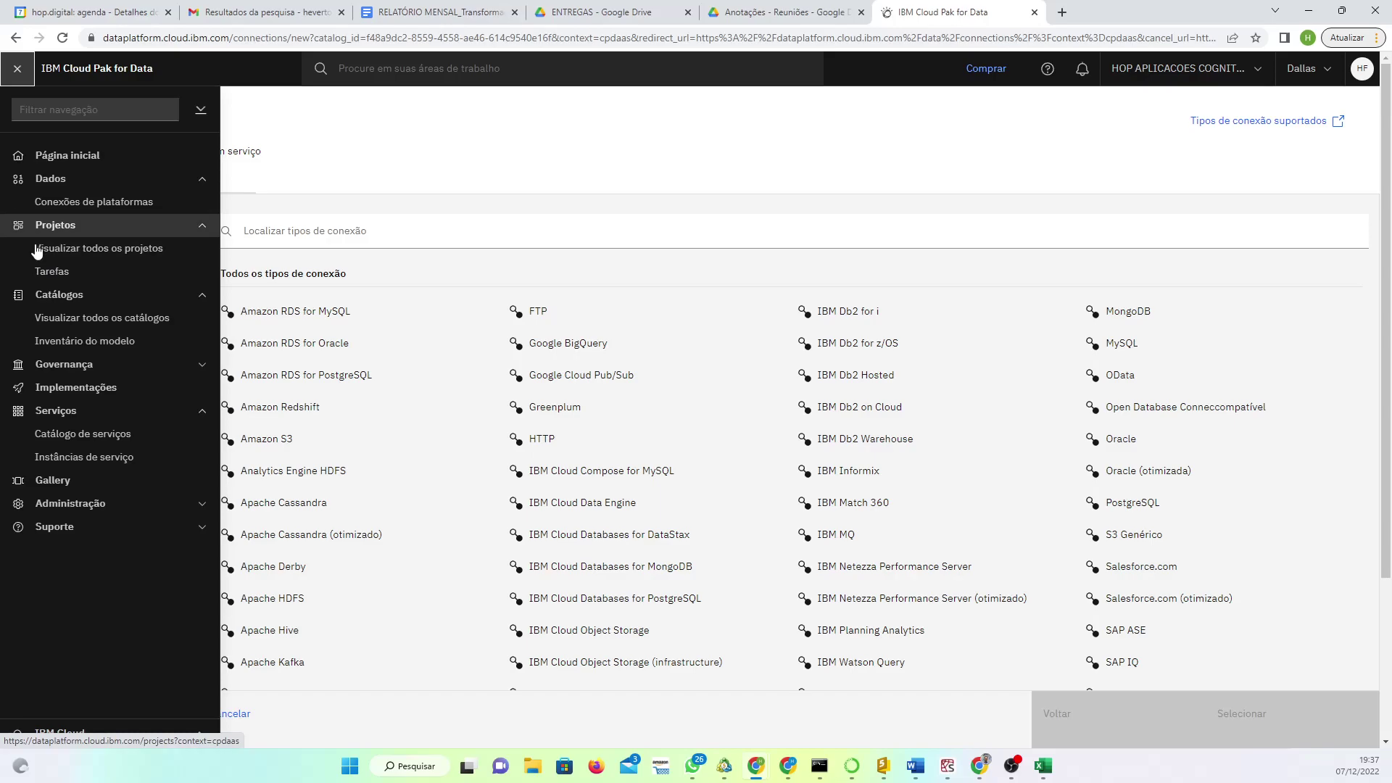
pyautogui.click(64, 295)
pyautogui.click(64, 295)
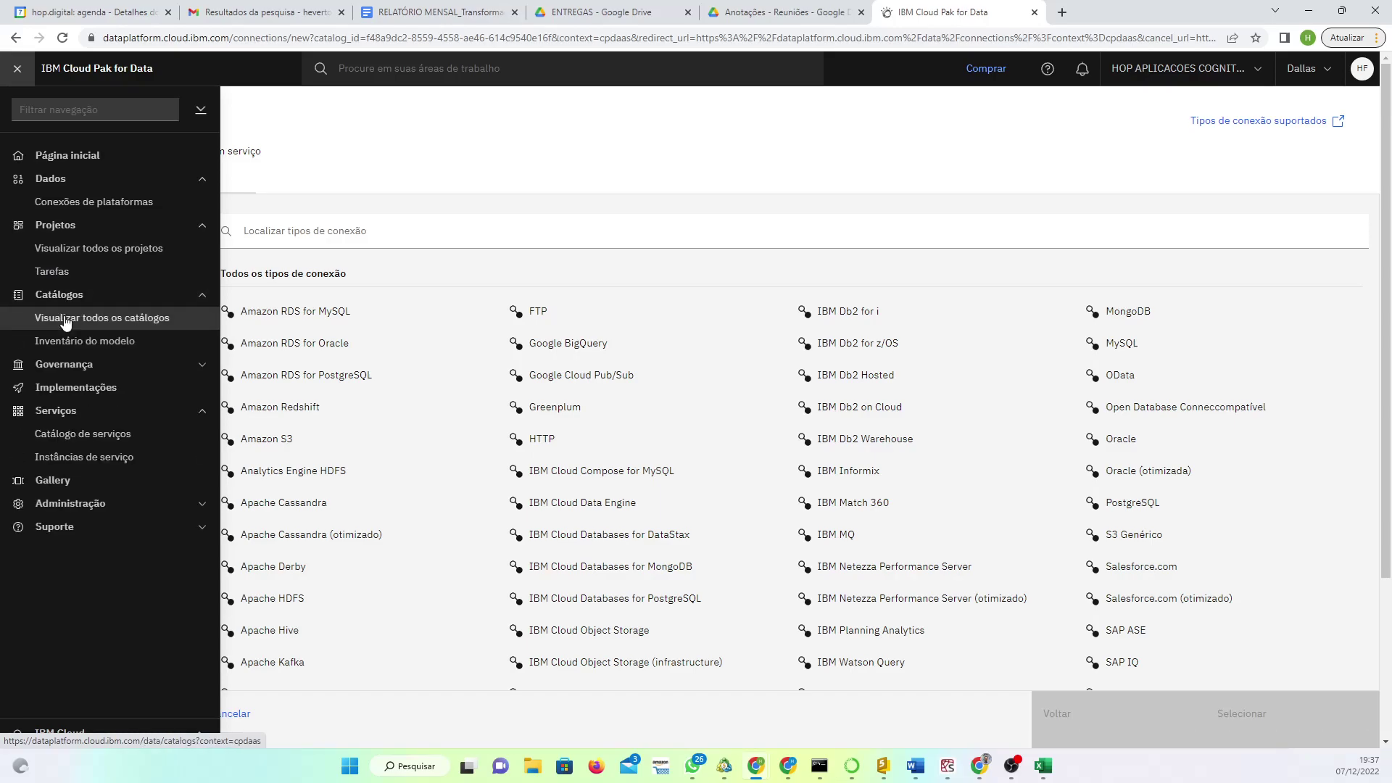
pyautogui.click(66, 319)
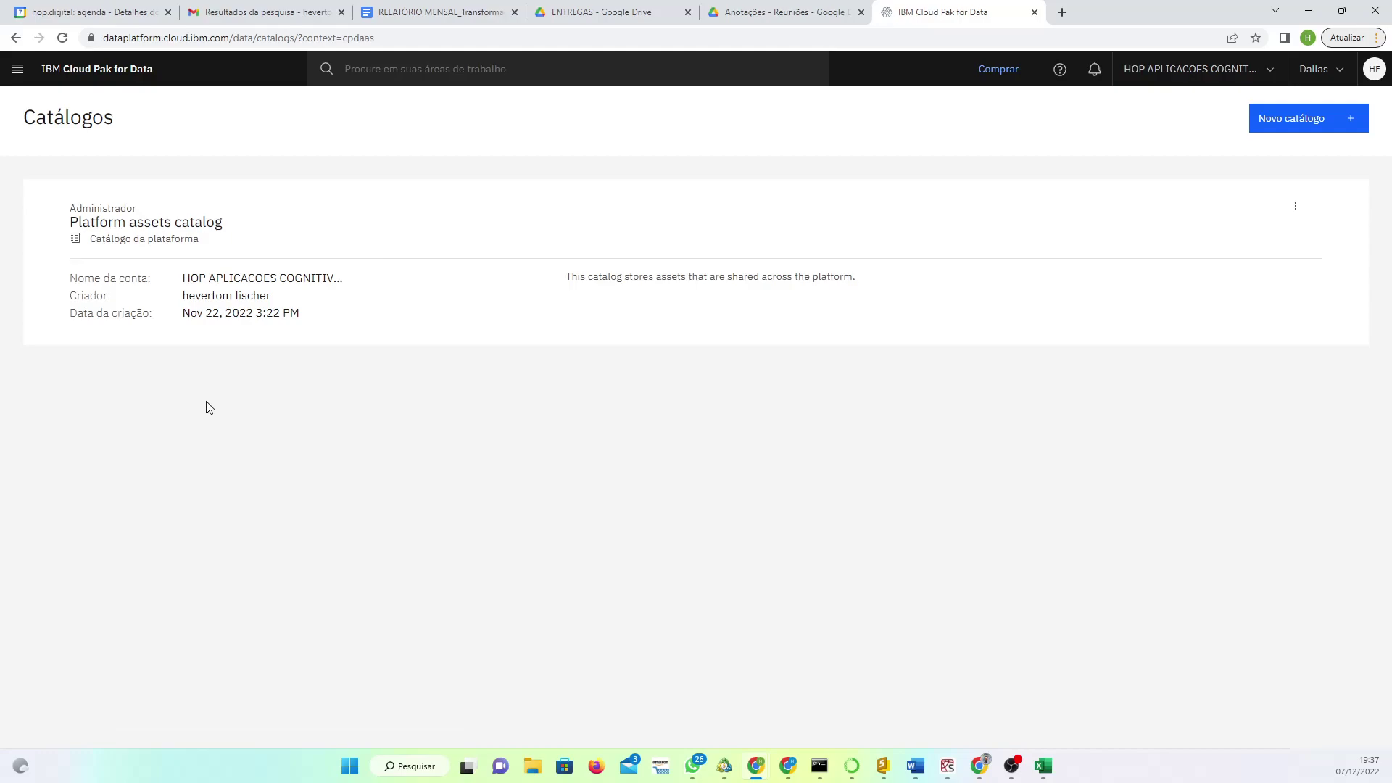
pyautogui.click(169, 230)
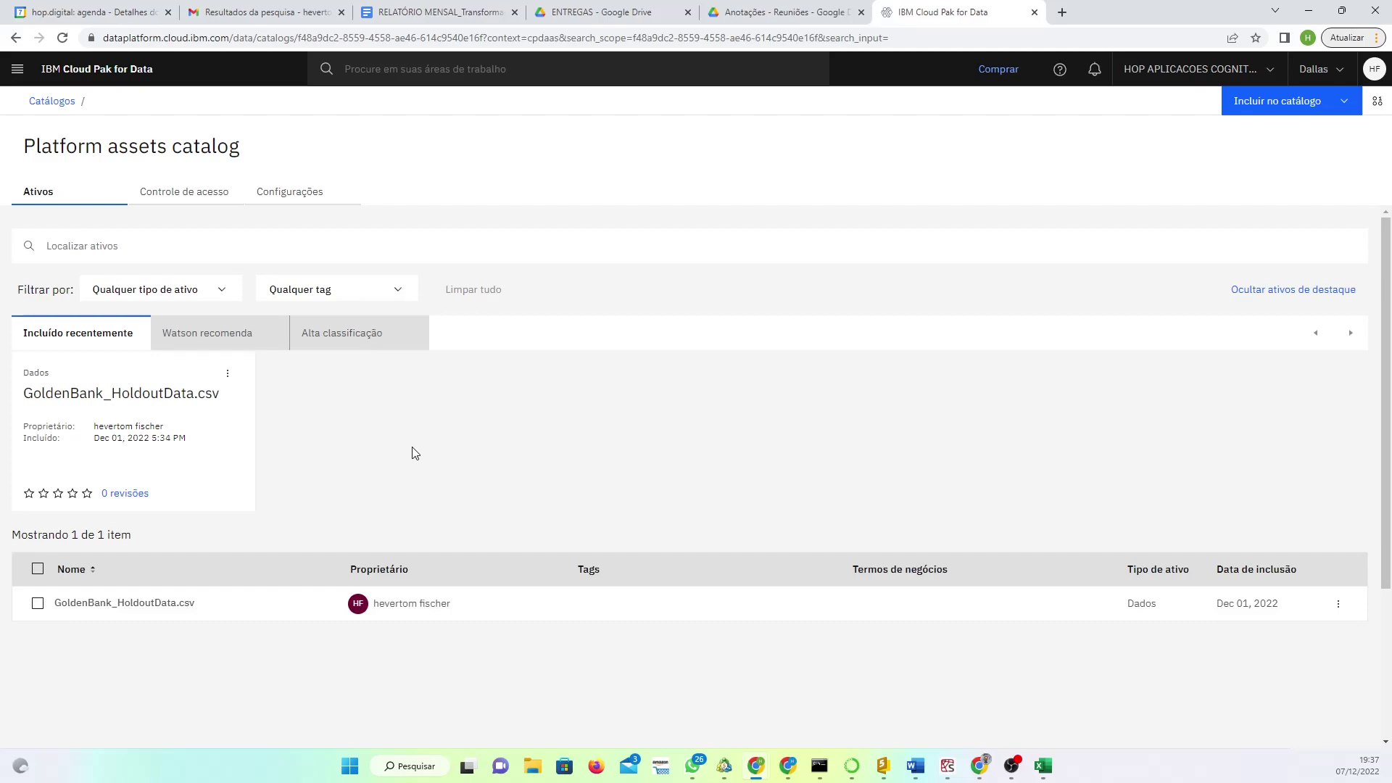
pyautogui.click(190, 408)
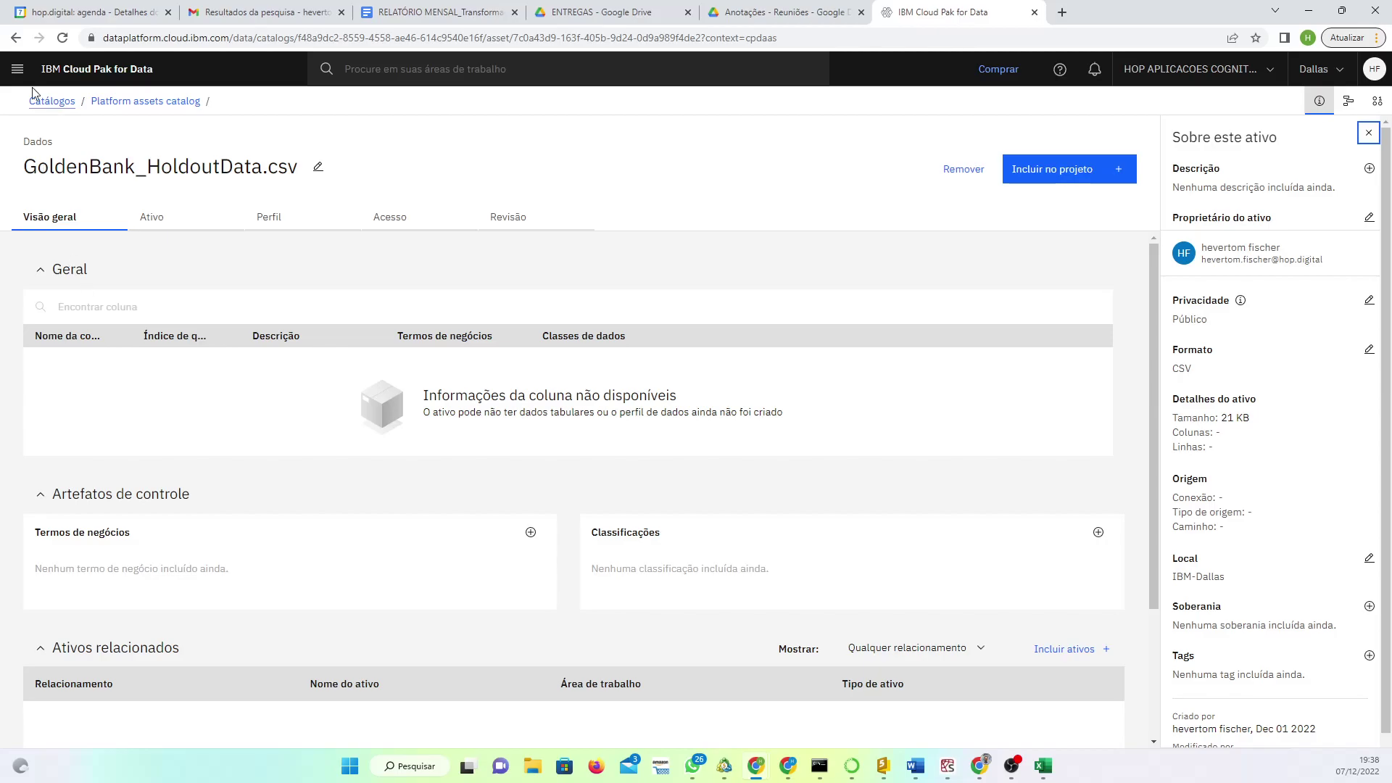
# - Open the Substituir_Valor governance rule for editing and review its criteria, action and data masking options
pyautogui.click(18, 69)
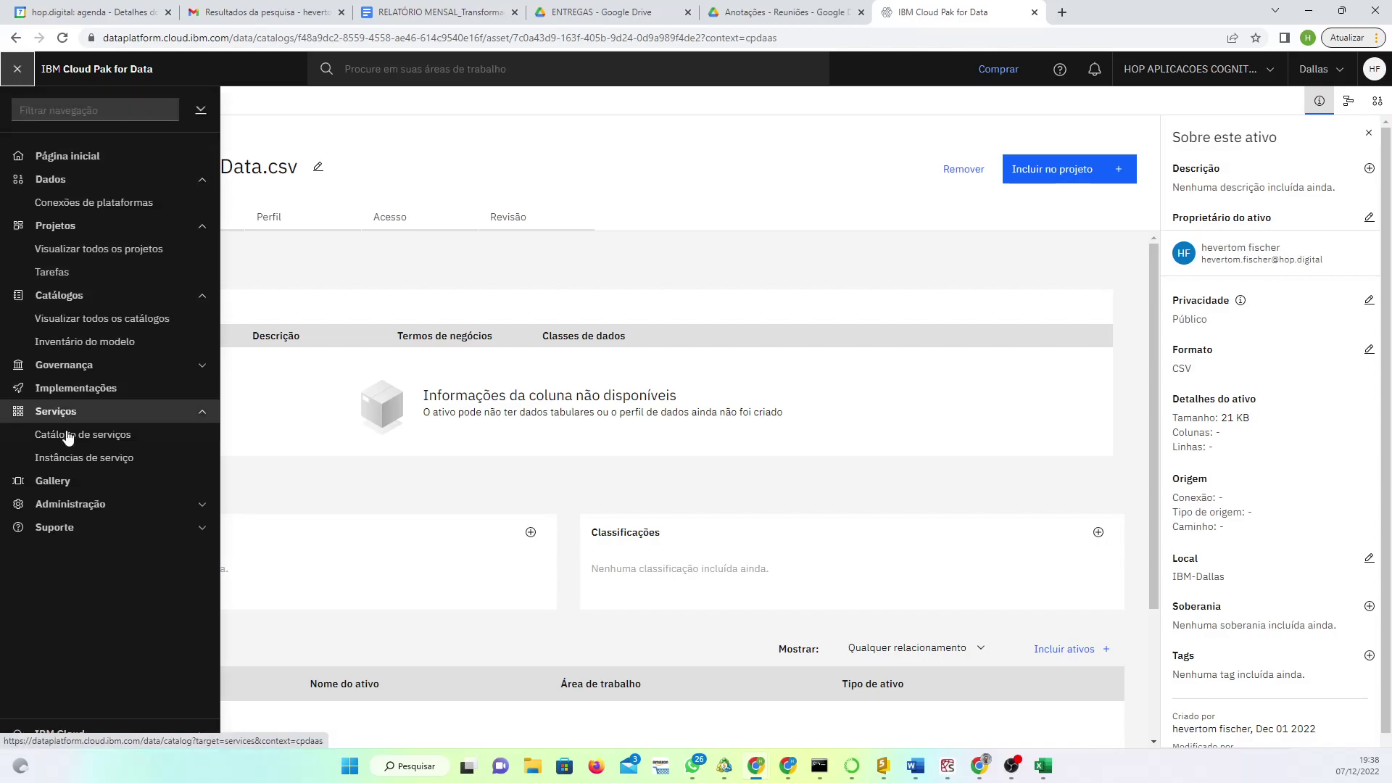
pyautogui.click(119, 370)
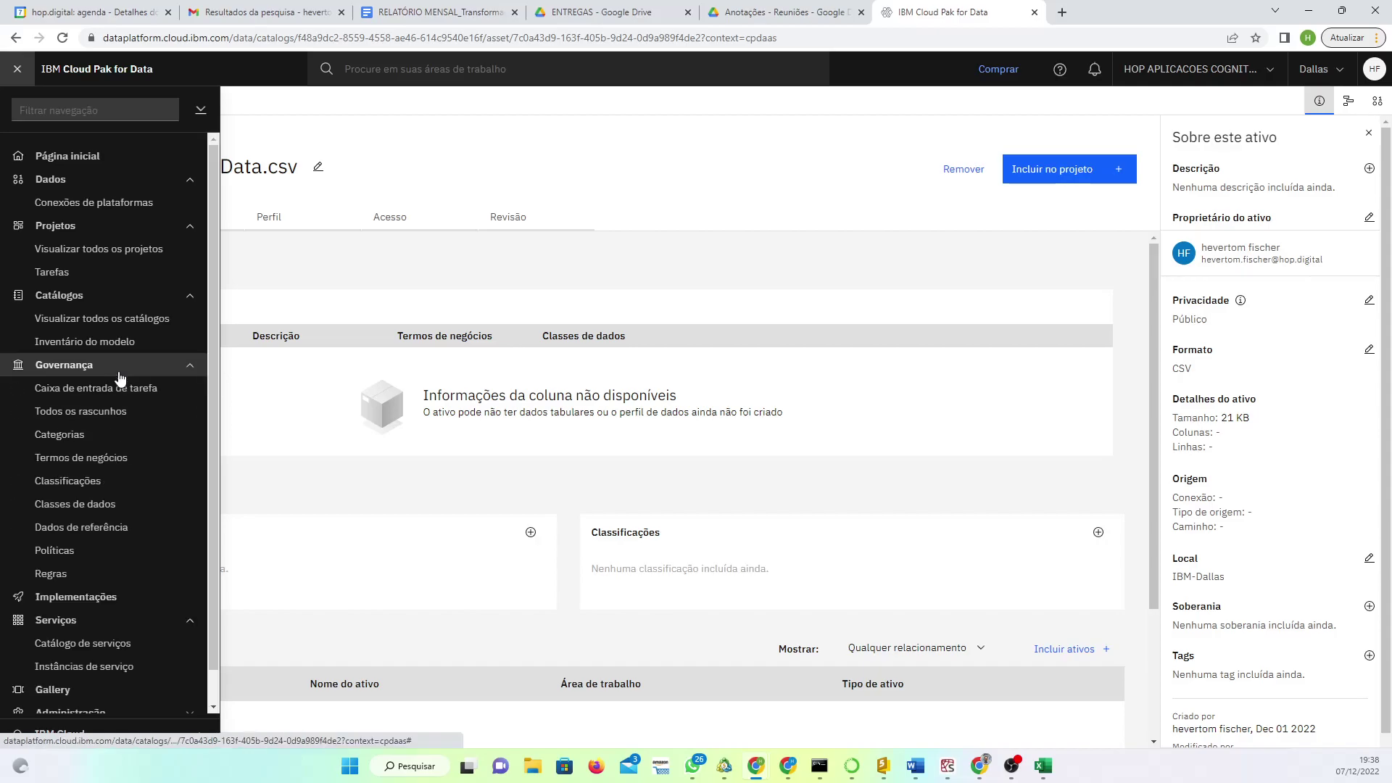
pyautogui.click(54, 579)
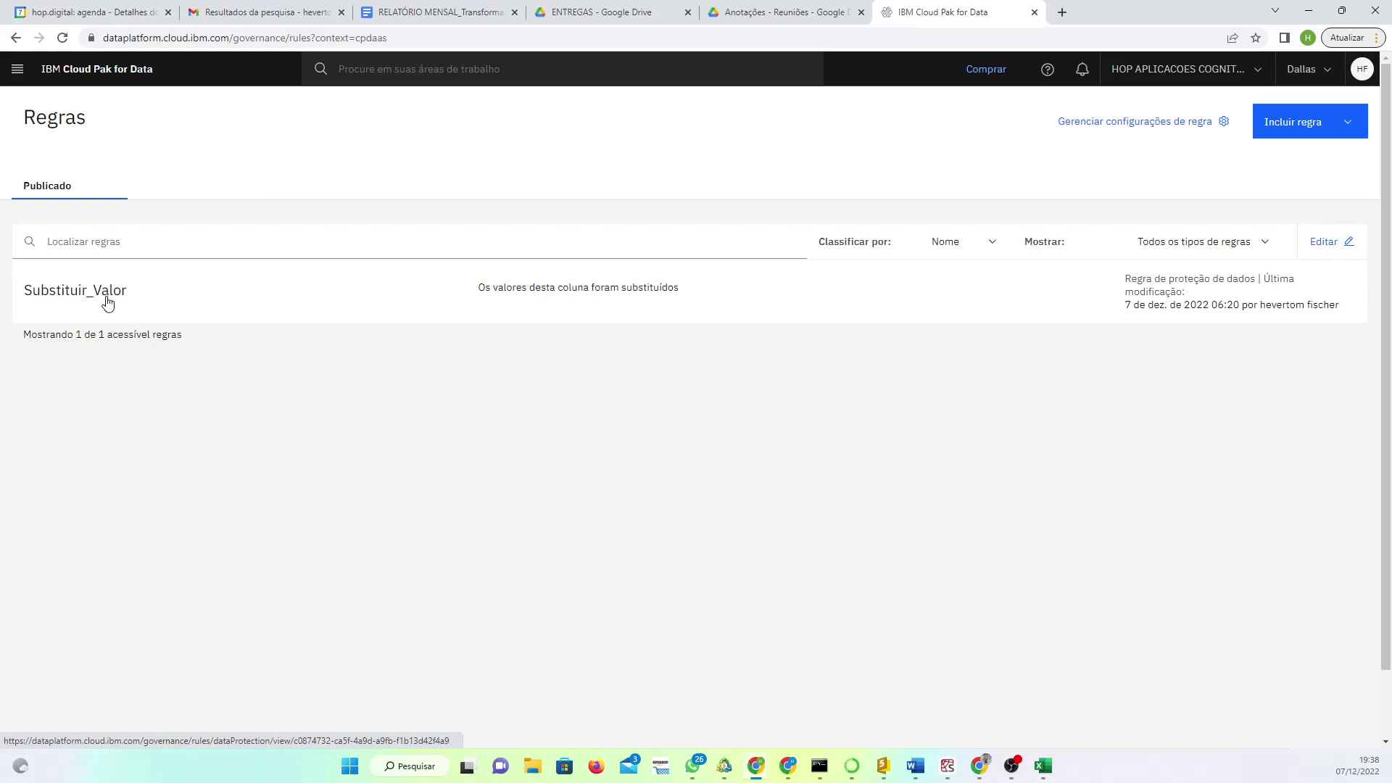
pyautogui.click(107, 303)
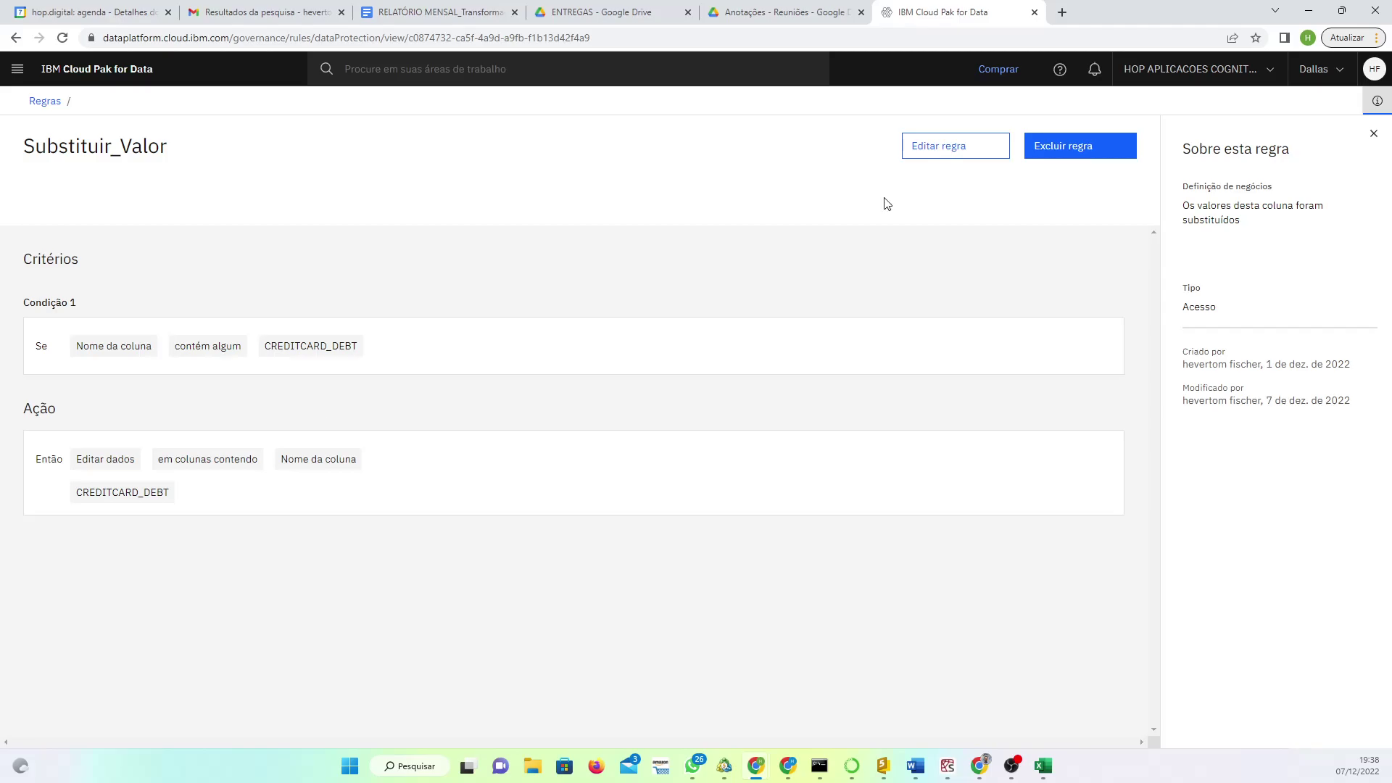
pyautogui.click(937, 147)
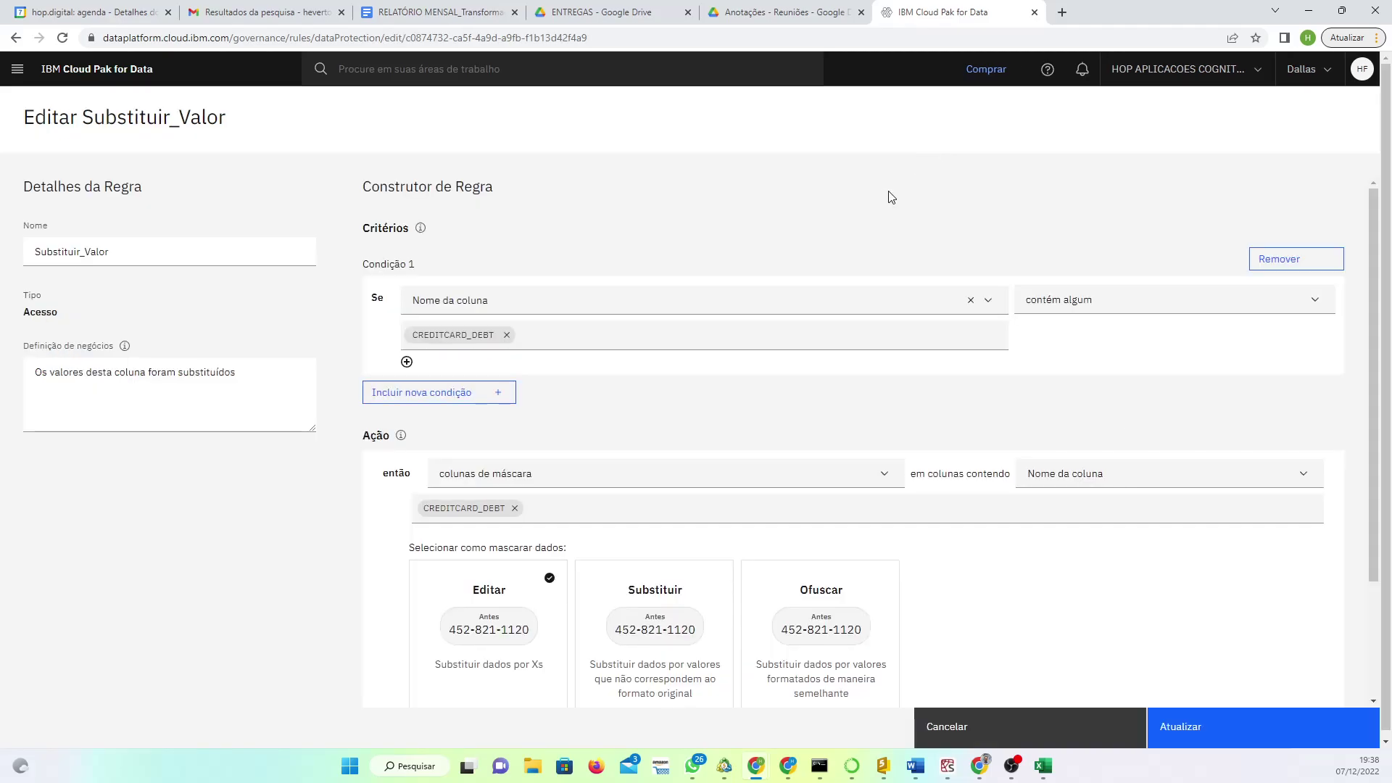
pyautogui.scroll(-1, 852, 429)
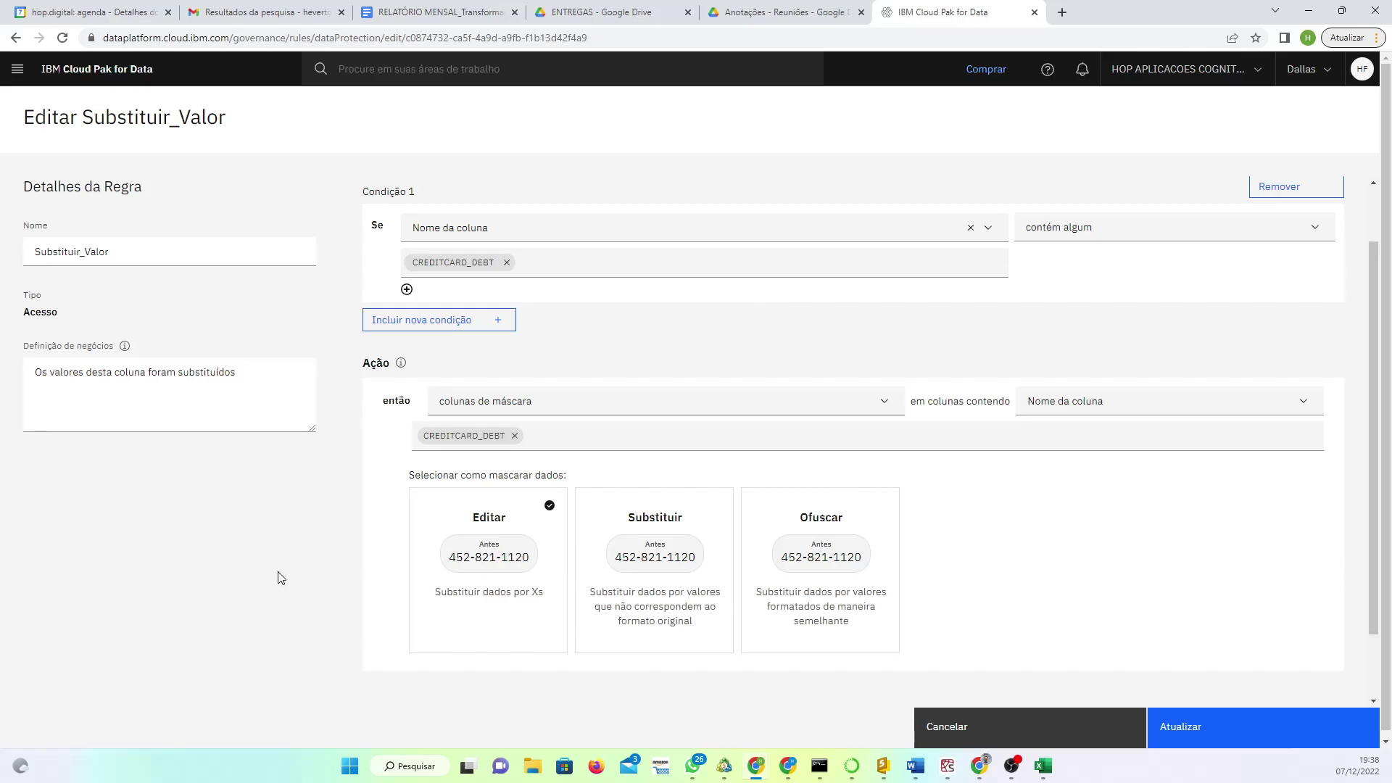
pyautogui.scroll(1, 617, 341)
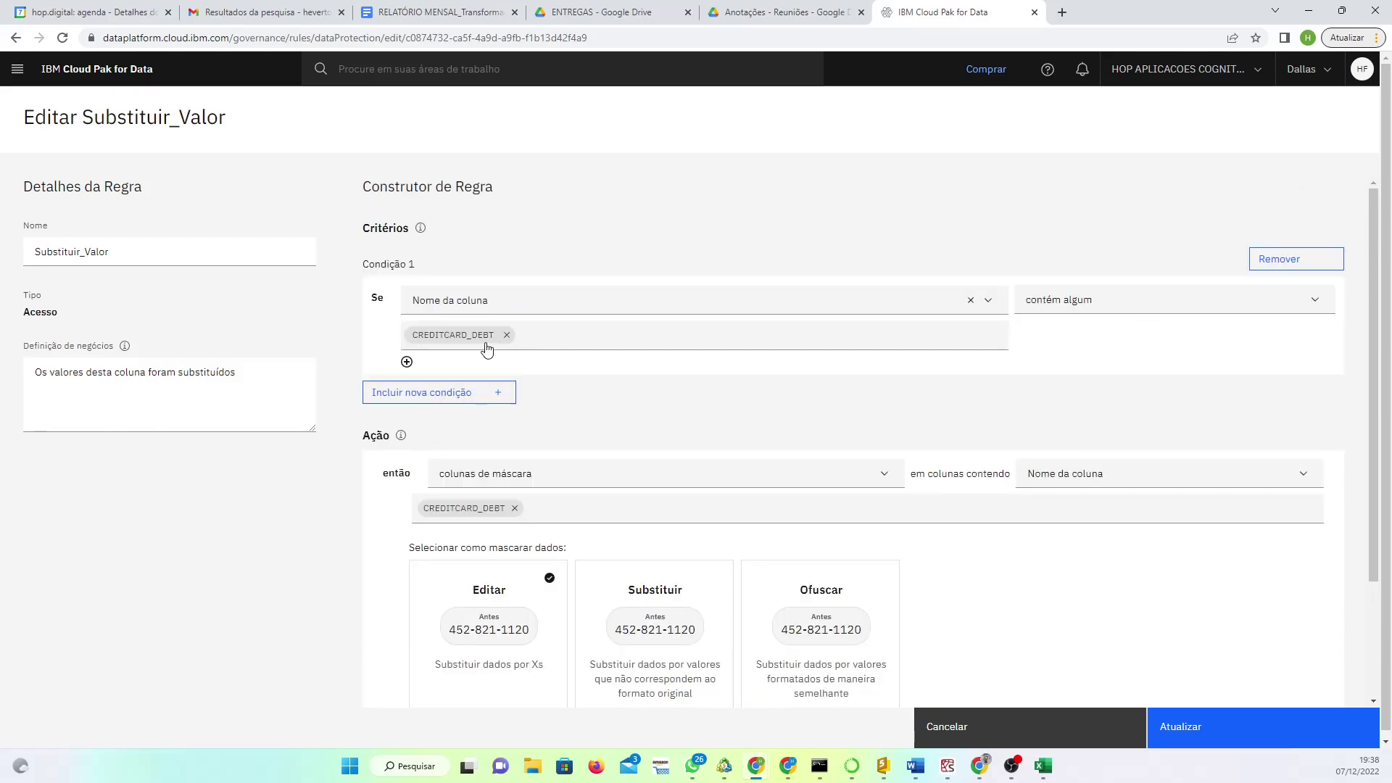
pyautogui.scroll(-1, 500, 352)
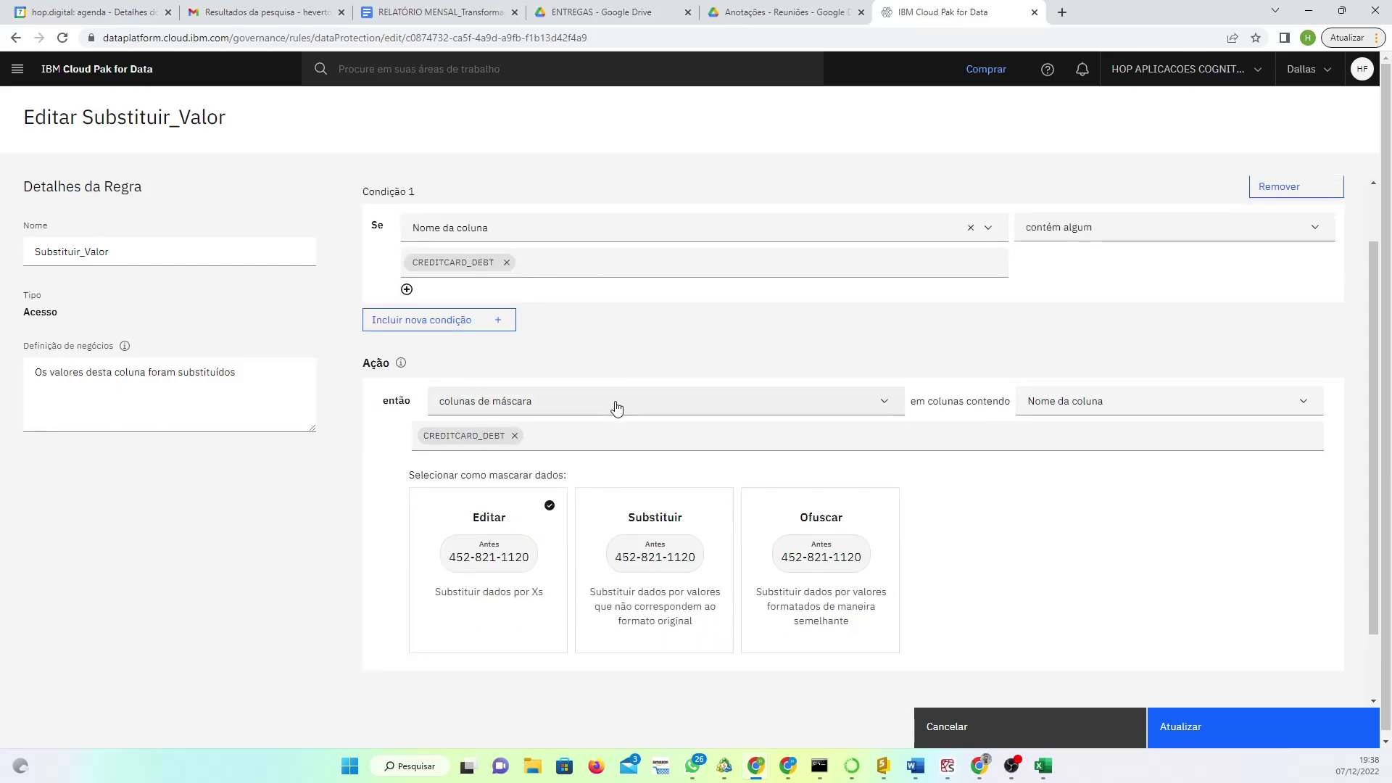
pyautogui.scroll(-1, 545, 527)
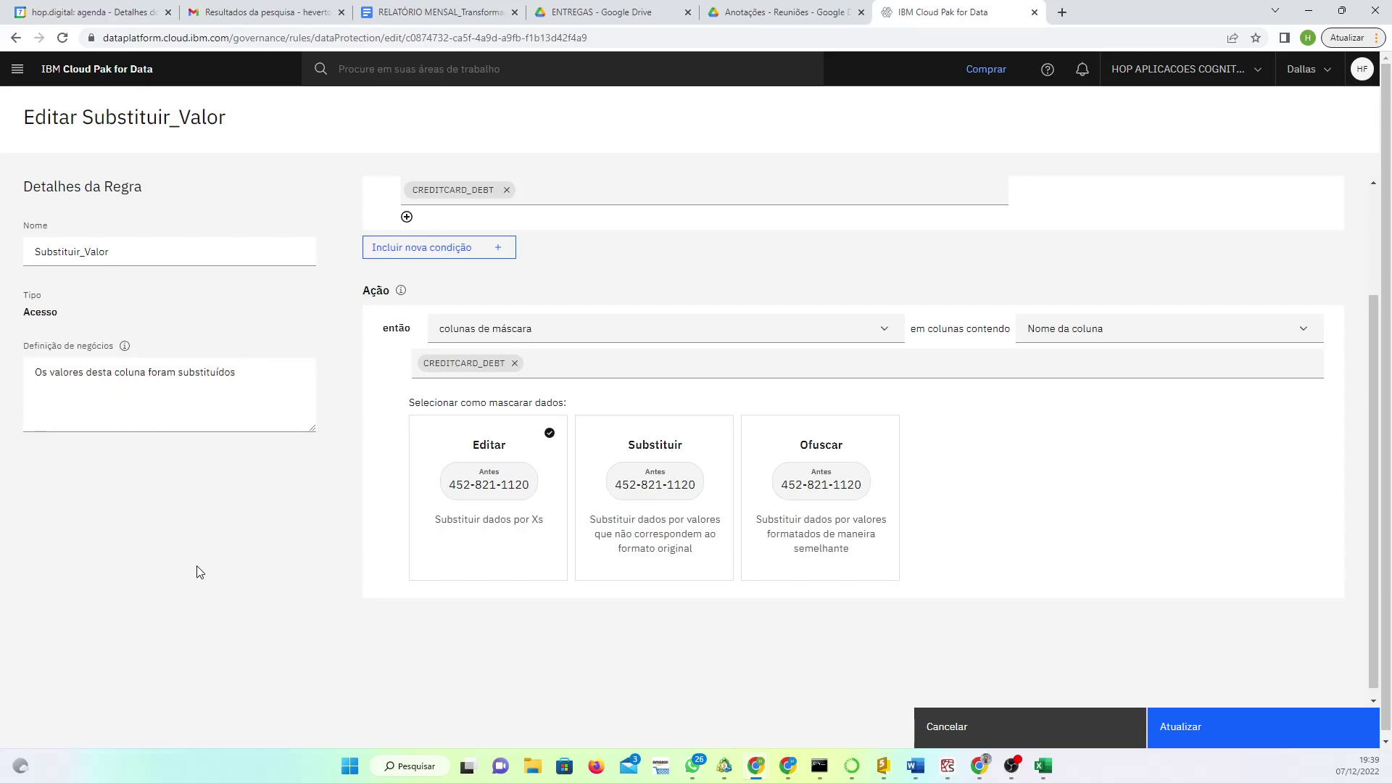
# - Open the service catalog, browse the services filtered by the AI / Machine Learning category, and clear that filter
pyautogui.click(17, 71)
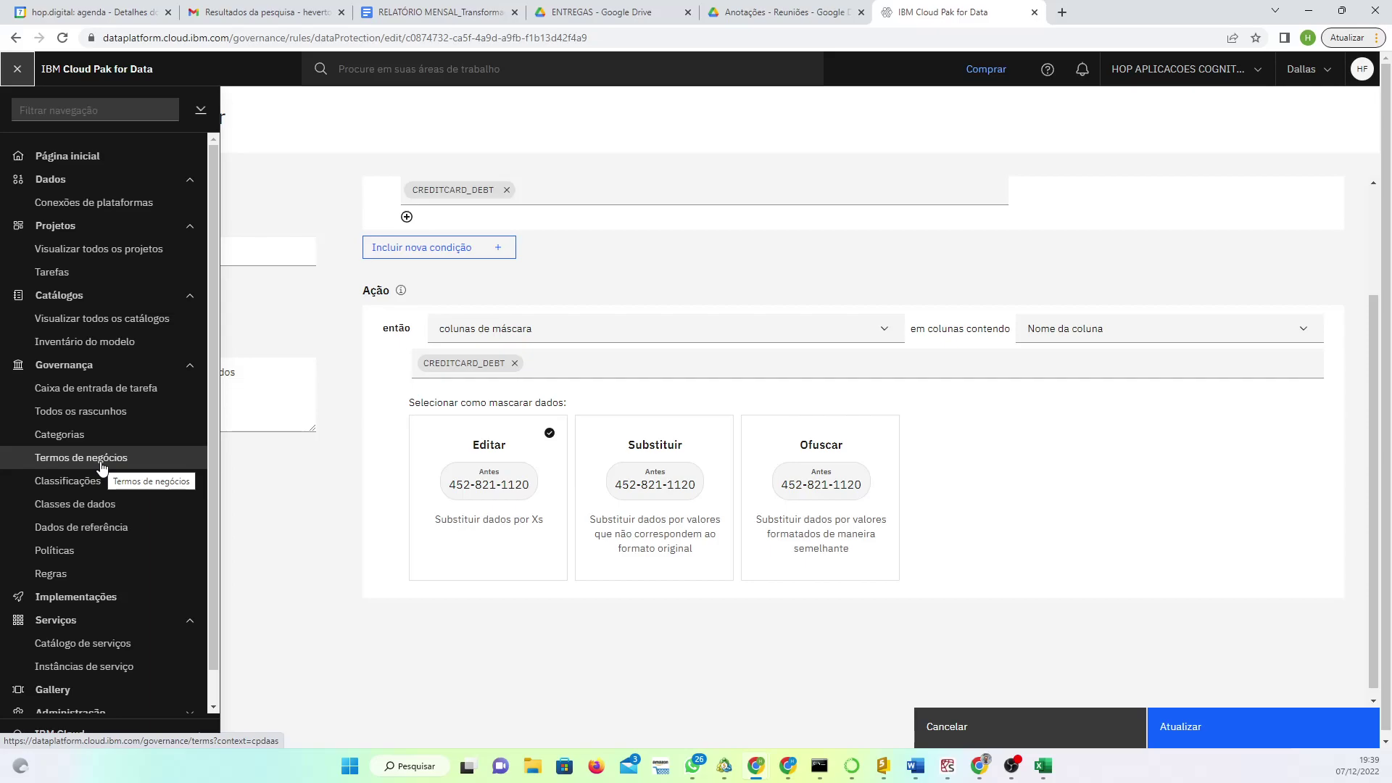
pyautogui.click(42, 366)
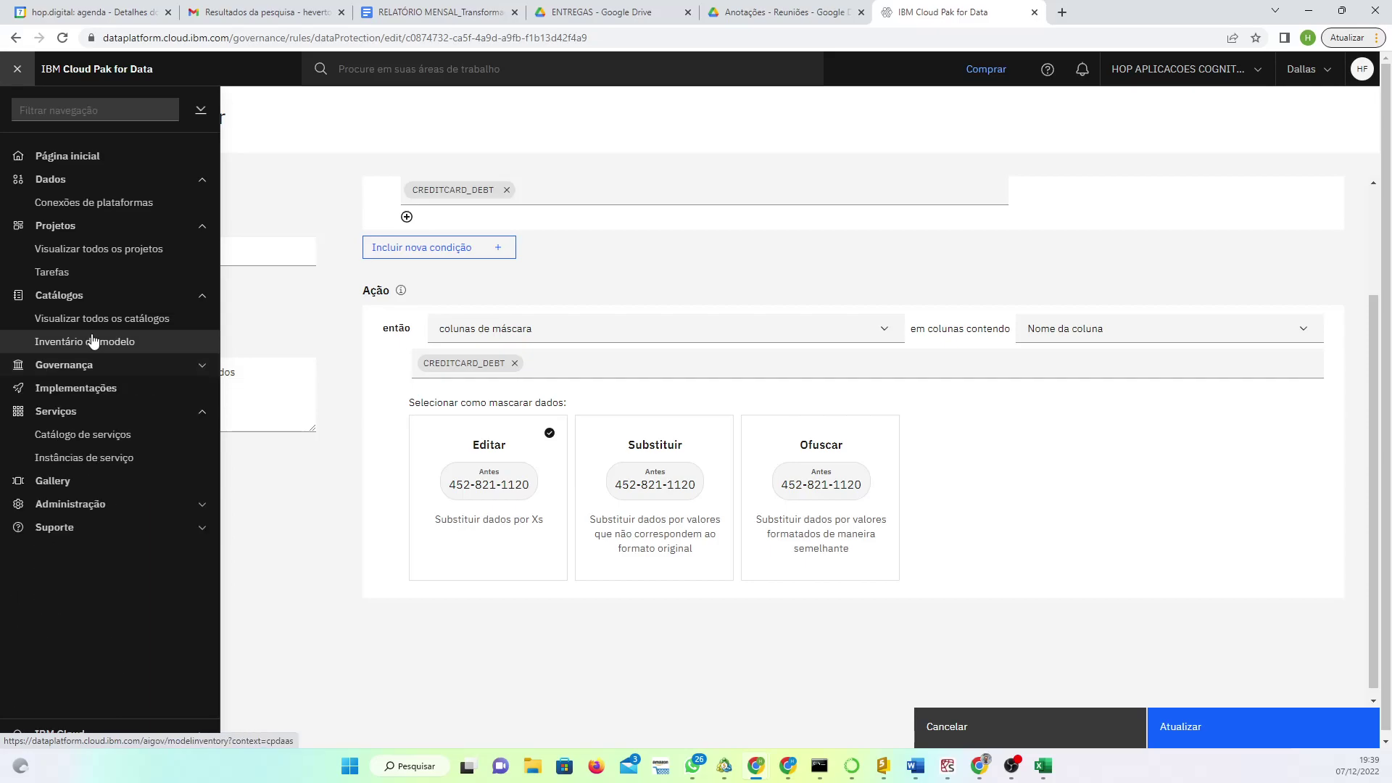
pyautogui.click(61, 437)
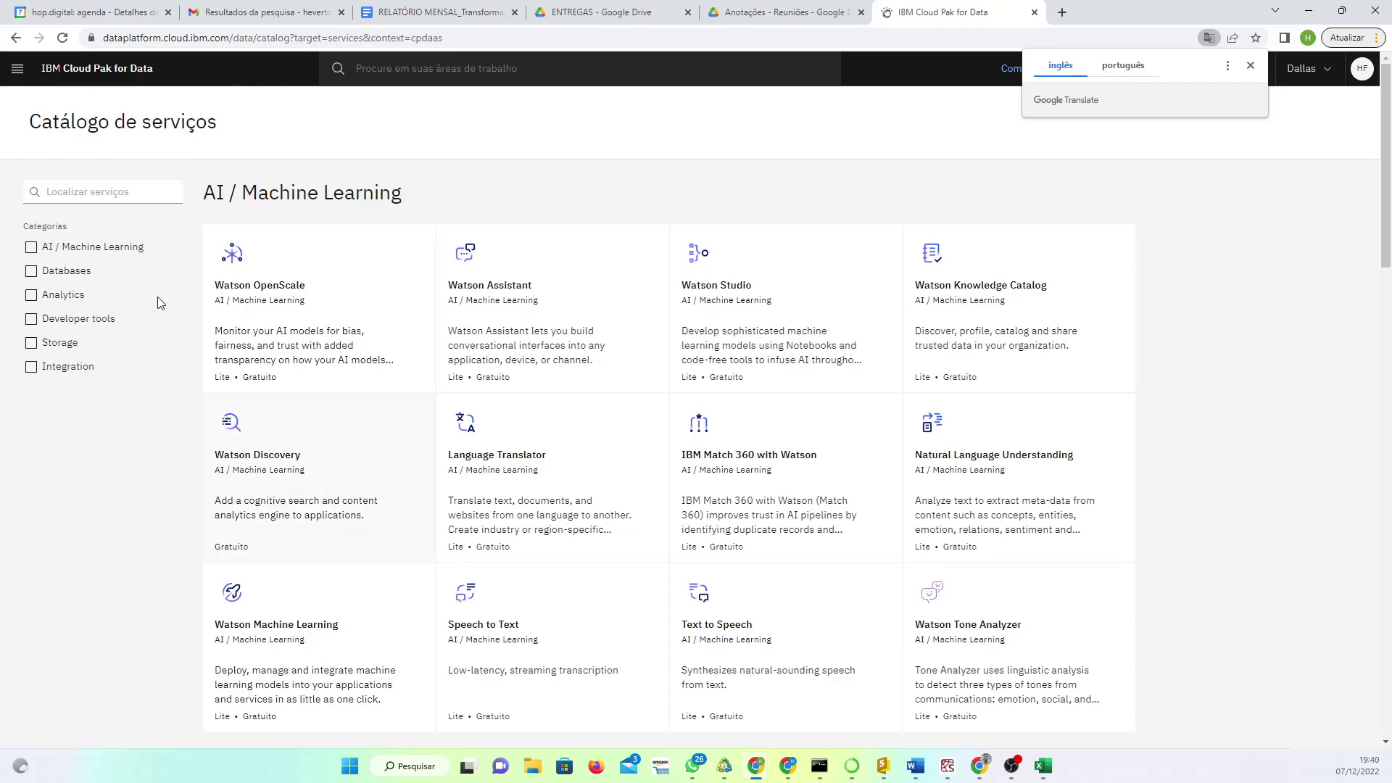
pyautogui.click(99, 248)
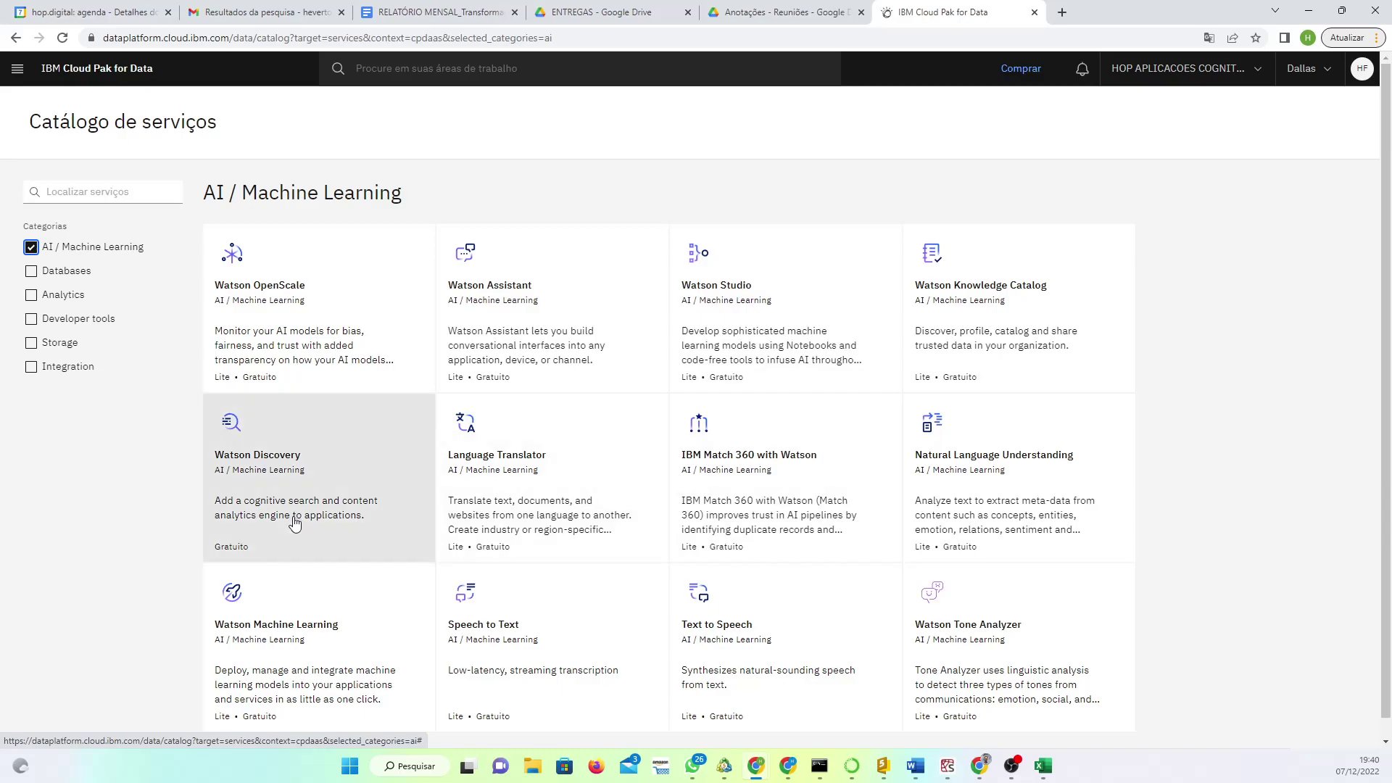
pyautogui.scroll(-1, 580, 540)
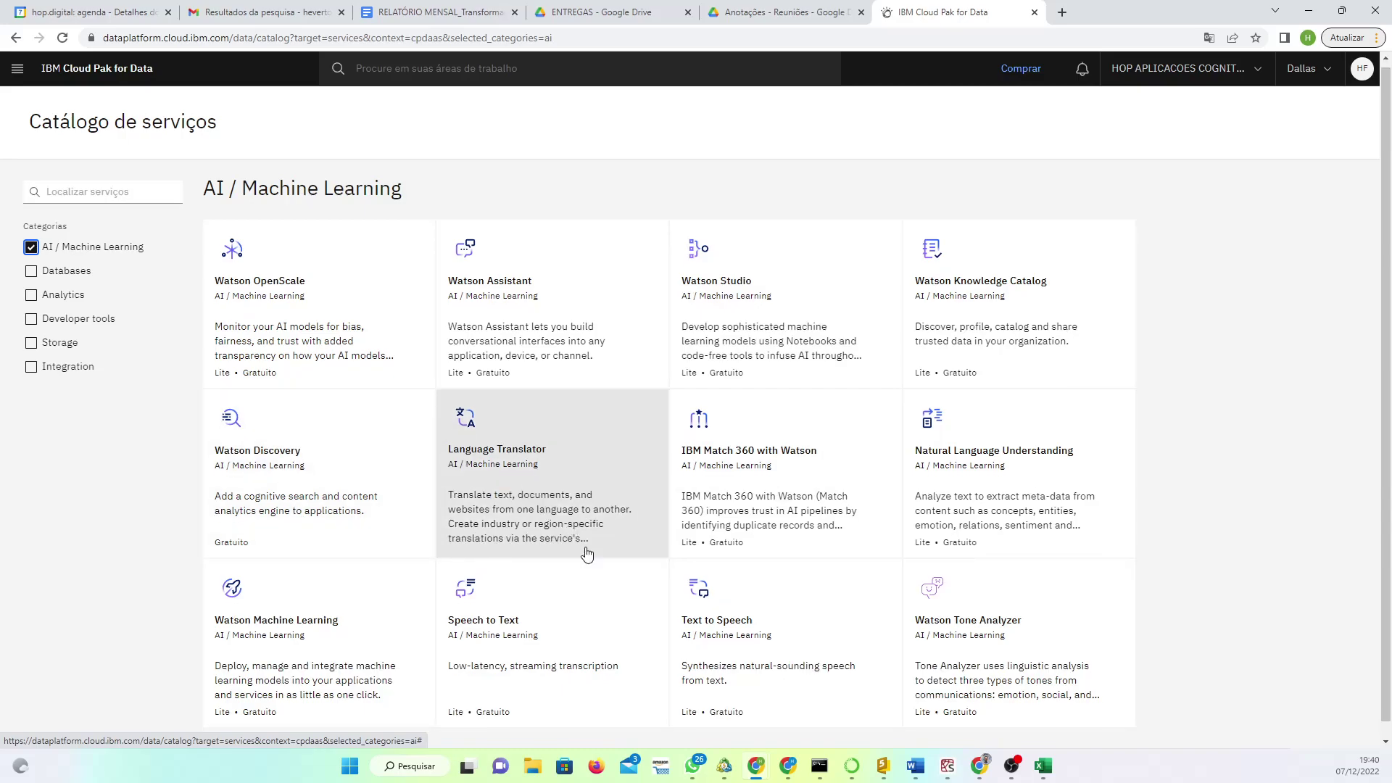
pyautogui.scroll(-1, 588, 554)
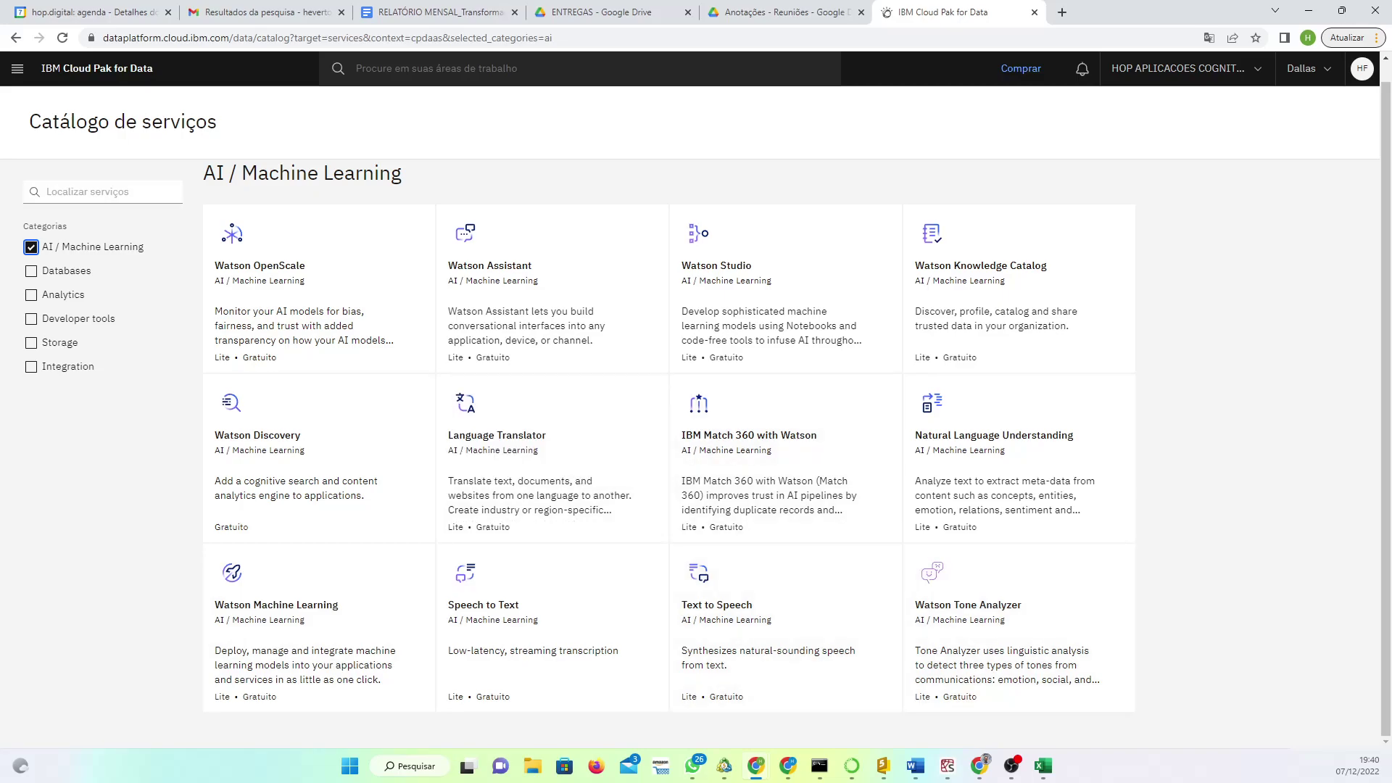
pyautogui.click(31, 247)
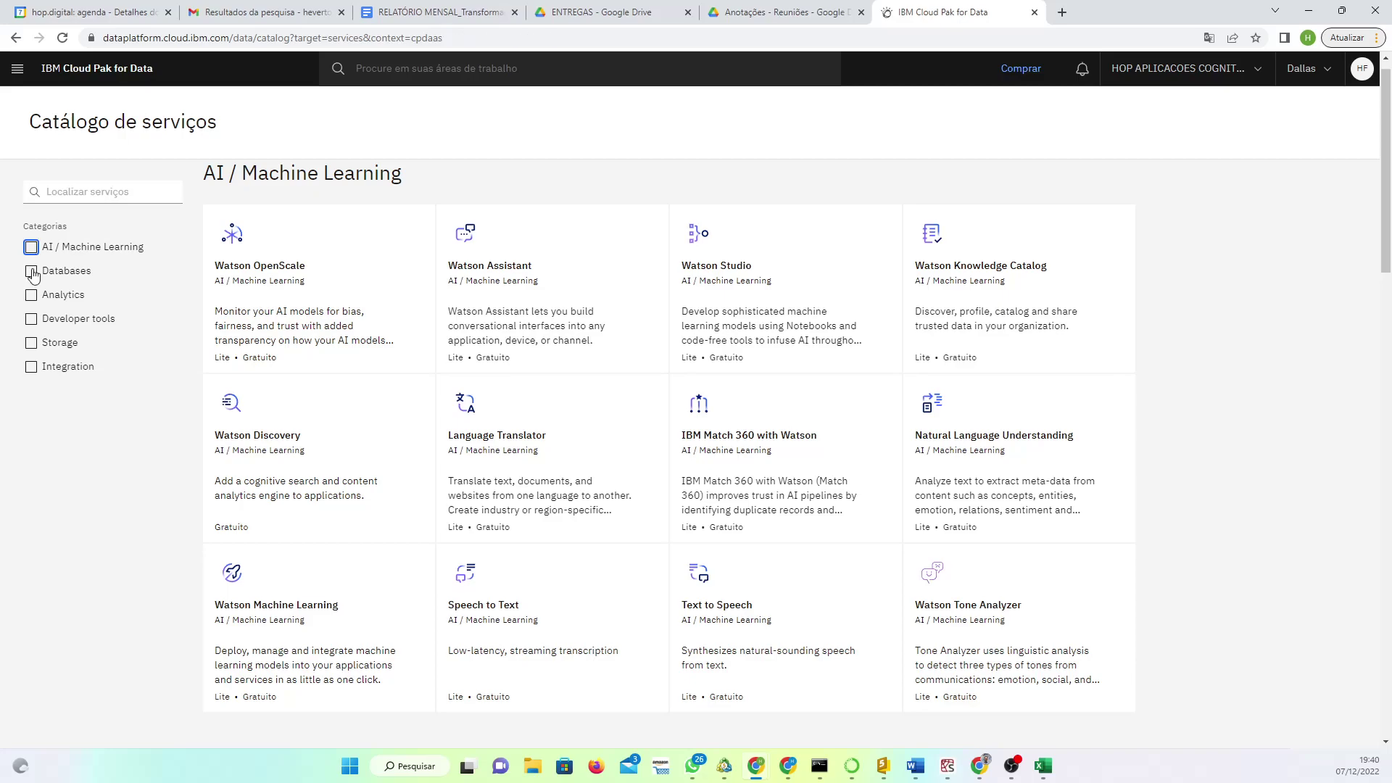
# - View the catalog services by category for Databases, Analytics, Developer tools and Storage, and remove the category filter
pyautogui.click(32, 272)
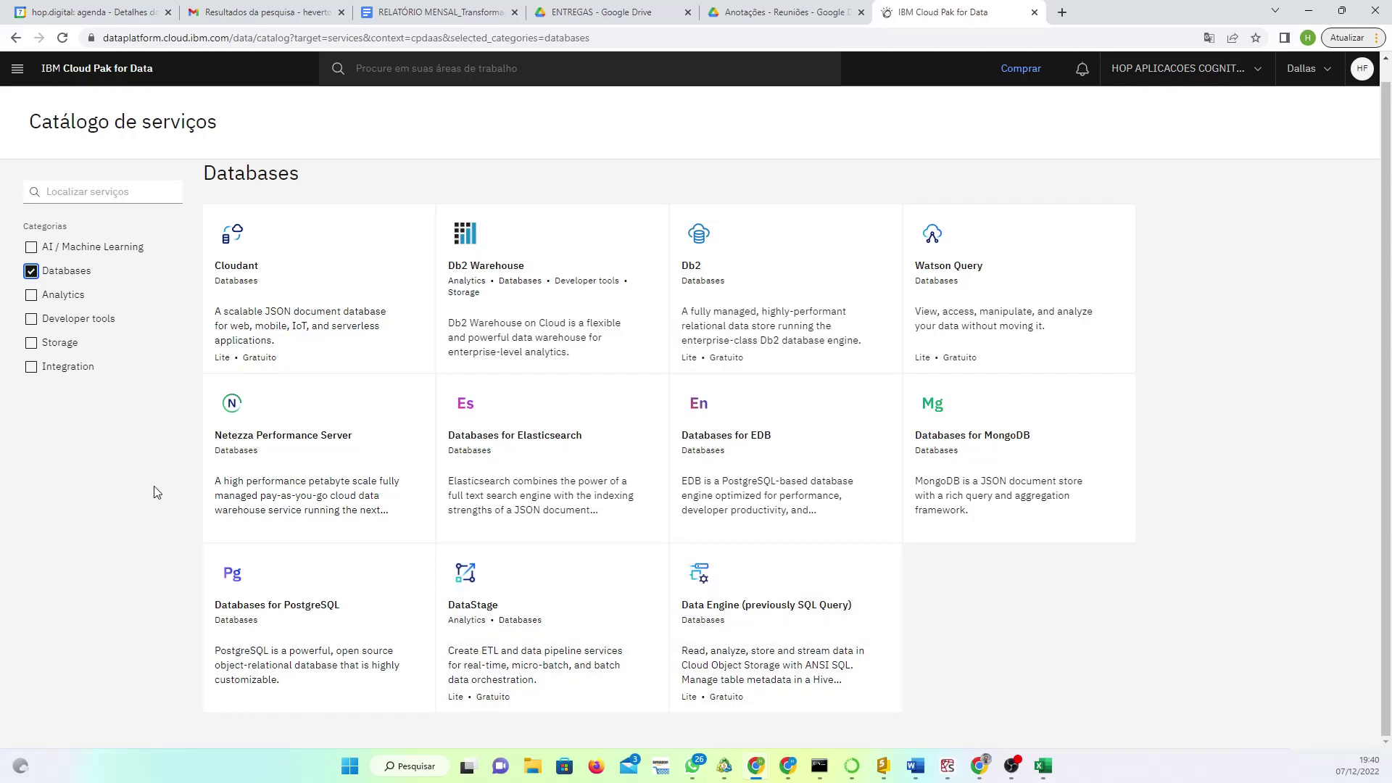
pyautogui.click(31, 295)
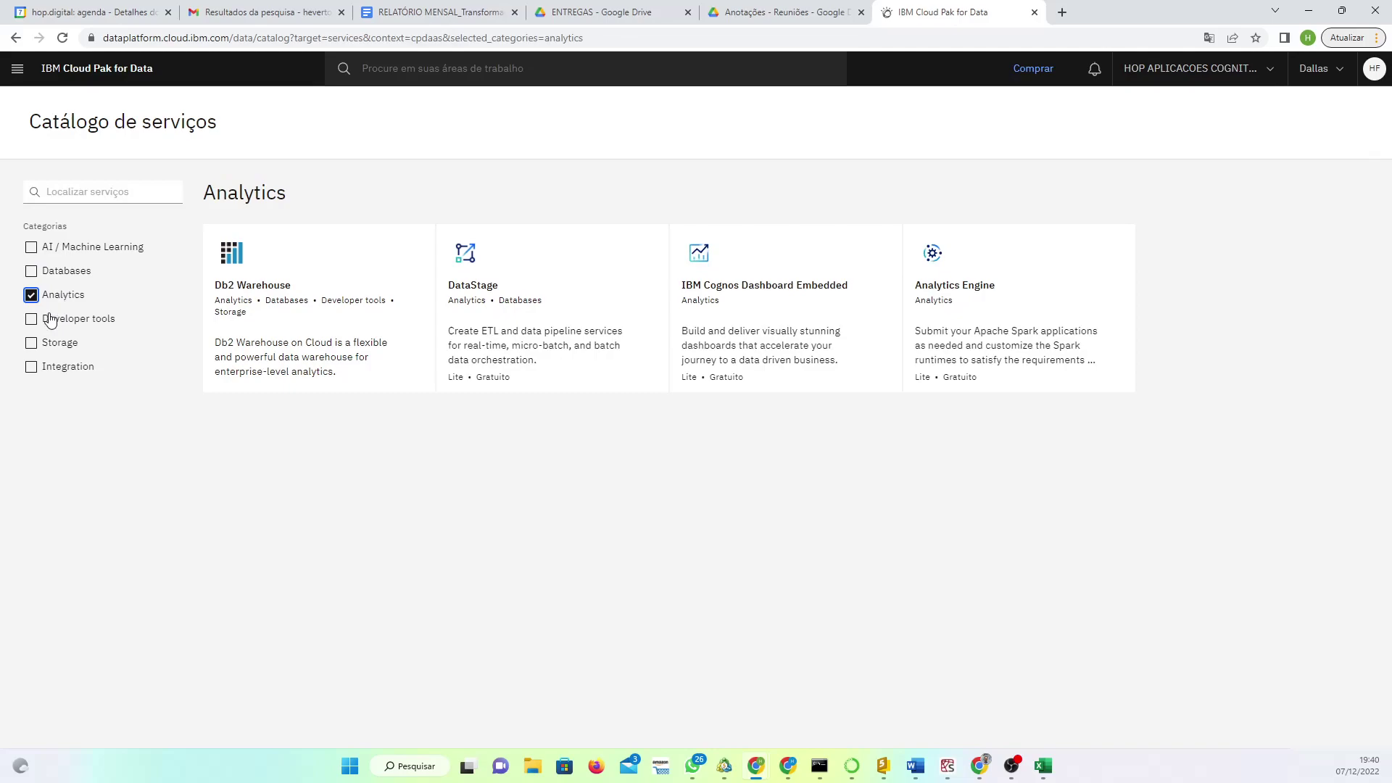
pyautogui.click(50, 320)
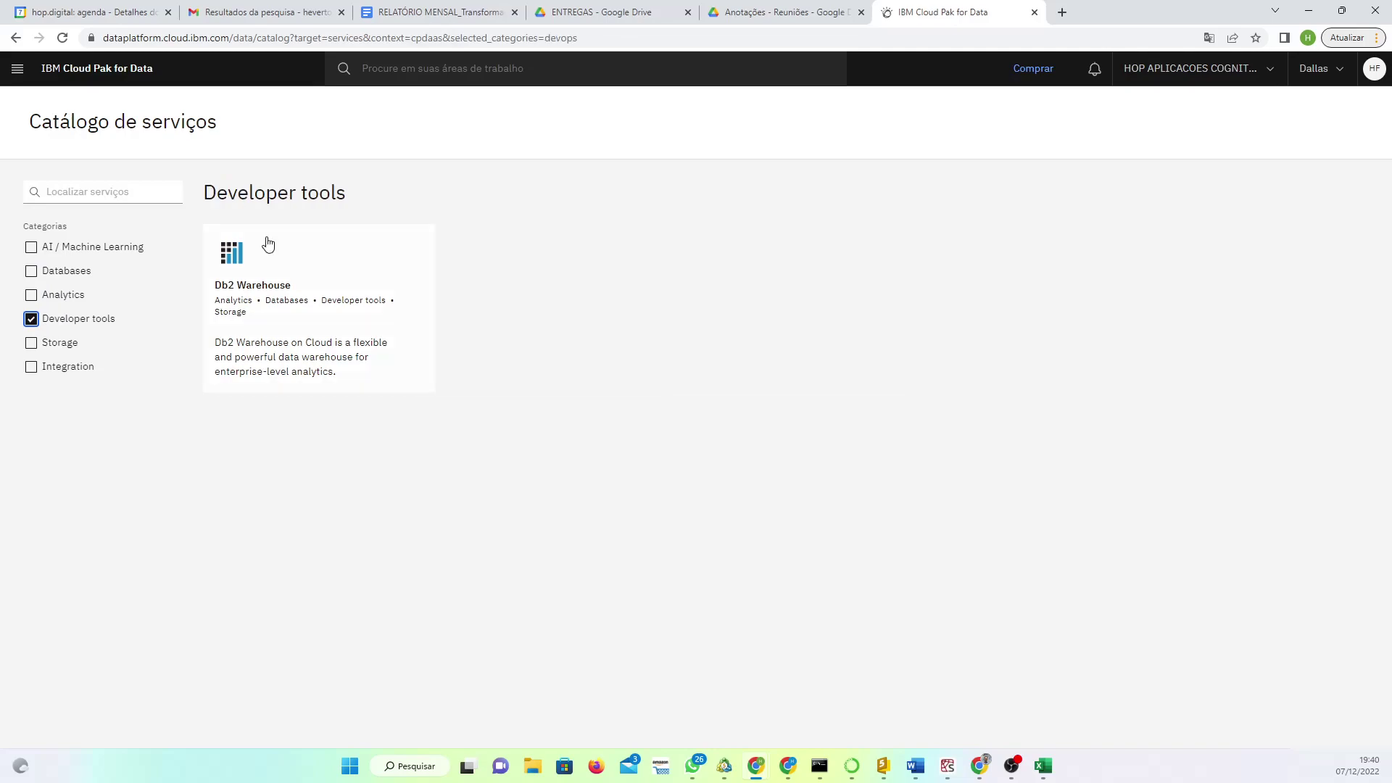
pyautogui.click(32, 319)
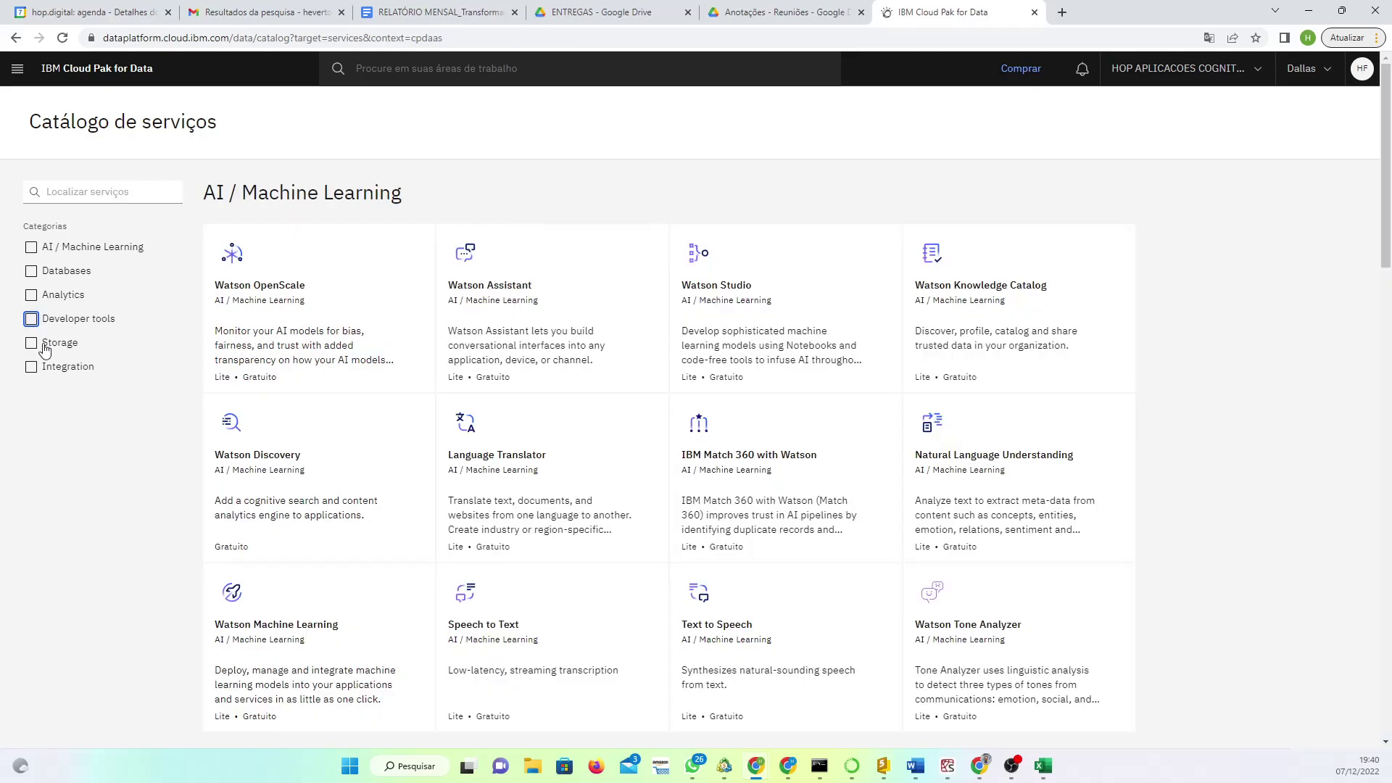
pyautogui.click(51, 348)
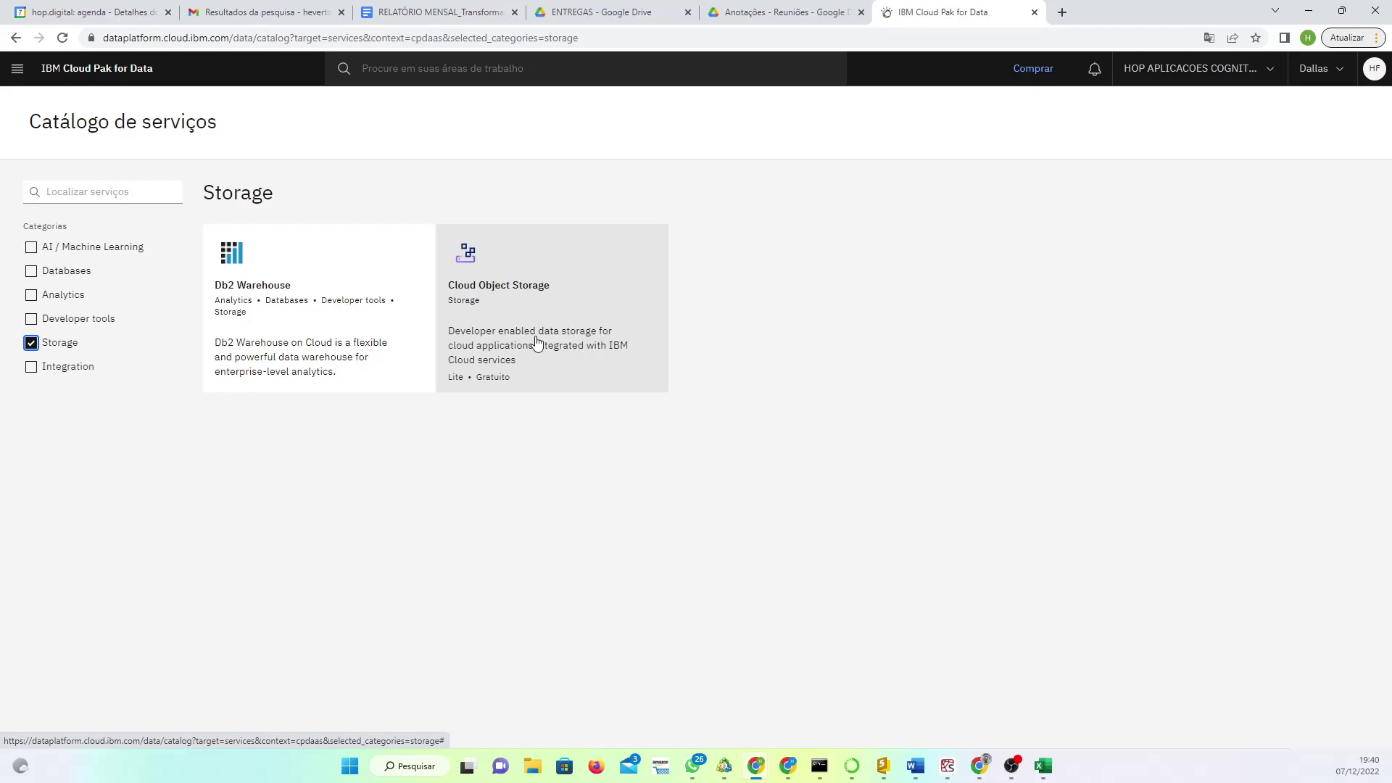
pyautogui.click(33, 343)
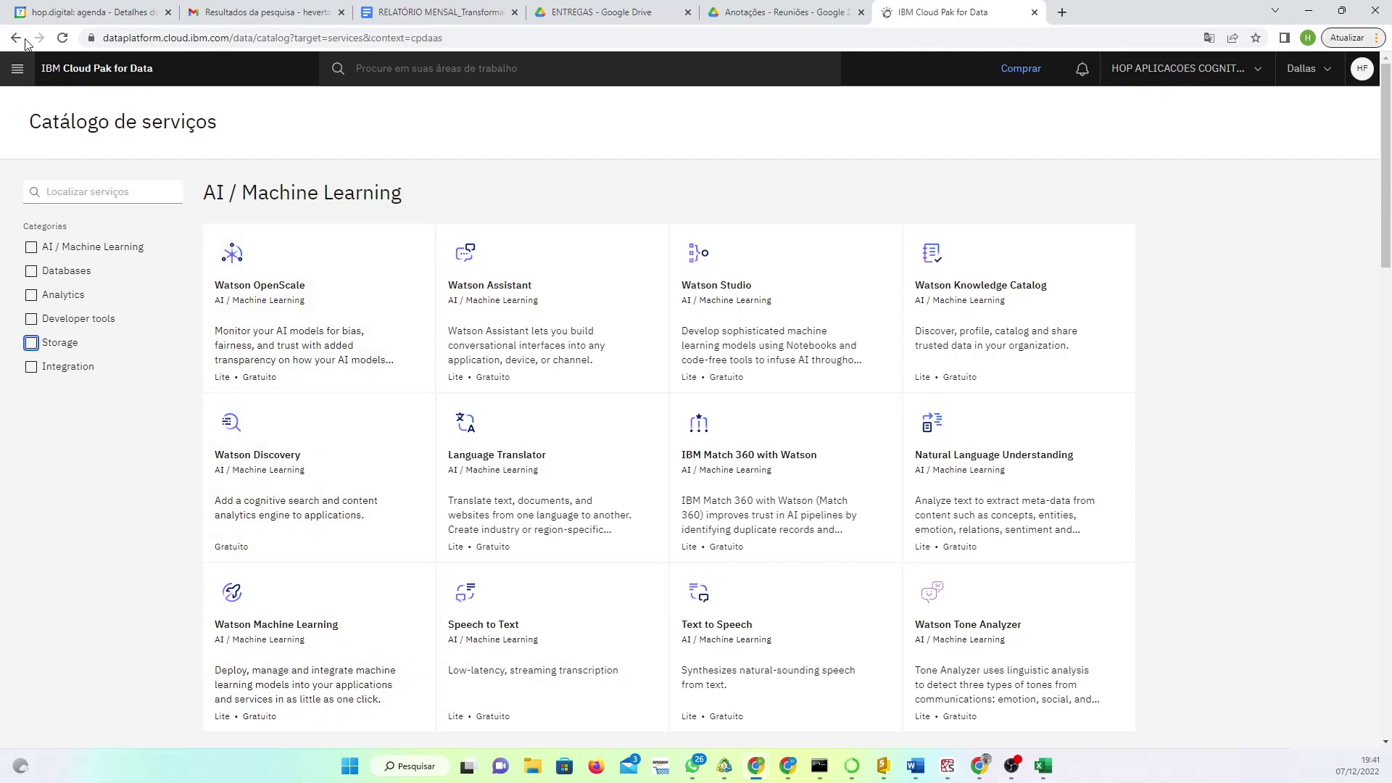
# - Open the Gallery and browse its featured notebooks, datasets and sample projects
pyautogui.click(17, 69)
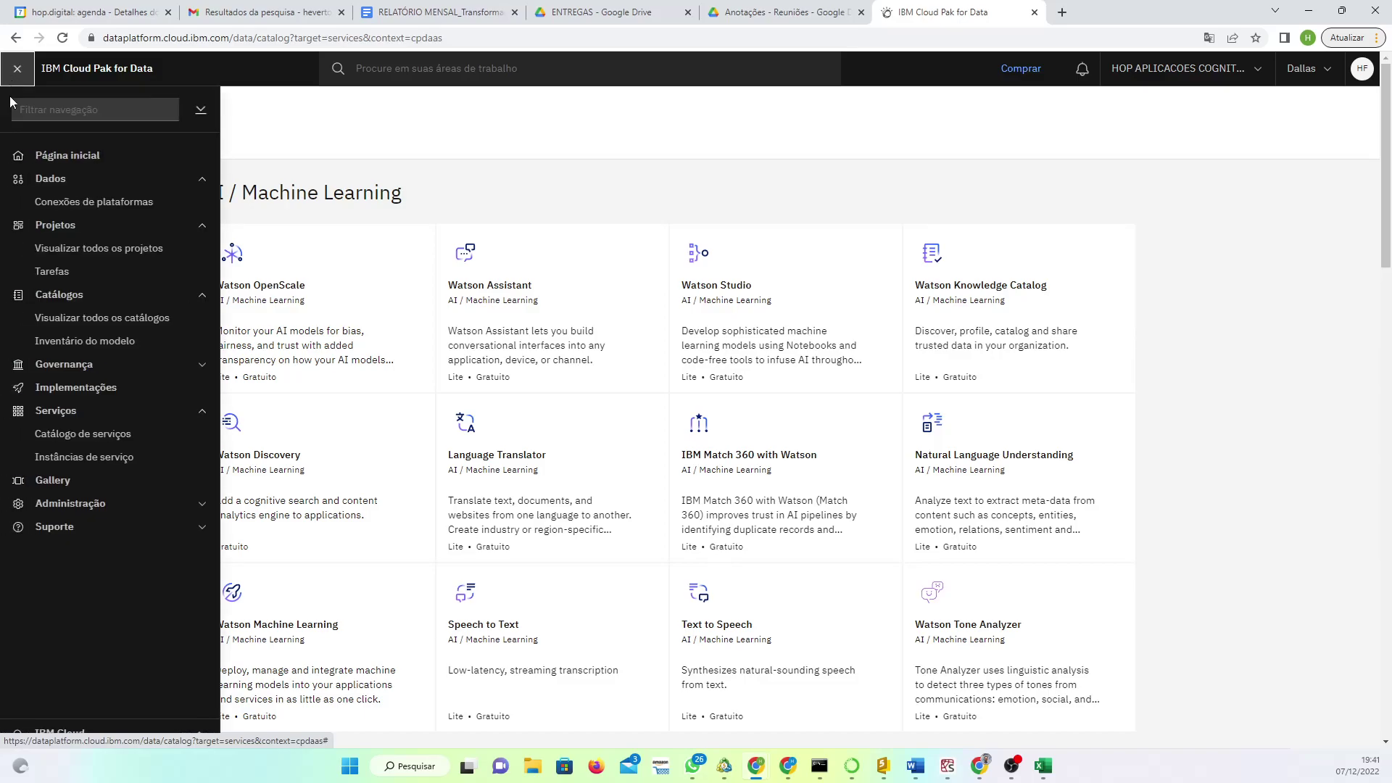
pyautogui.click(61, 485)
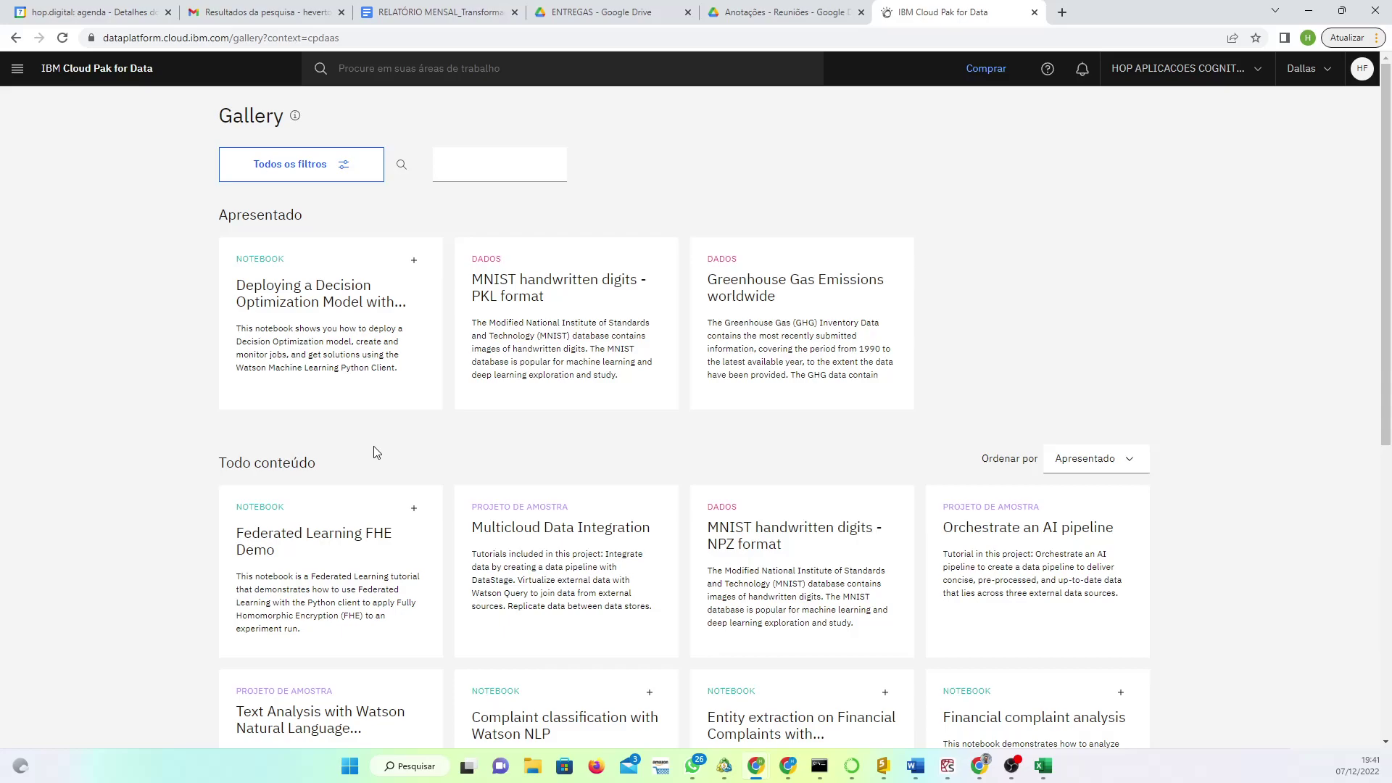
pyautogui.scroll(-2, 372, 464)
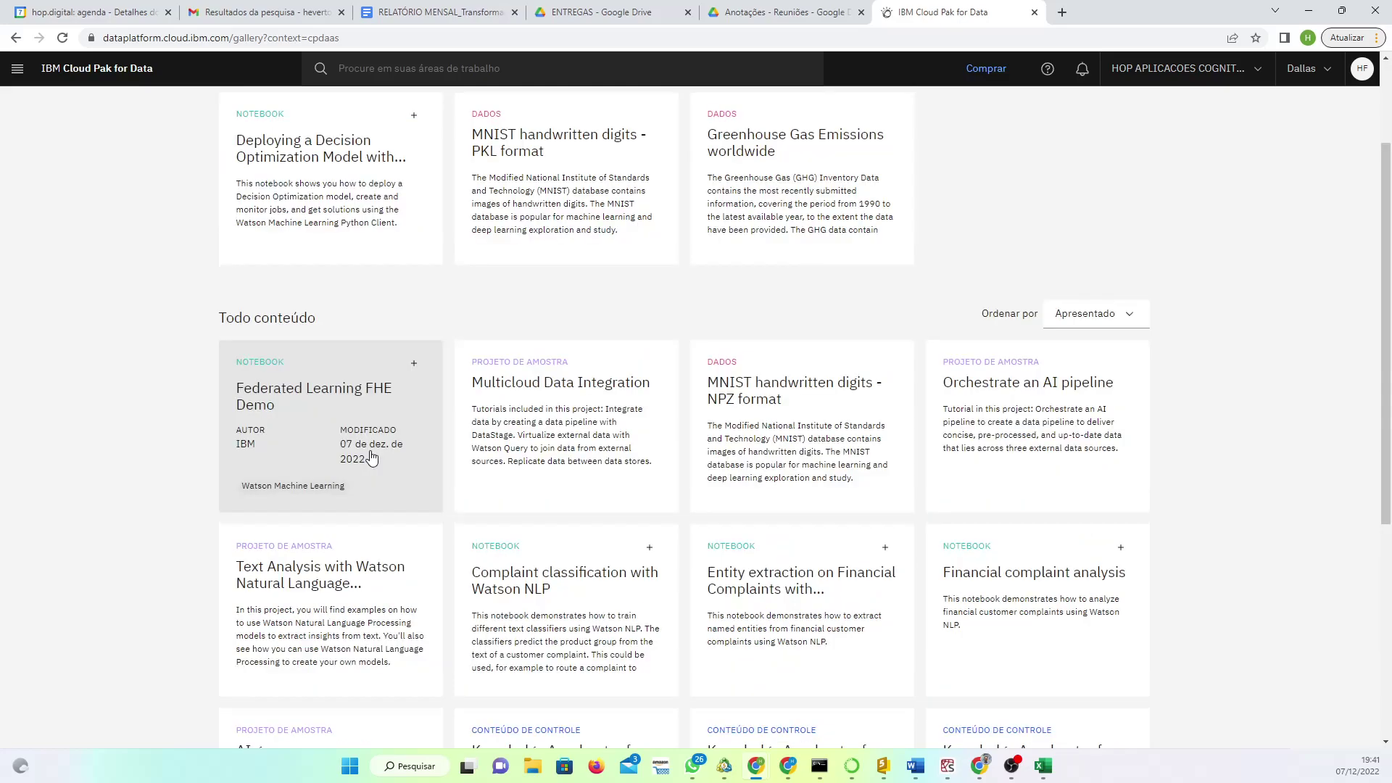
# - Look through the full Gallery content, from the Federated Learning and Watson NLP notebooks to the Knowledge Accelerators and public datasets
pyautogui.scroll(-1, 364, 459)
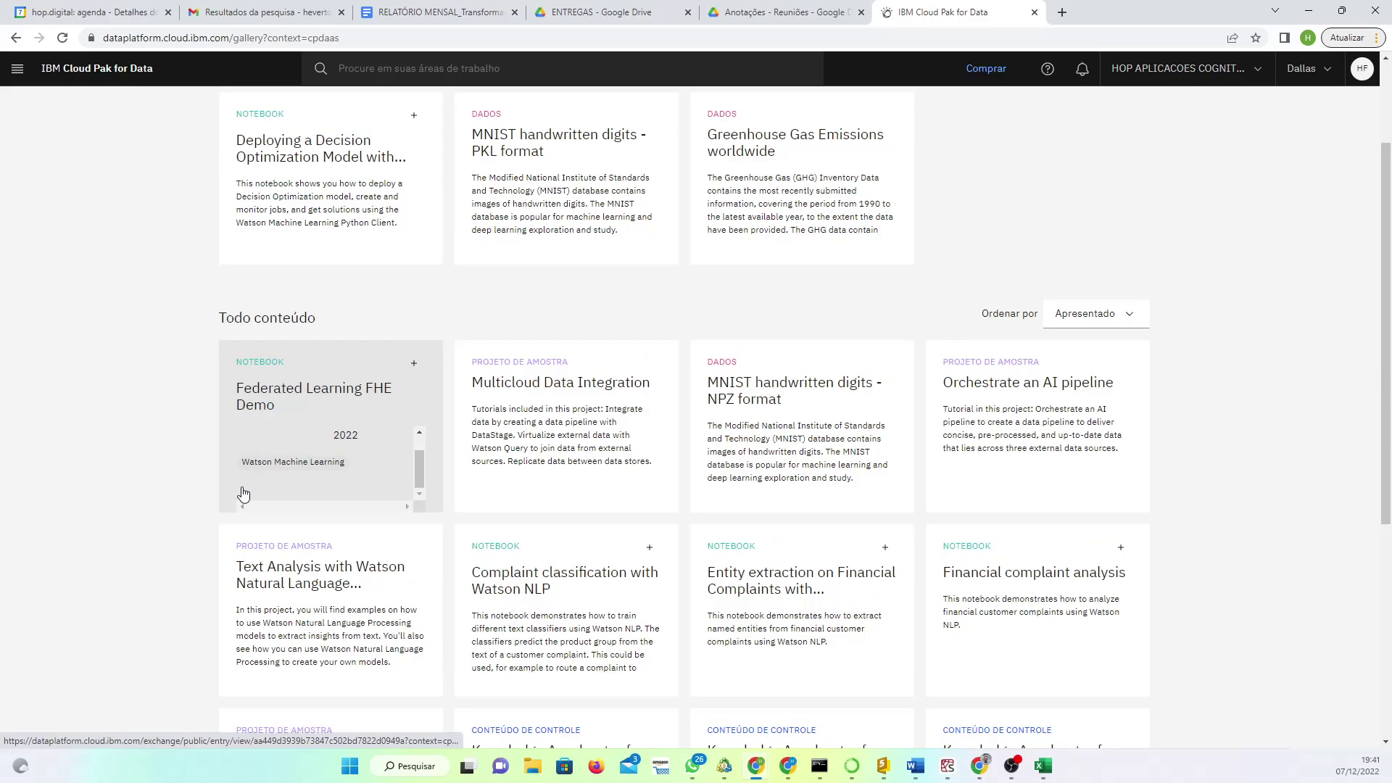
pyautogui.scroll(1, 166, 433)
pyautogui.scroll(2, 168, 434)
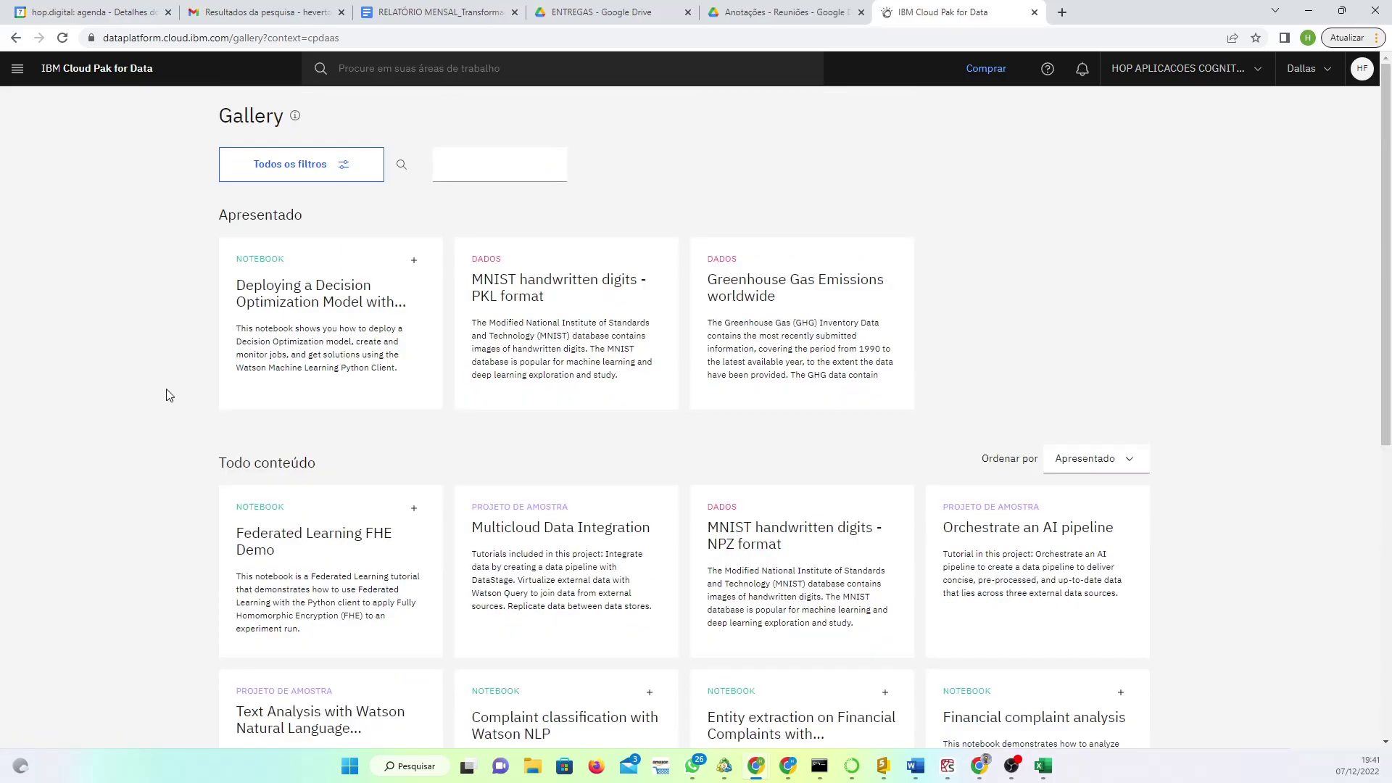
pyautogui.scroll(-2, 168, 395)
pyautogui.scroll(-4, 146, 383)
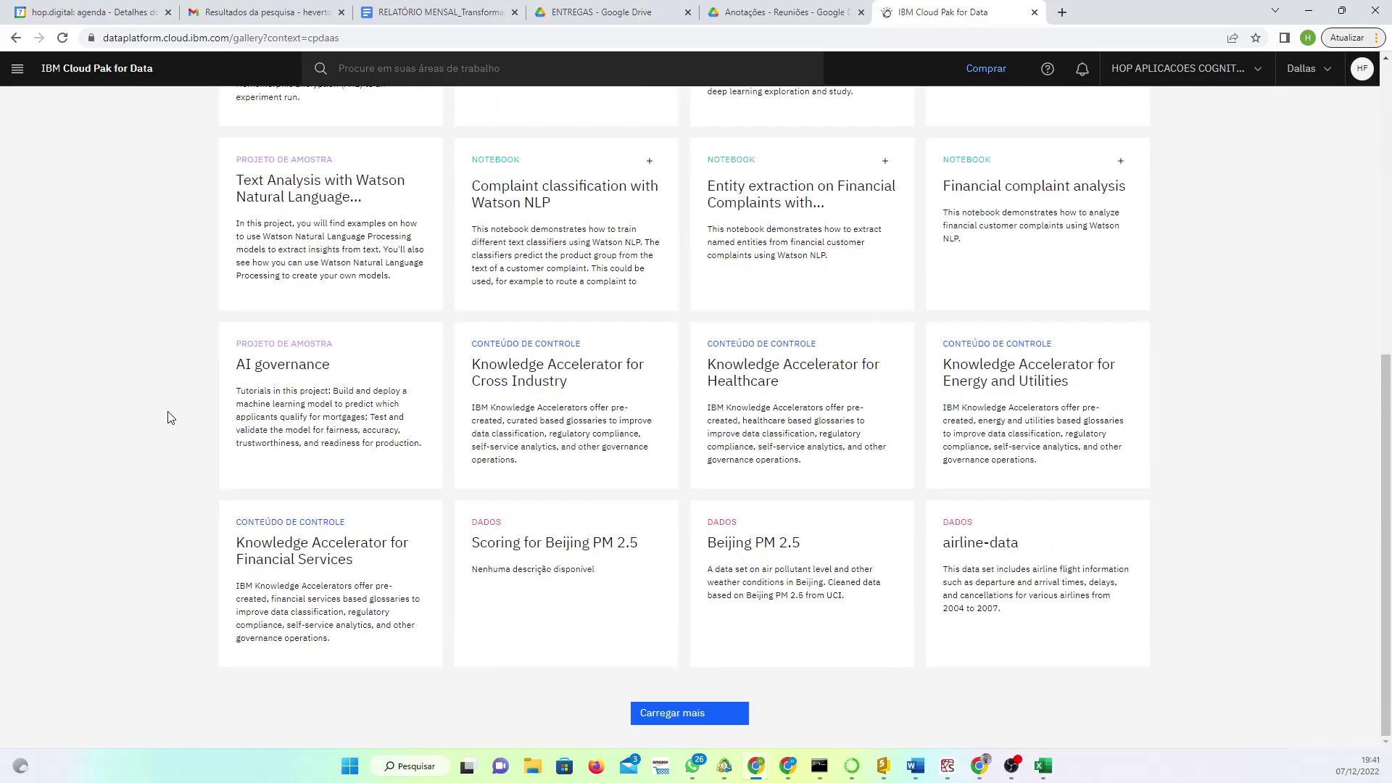
pyautogui.scroll(6, 163, 406)
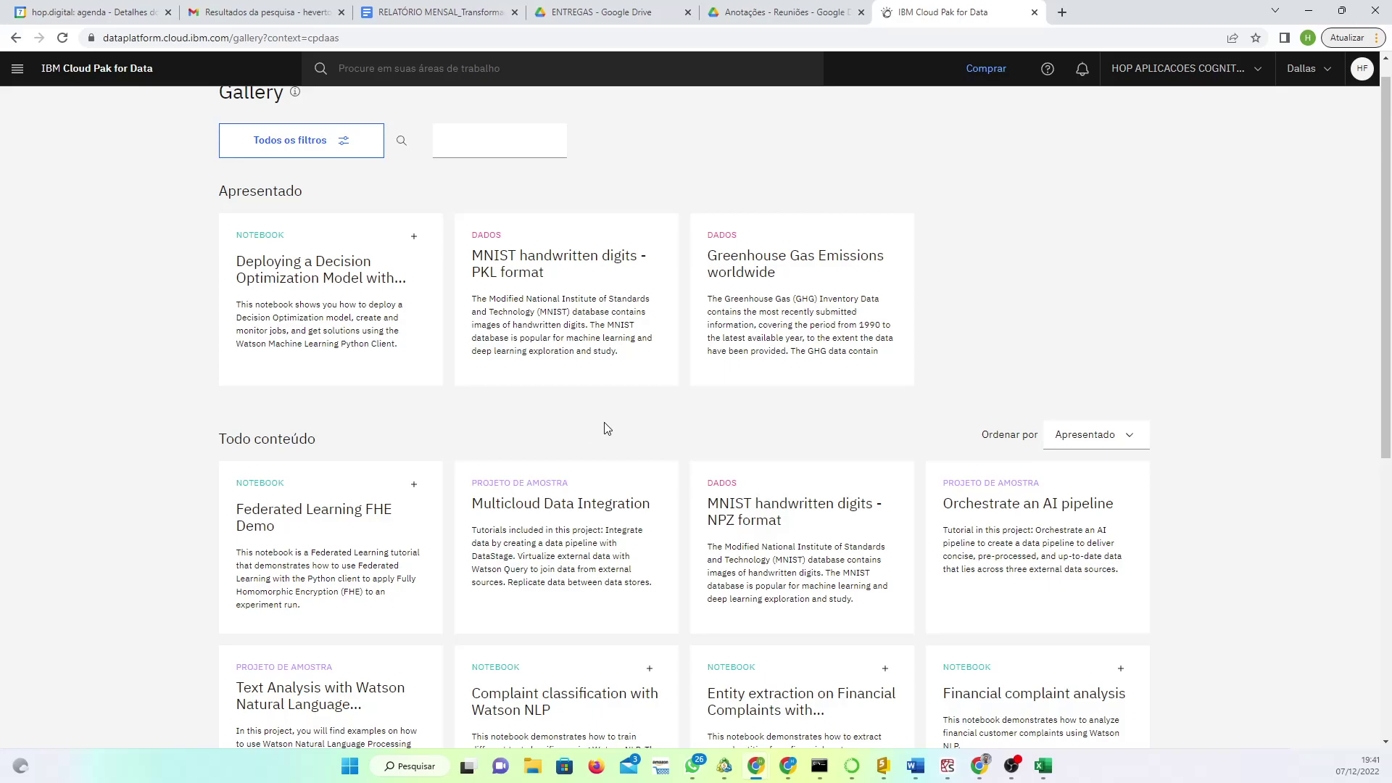
pyautogui.scroll(-2, 608, 428)
pyautogui.scroll(-1, 592, 475)
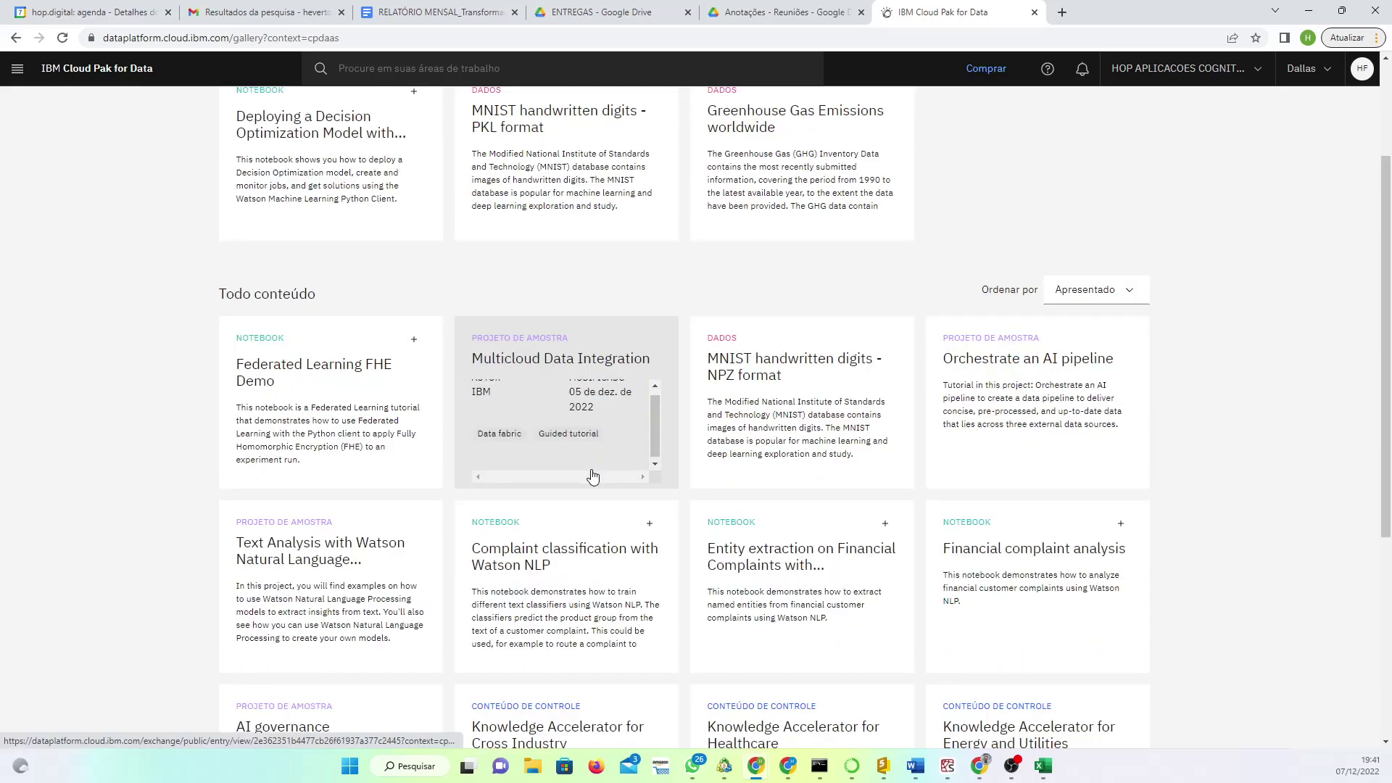
pyautogui.scroll(-1, 592, 476)
pyautogui.scroll(-3, 314, 443)
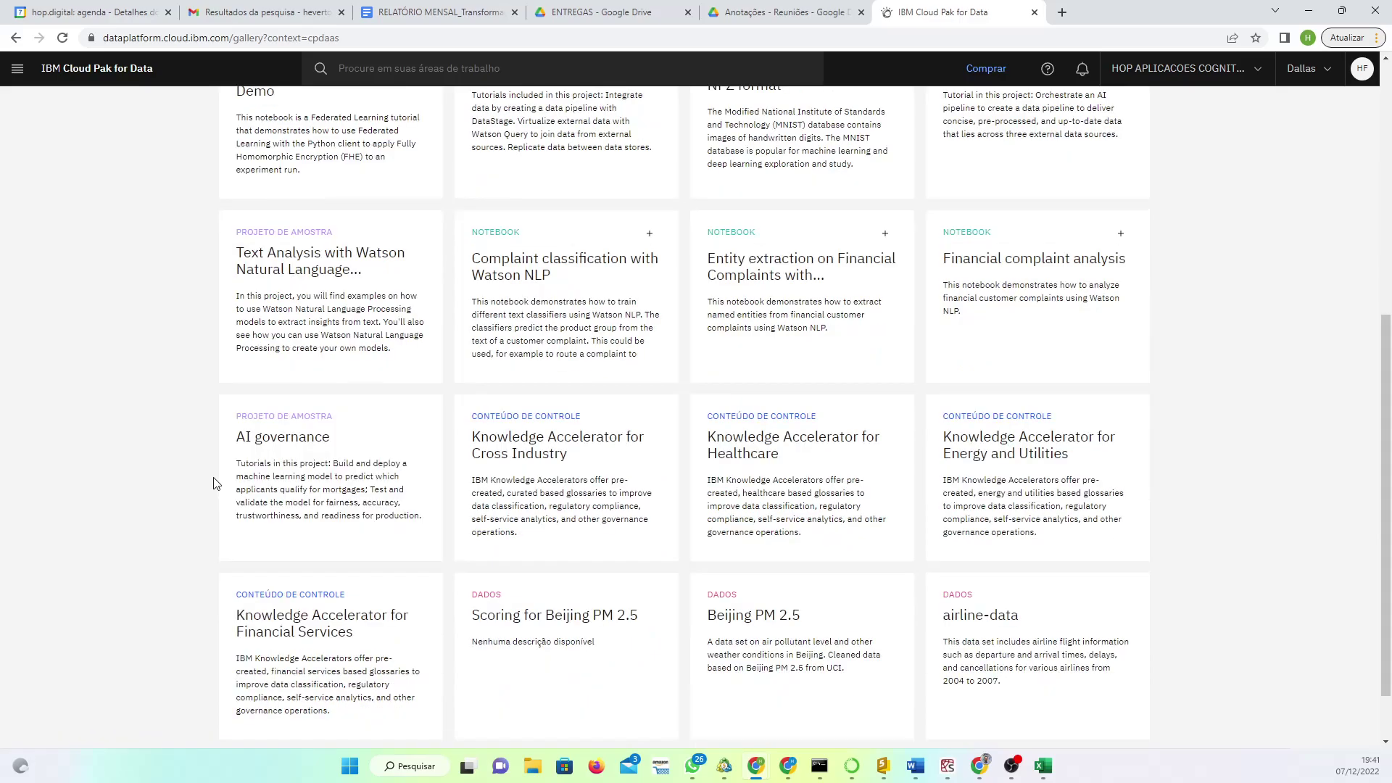
pyautogui.scroll(-1, 138, 413)
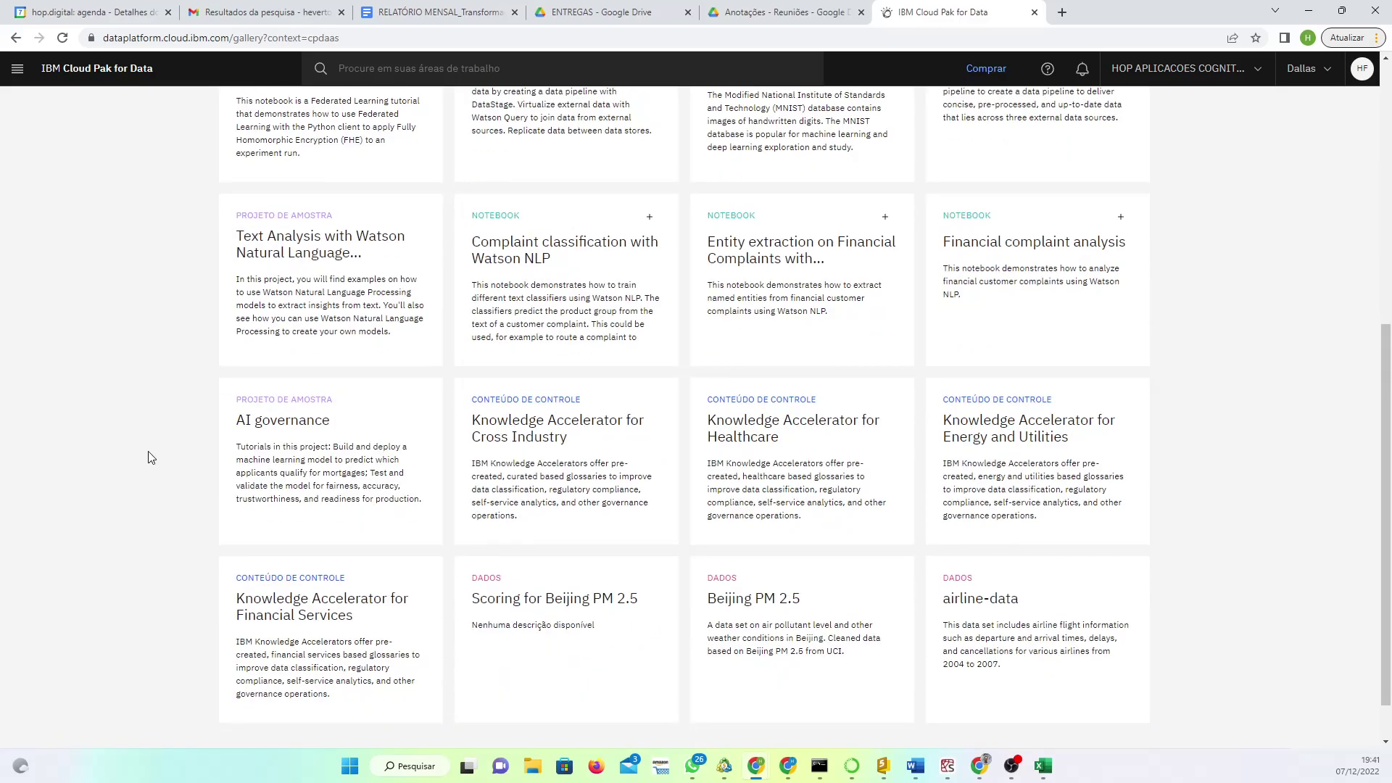
pyautogui.scroll(7, 151, 457)
# - Display the list of all projects and open the Apresentação_ia project
pyautogui.click(17, 68)
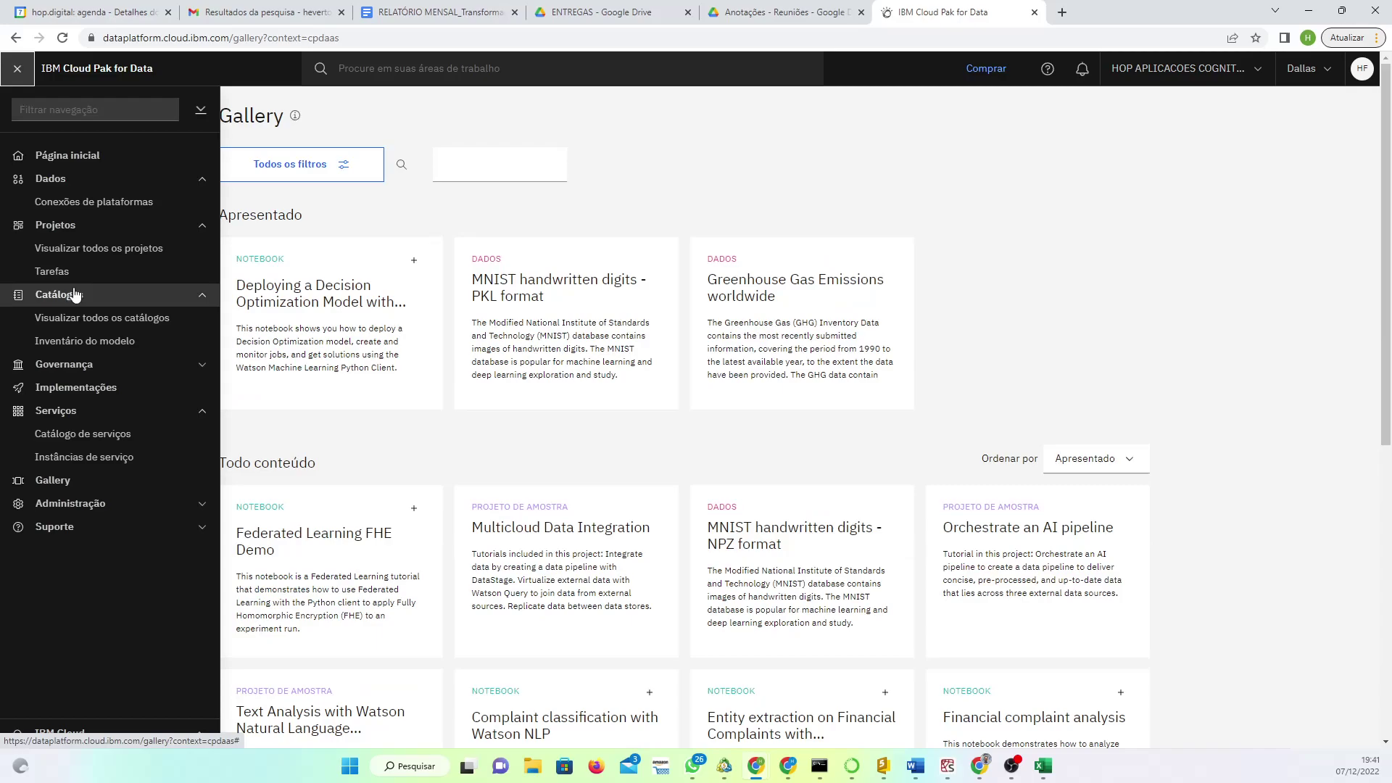
pyautogui.click(63, 229)
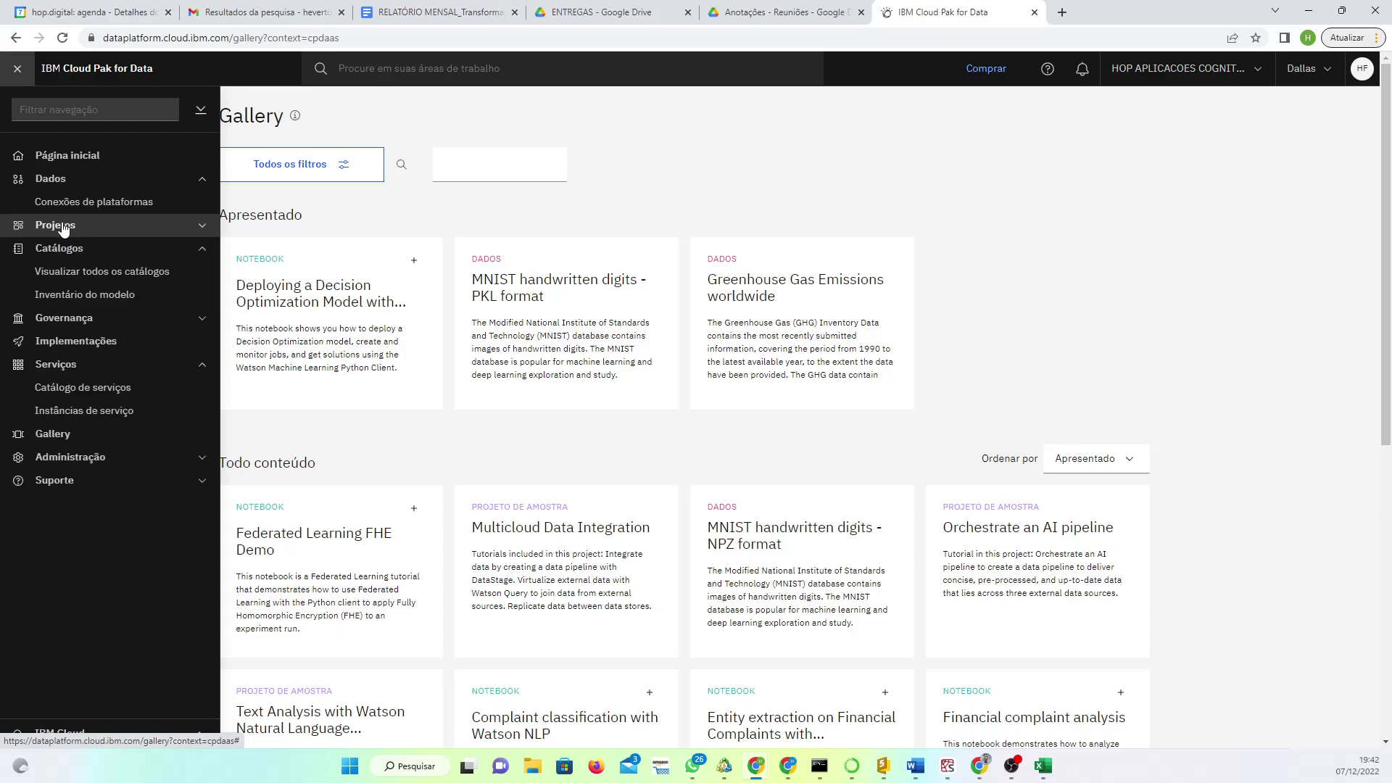
pyautogui.click(64, 229)
pyautogui.click(84, 248)
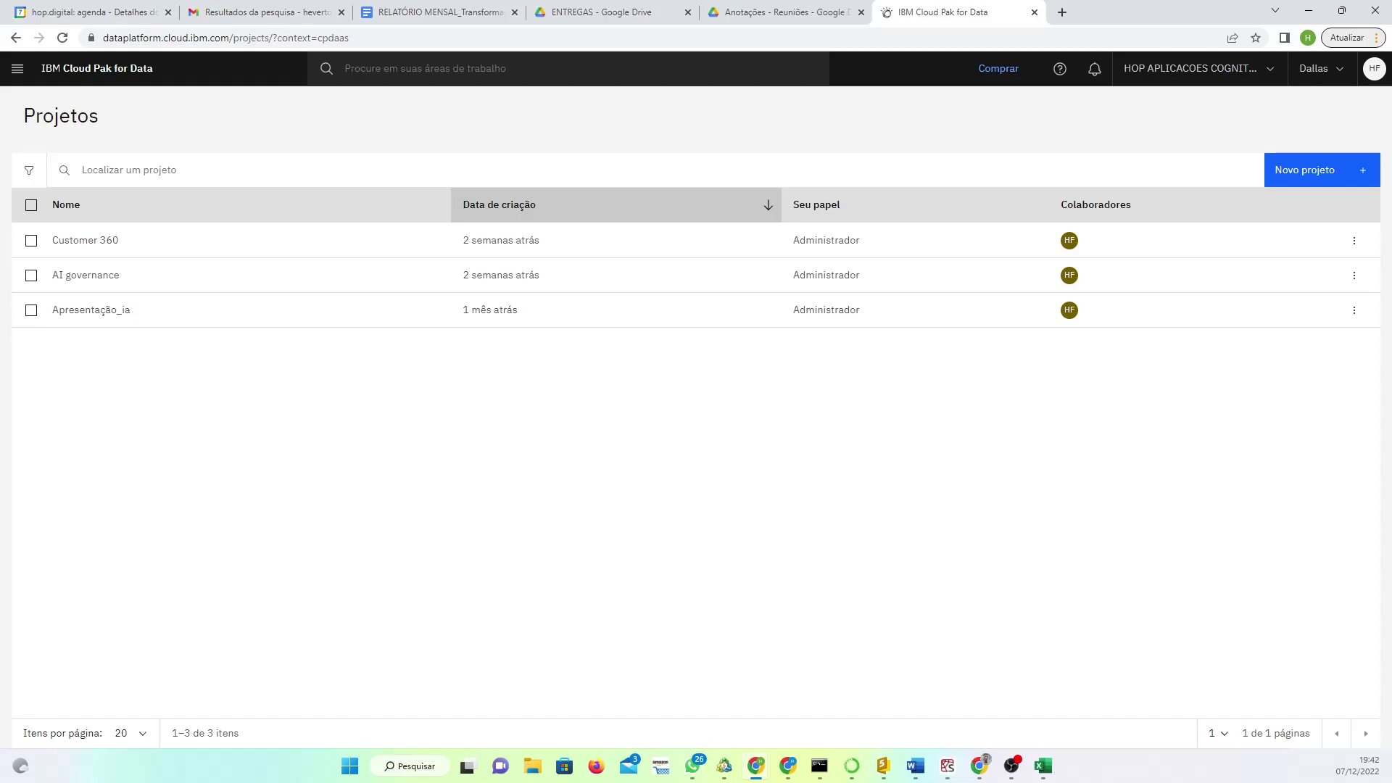
pyautogui.click(71, 311)
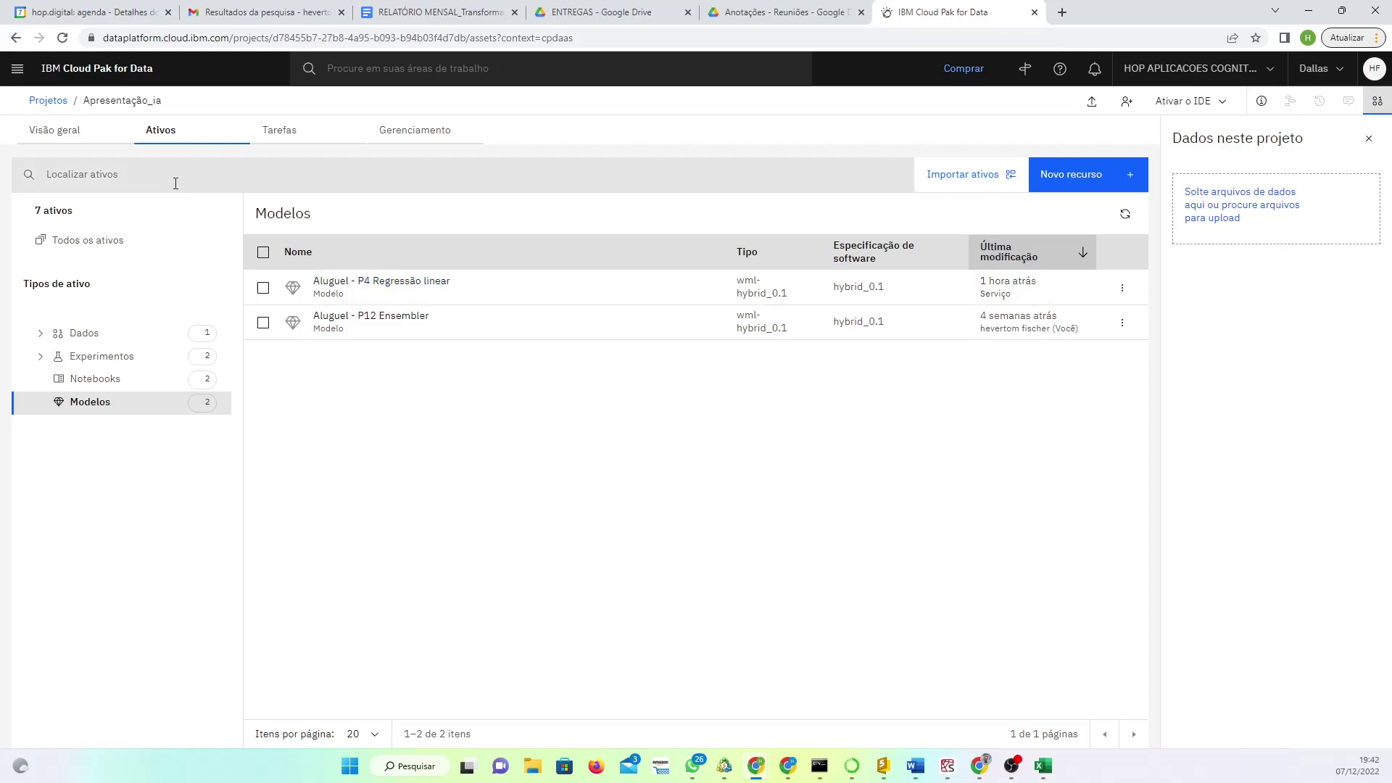
# - Open the new asset tool selection, examine the data access tools and the automated, graphical and code builders, and close it
pyautogui.click(1084, 187)
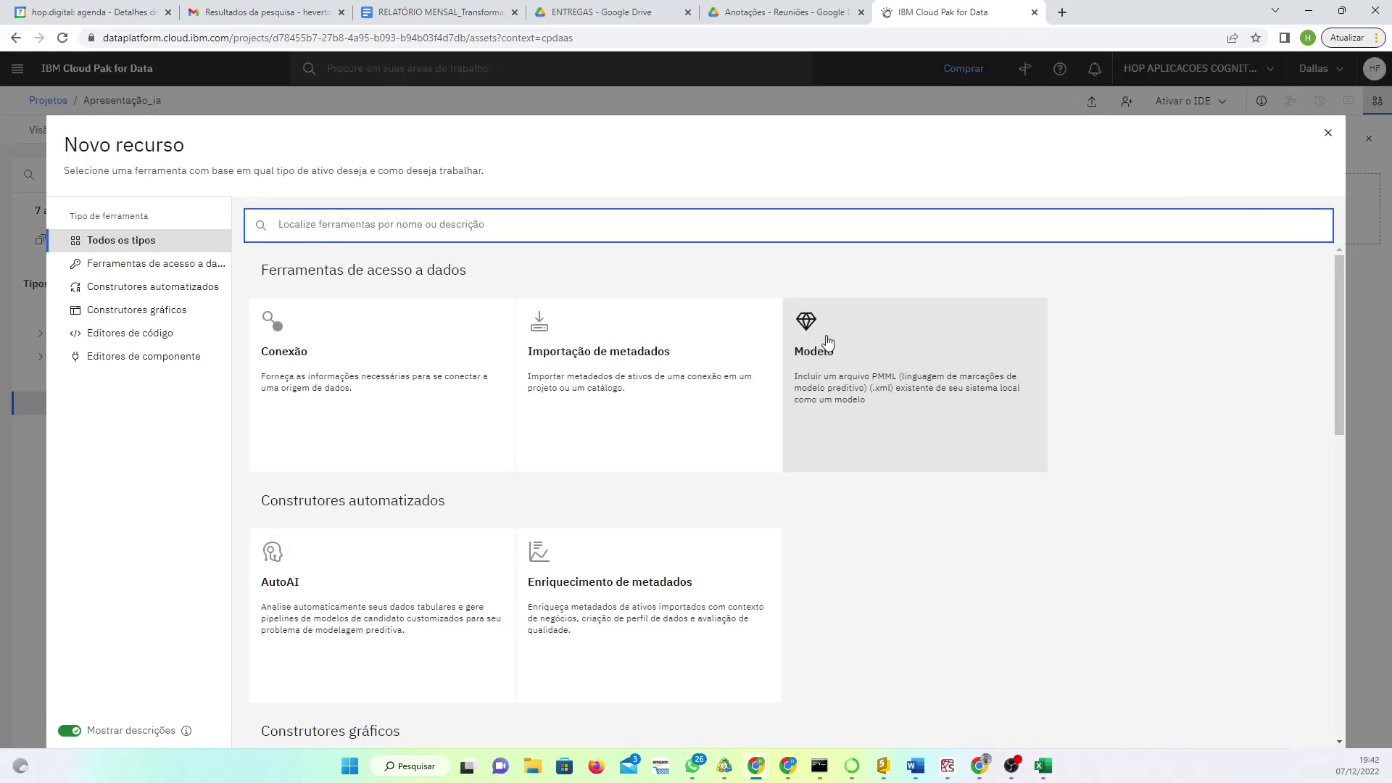
pyautogui.scroll(-2, 323, 426)
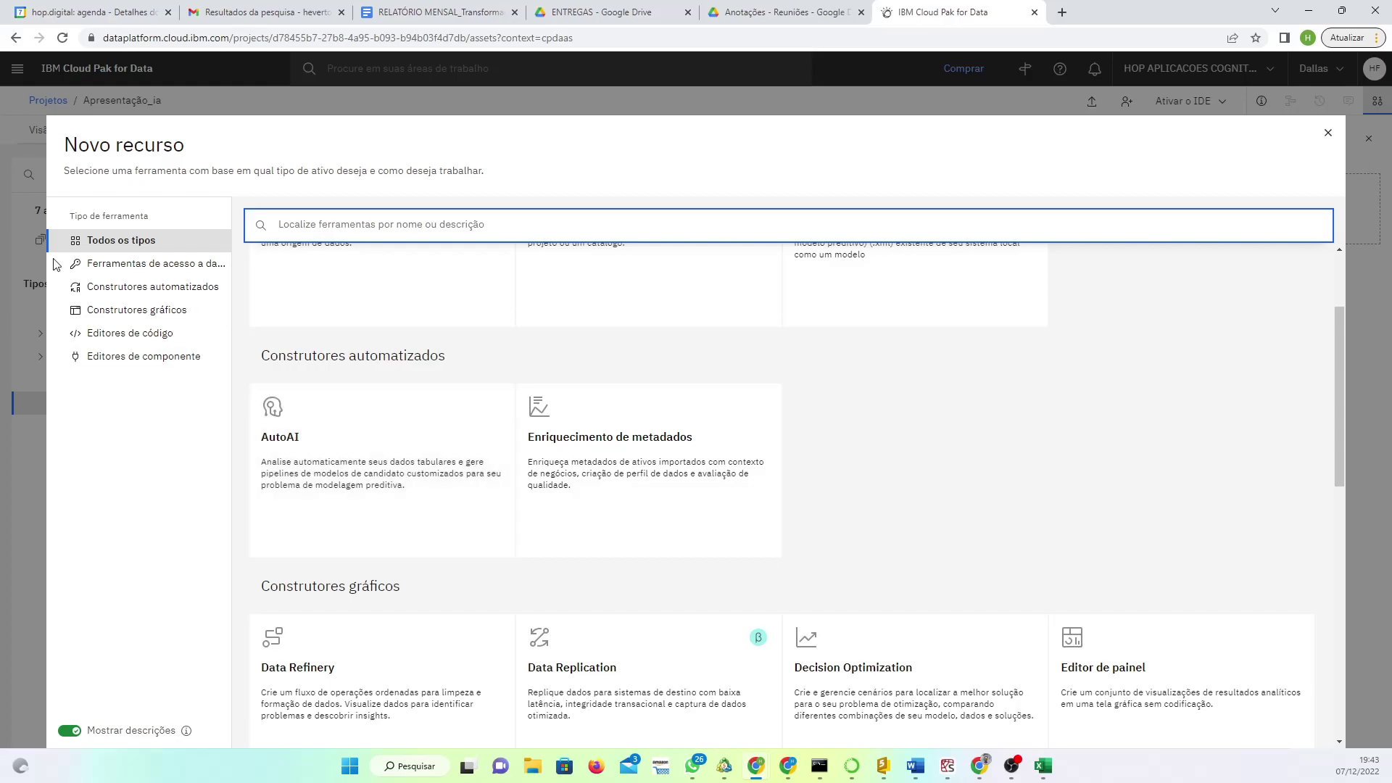
pyautogui.scroll(-3, 466, 521)
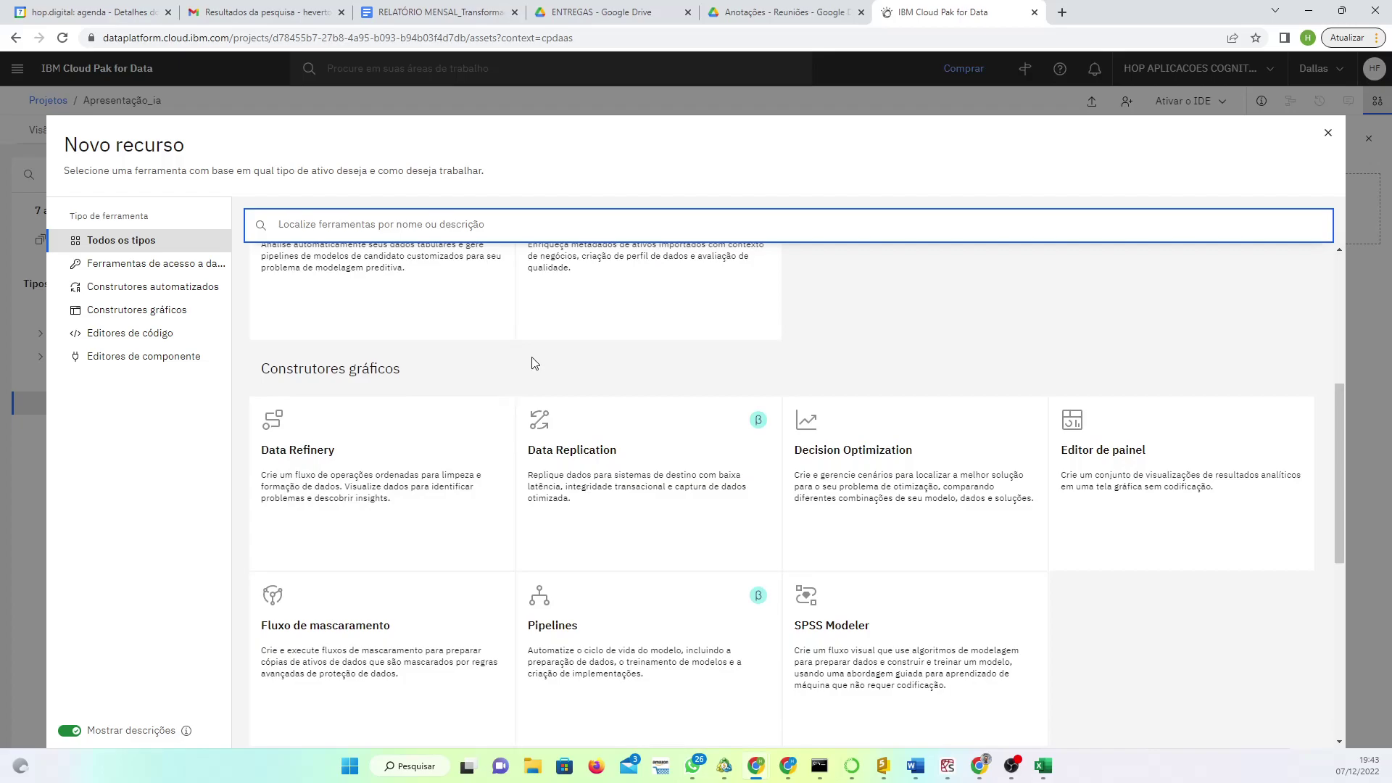
pyautogui.scroll(1, 427, 402)
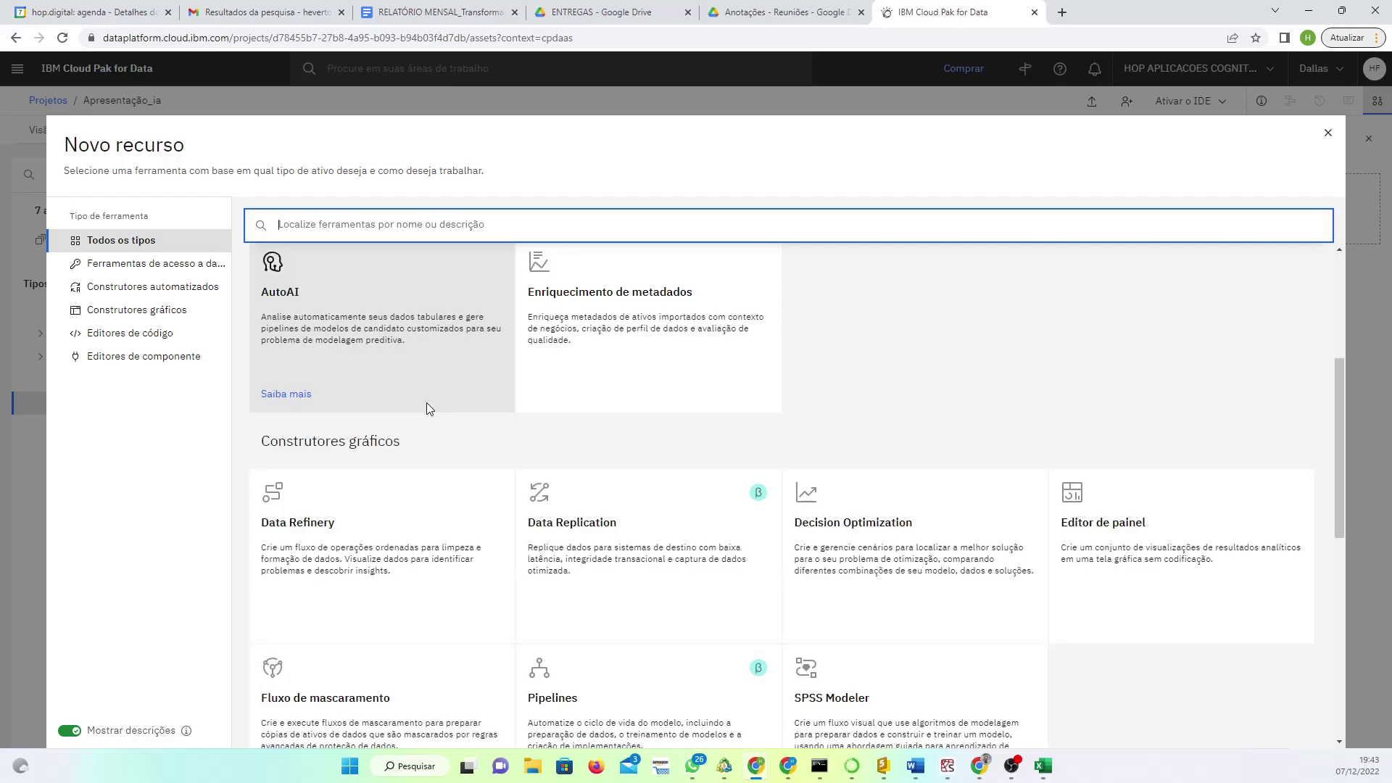
pyautogui.scroll(-1, 428, 420)
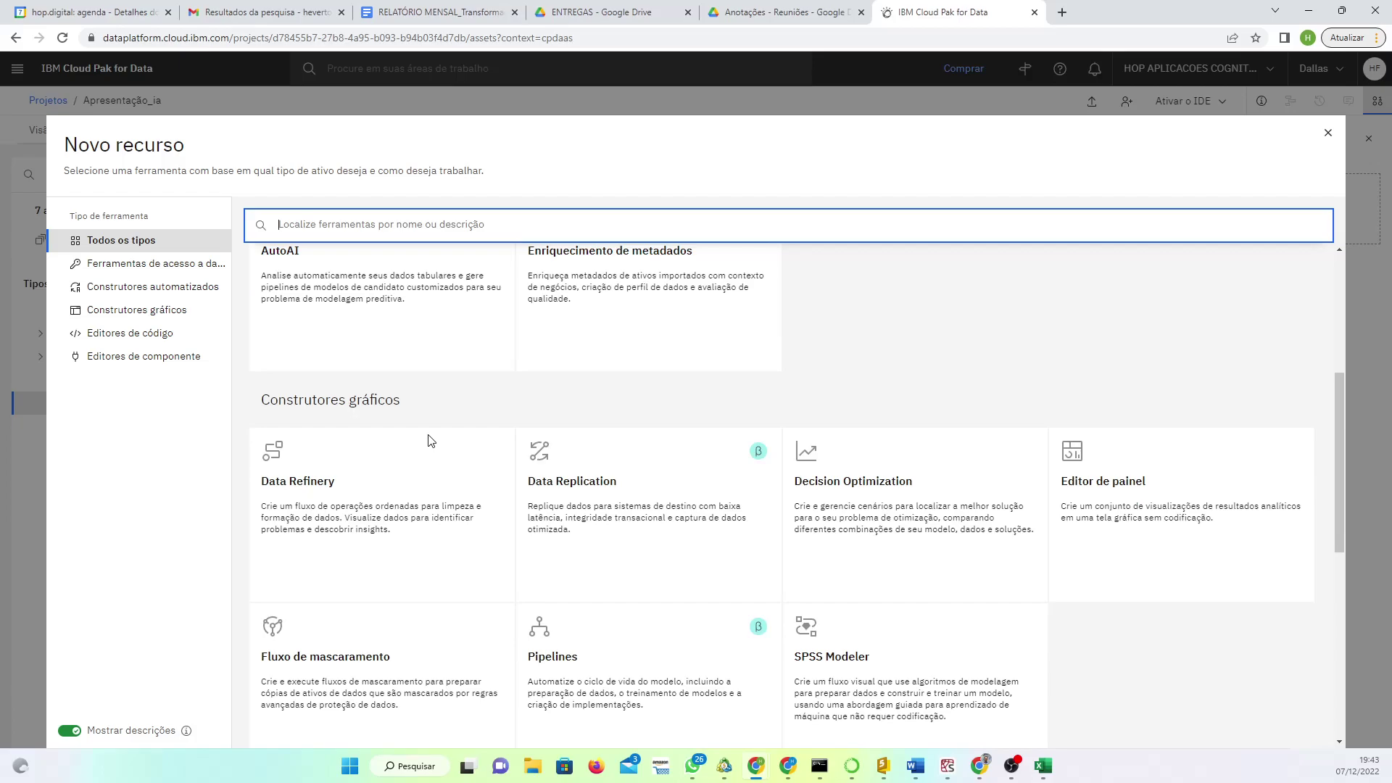
pyautogui.scroll(-1, 430, 440)
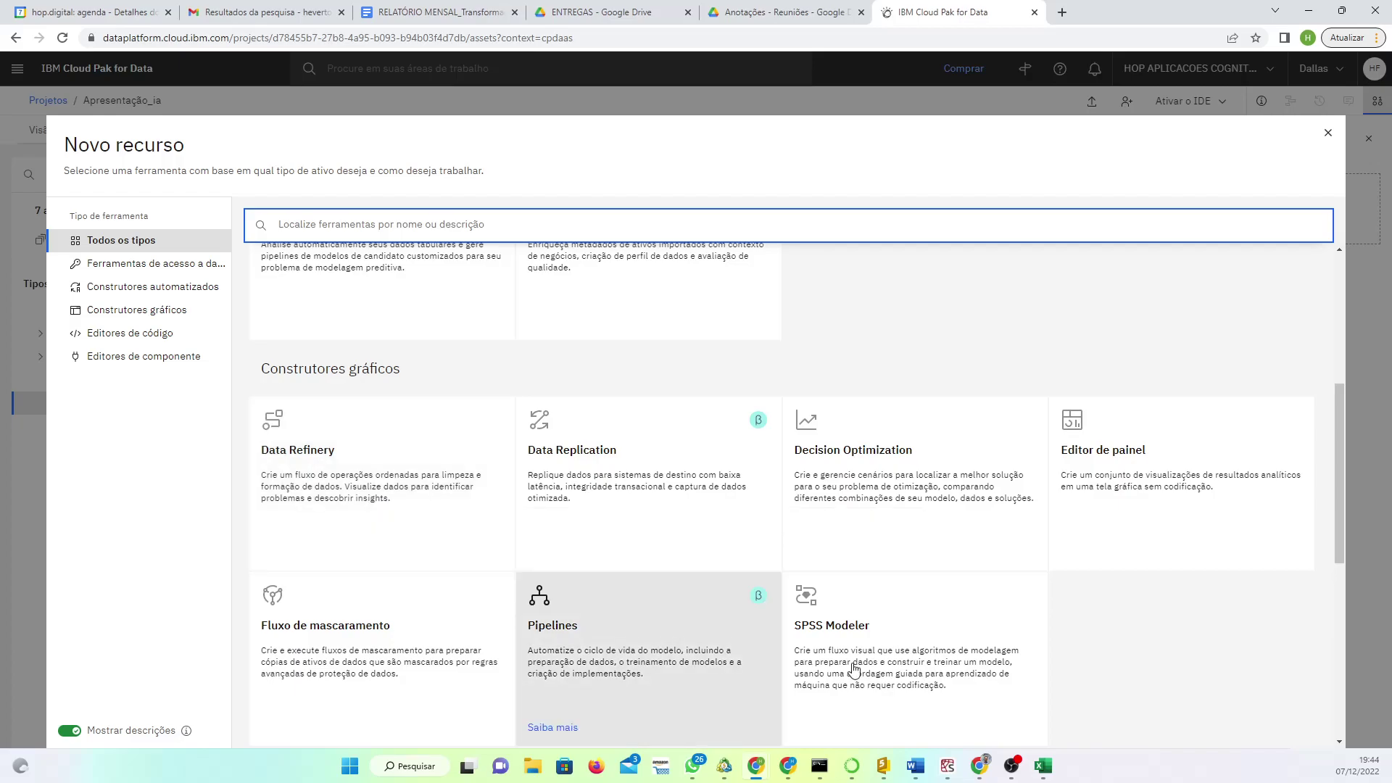
pyautogui.scroll(-1, 854, 668)
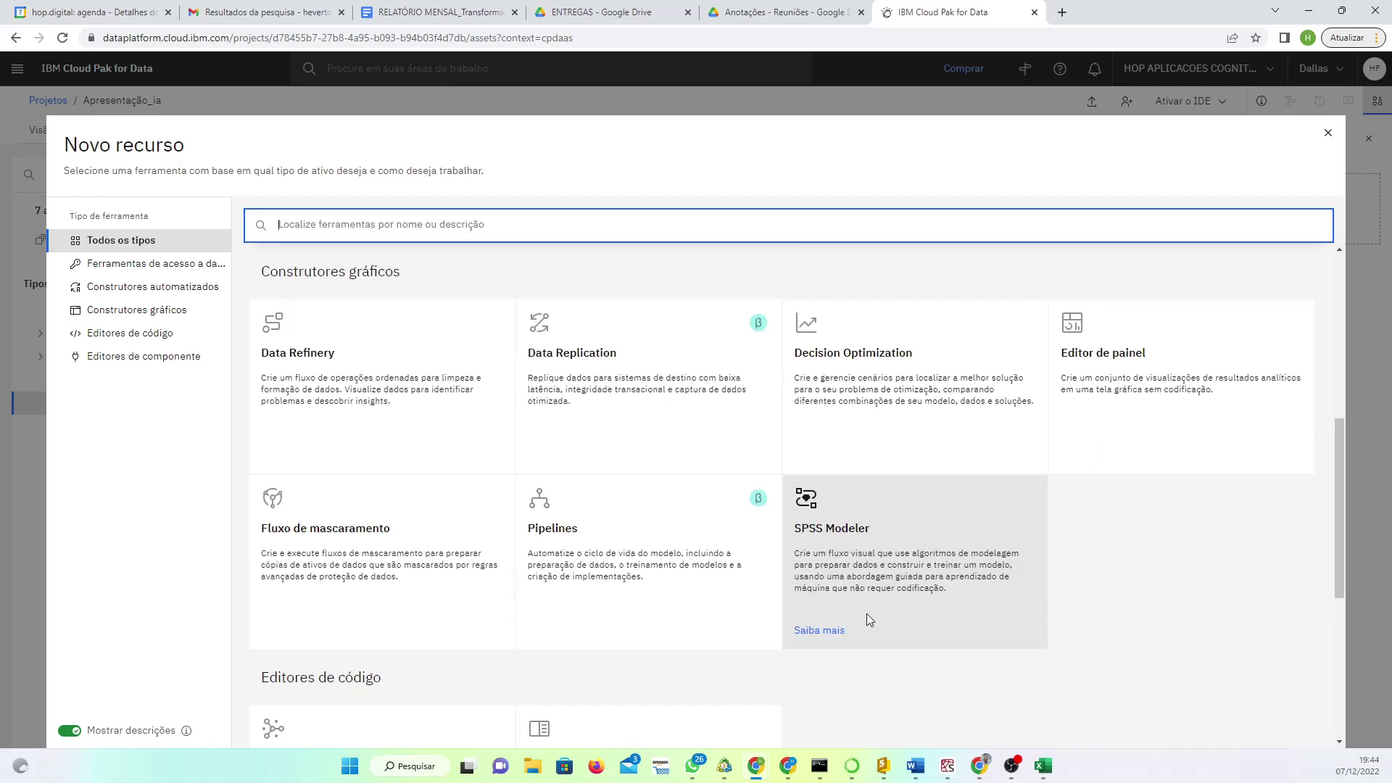
pyautogui.scroll(-1, 867, 613)
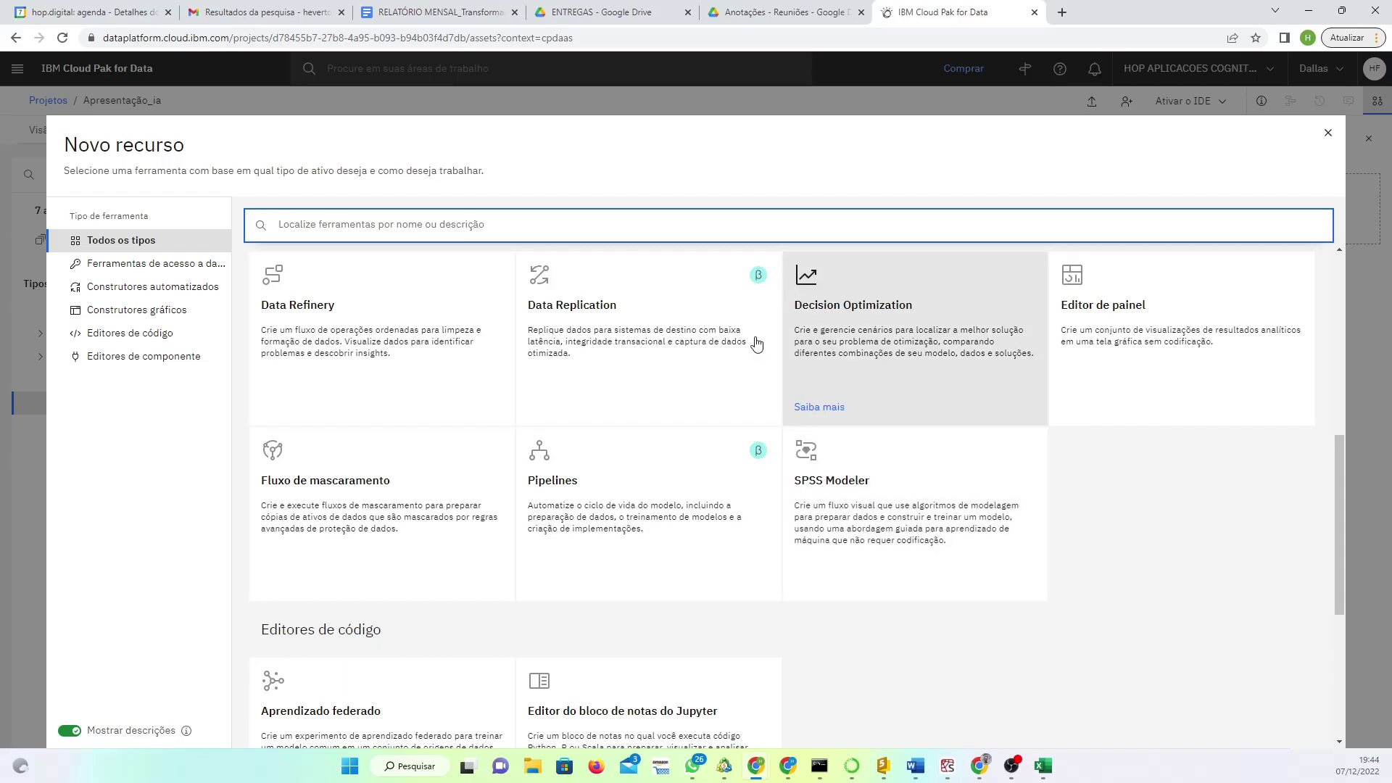
pyautogui.scroll(4, 526, 502)
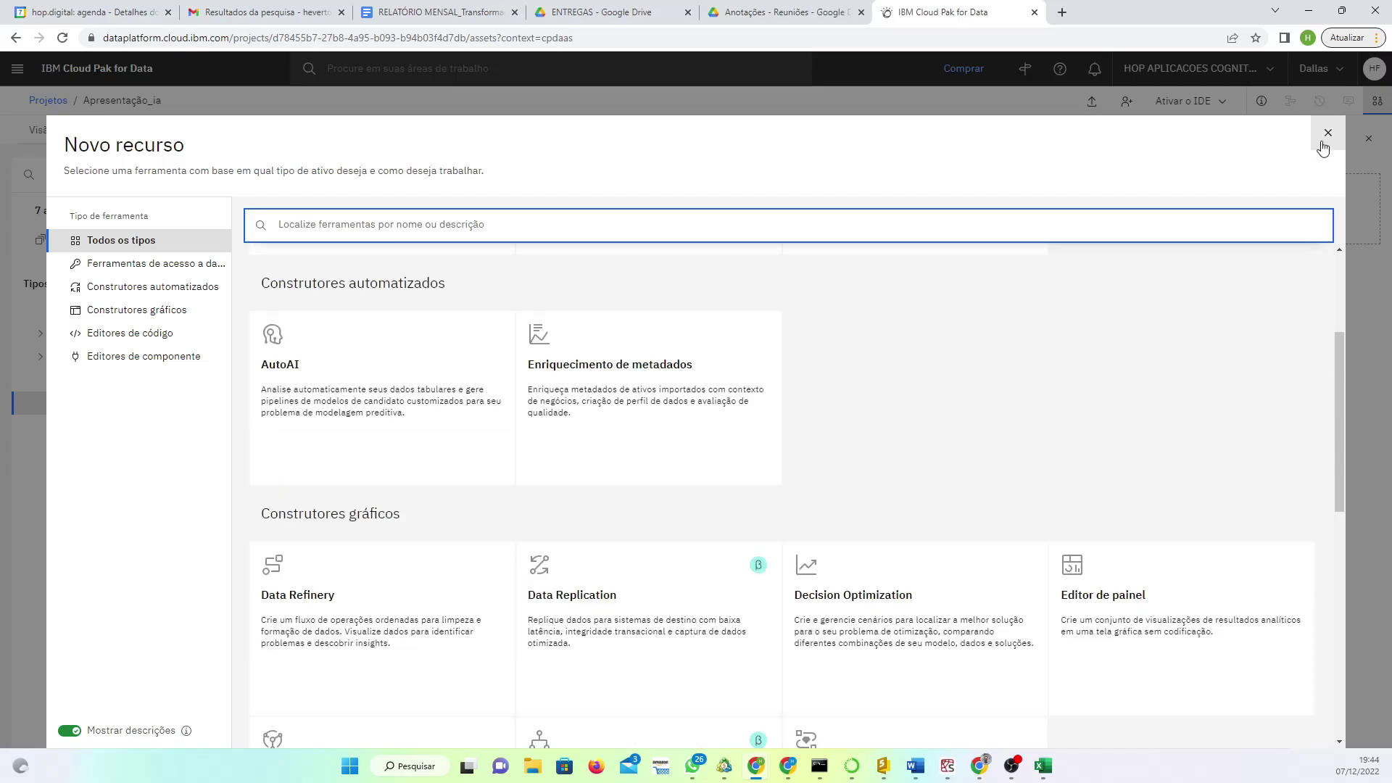
pyautogui.click(1323, 143)
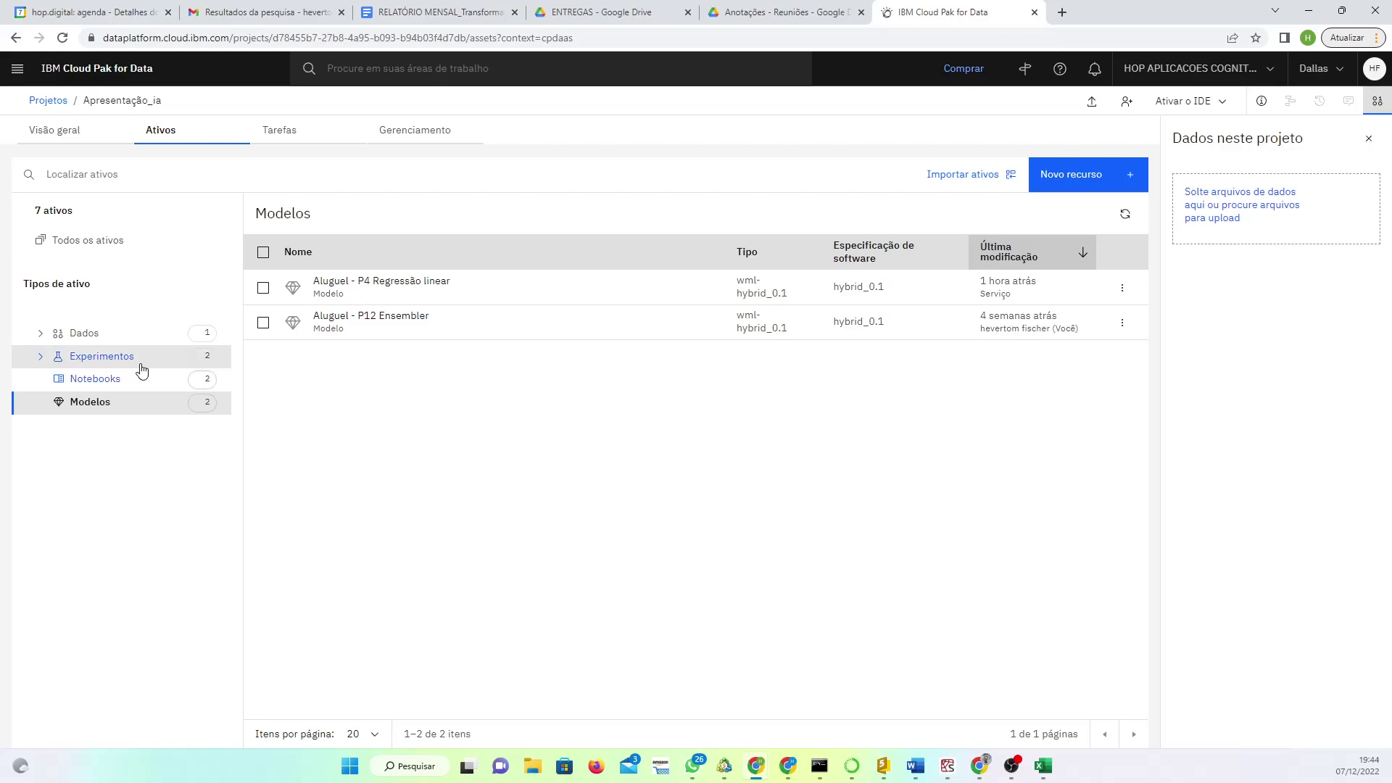
# - Visit the project's overview, return to its assets and list only the data assets
pyautogui.click(61, 134)
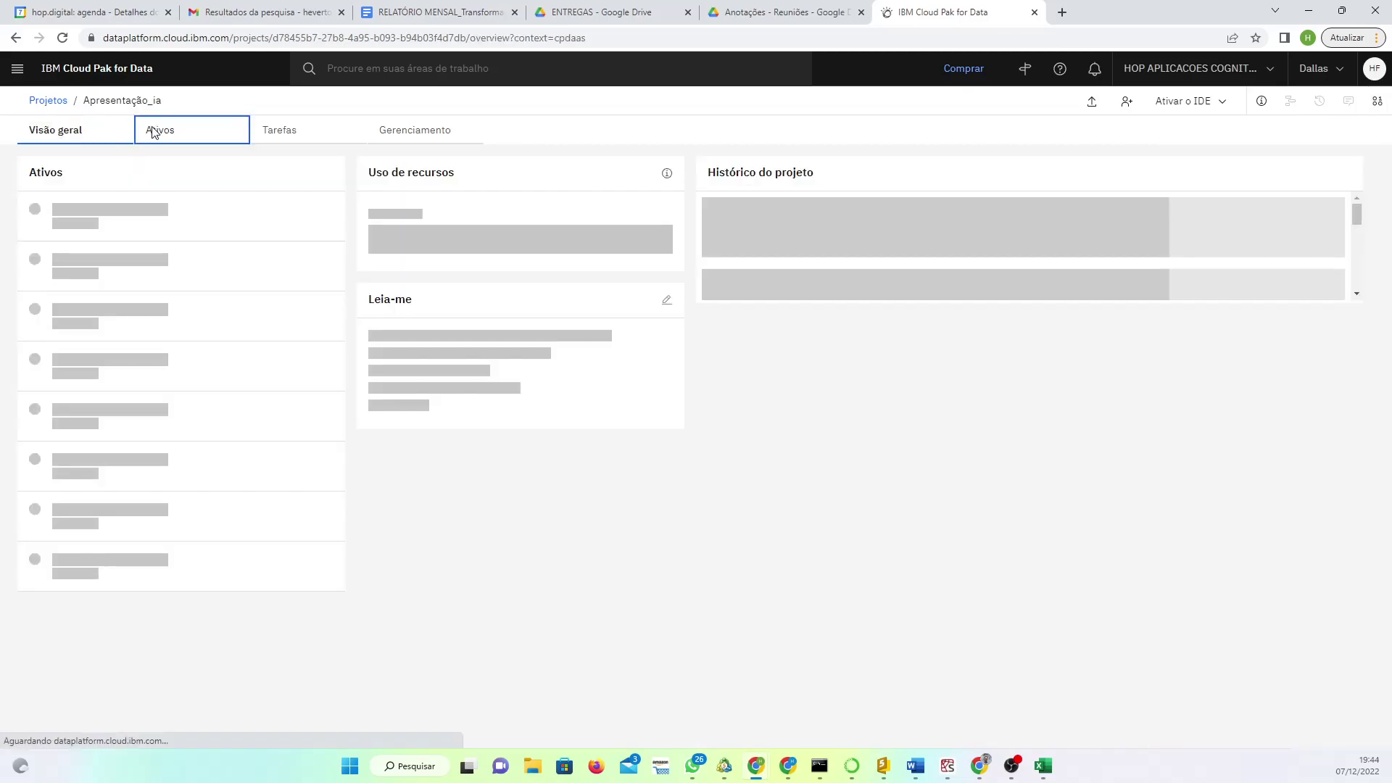
pyautogui.click(154, 132)
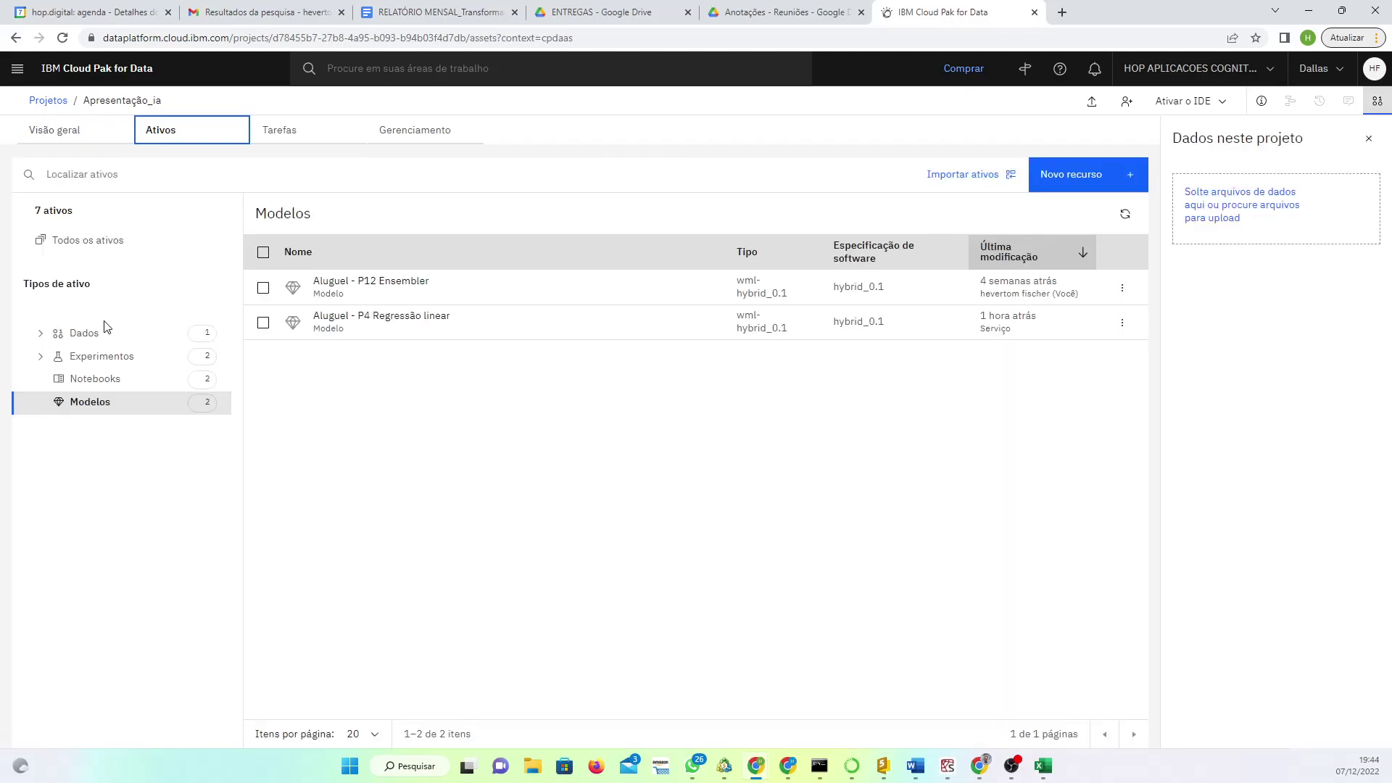
pyautogui.click(107, 331)
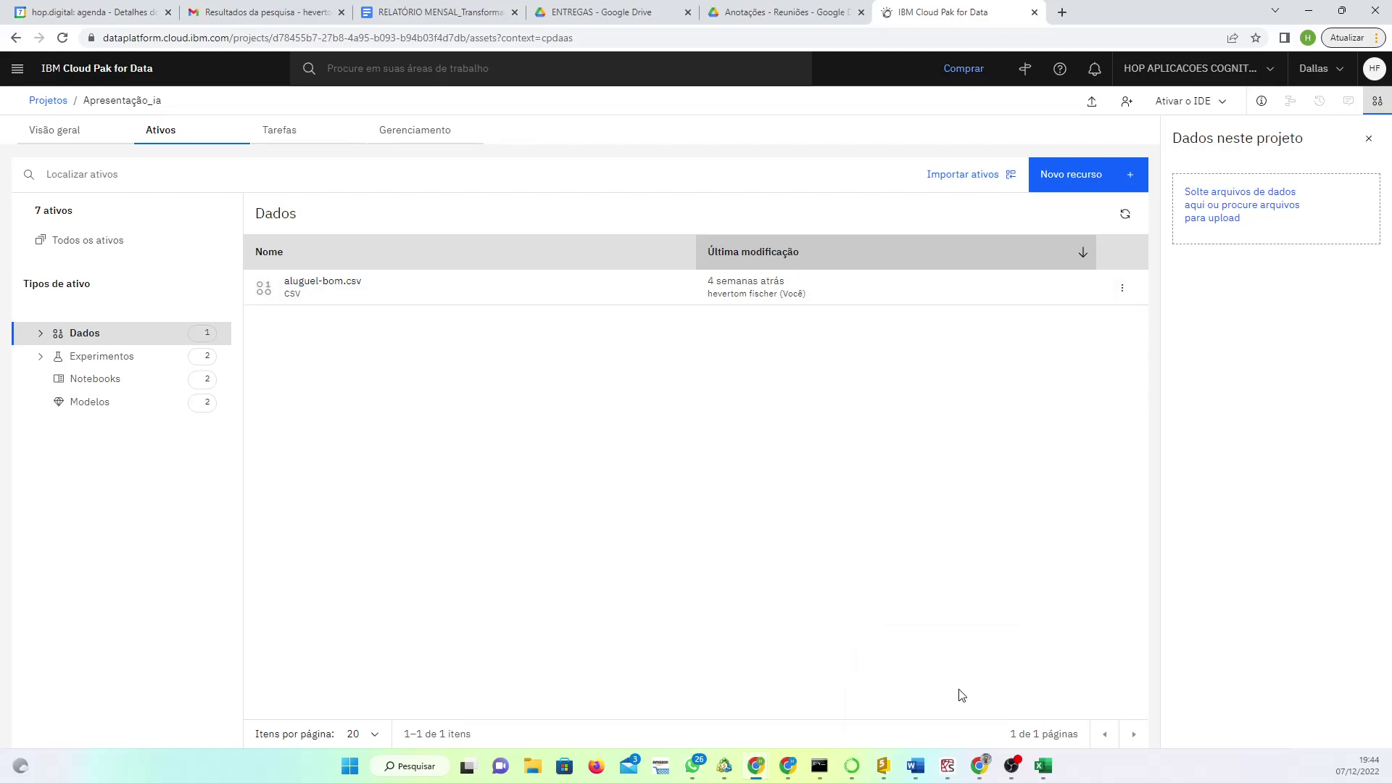
# - Switch to the aluguel.xlsx workbook in Excel, examine its headers and the valor Aluguel (R$) column, and close the workbook
pyautogui.click(1047, 772)
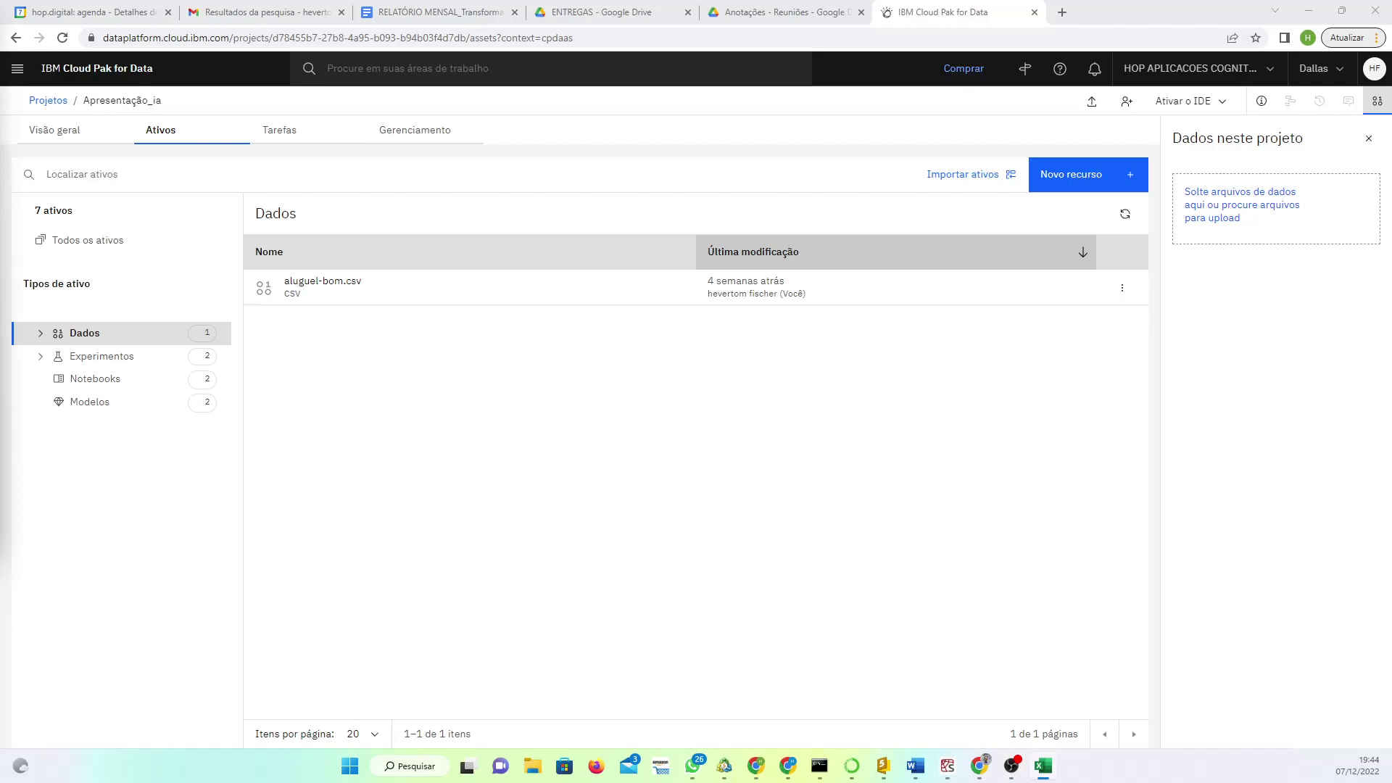
pyautogui.moveTo(0, 43)
pyautogui.mouseDown()
pyautogui.moveTo(689, 181)
pyautogui.moveTo(670, 169)
pyautogui.mouseUp()
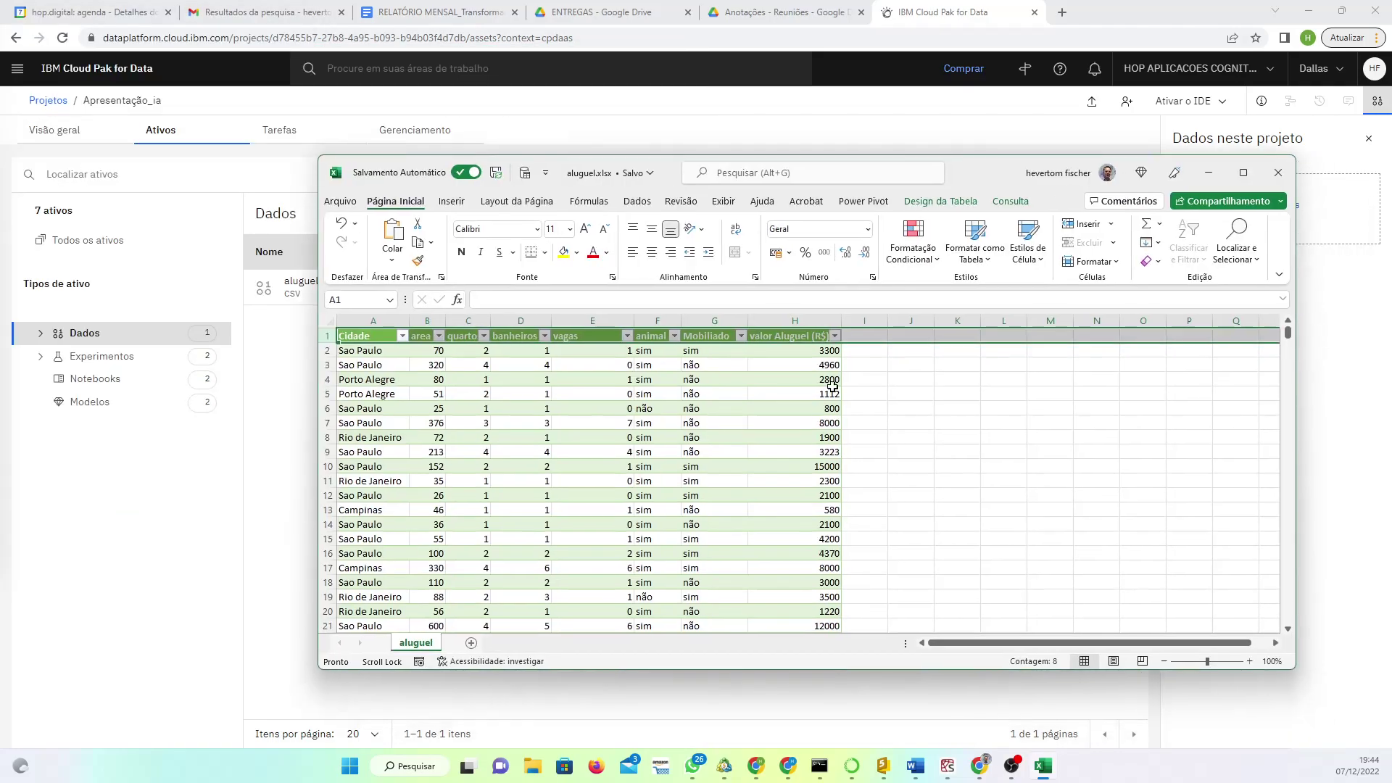
pyautogui.click(798, 338)
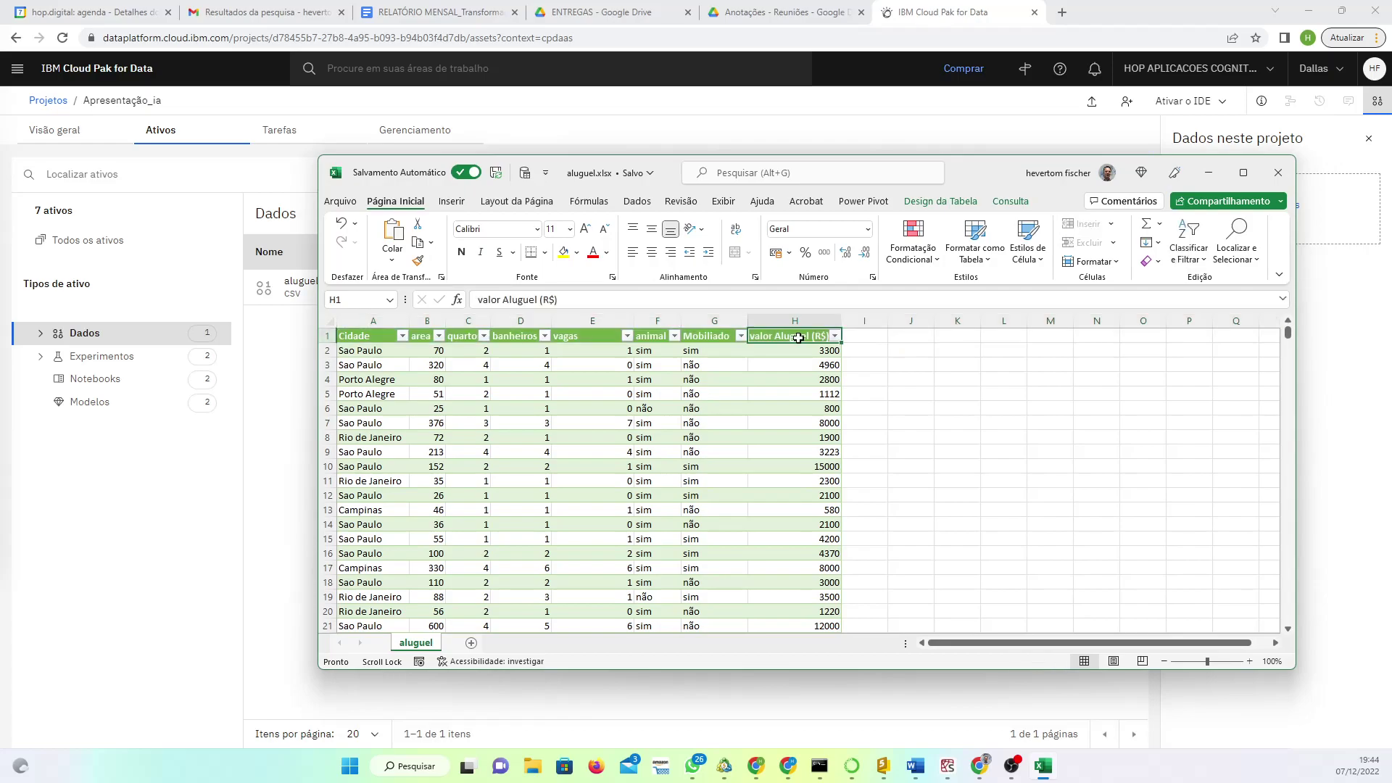
pyautogui.click(798, 321)
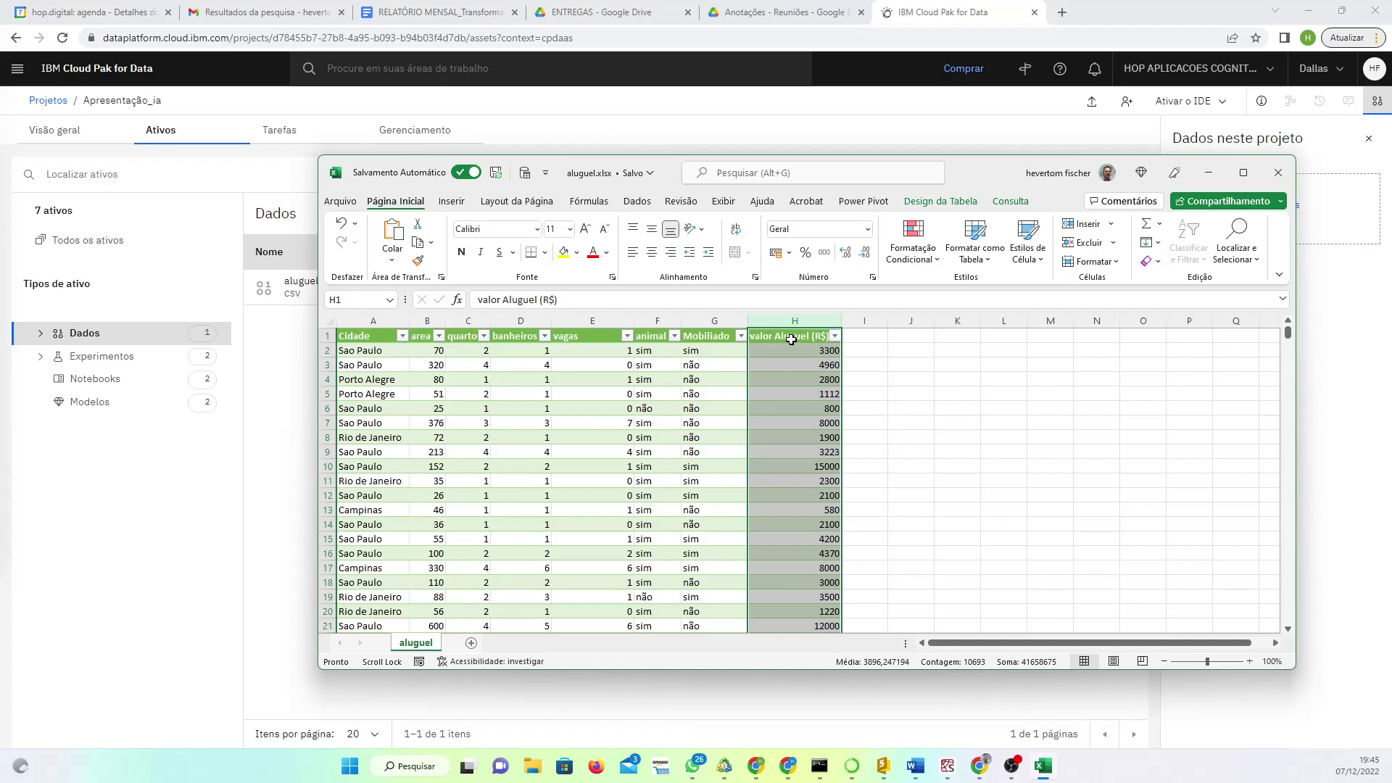
pyautogui.click(1280, 172)
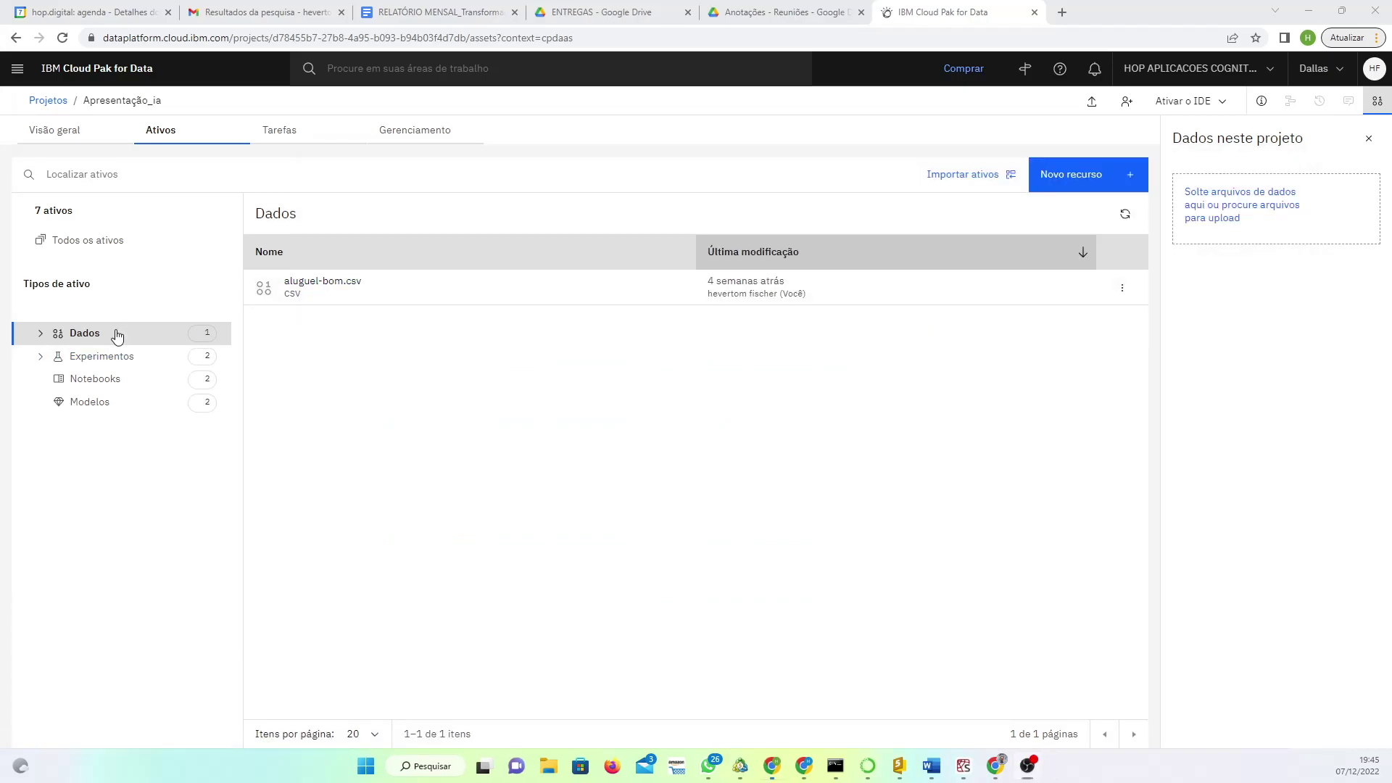
# - Visualize the aluguel-bom.csv data asset as a population pyramid with Cidade on the Y axis, split by Mobiliado
pyautogui.click(330, 286)
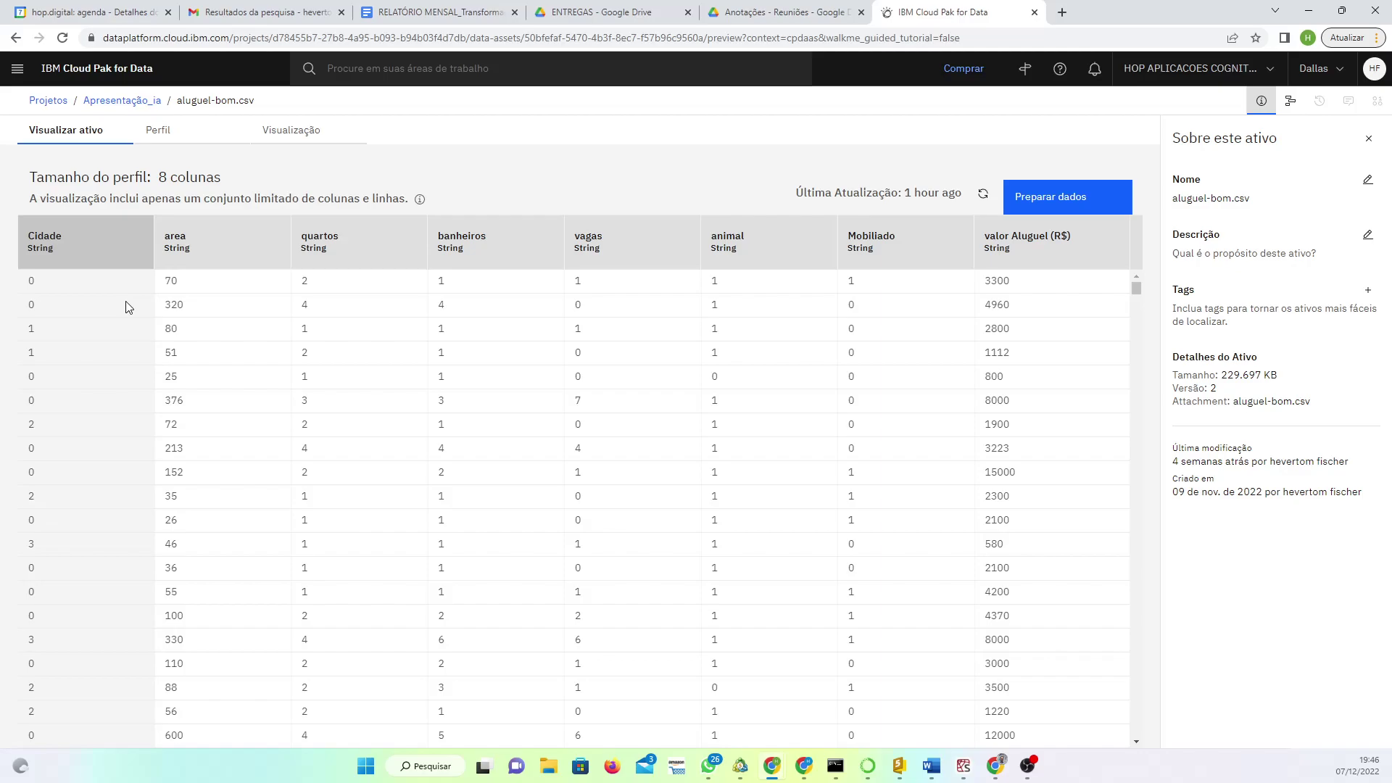
pyautogui.click(290, 137)
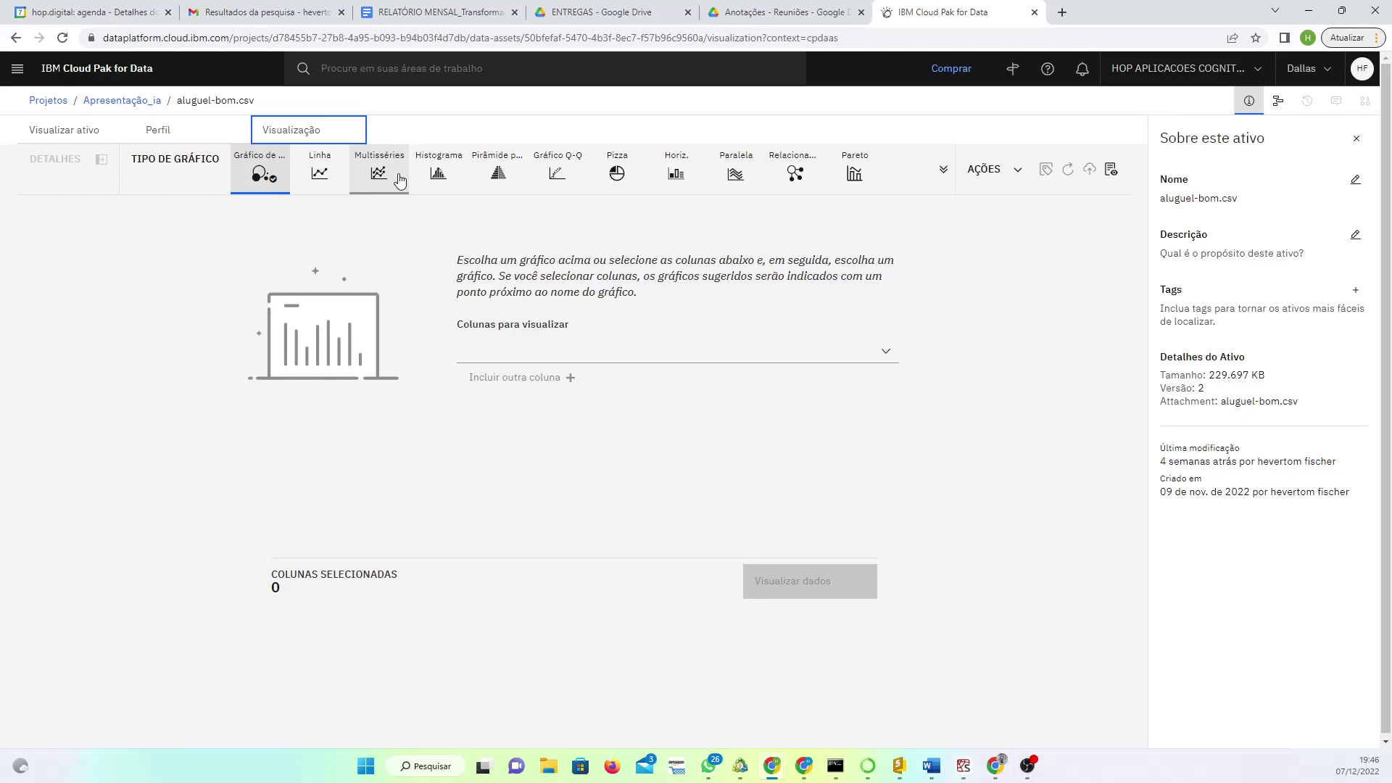
pyautogui.click(497, 187)
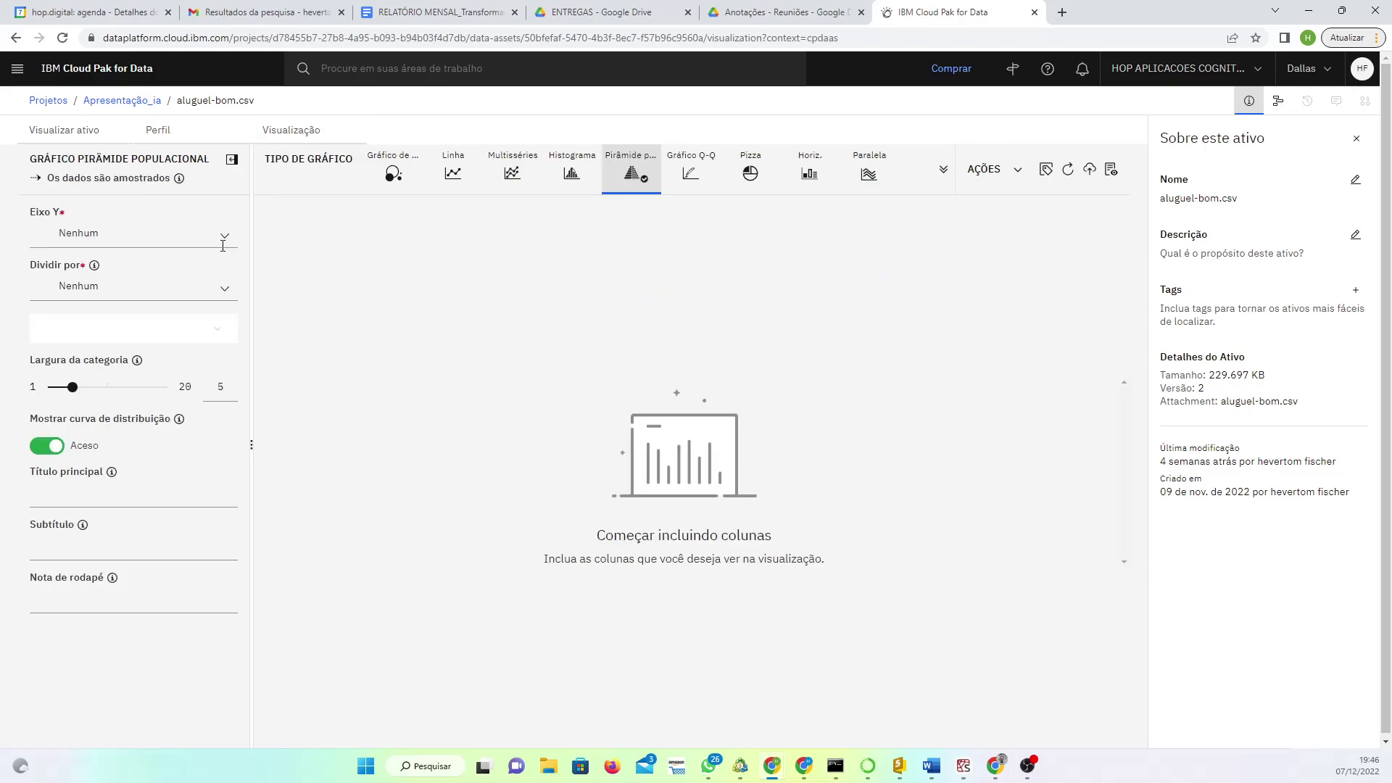
pyautogui.click(217, 240)
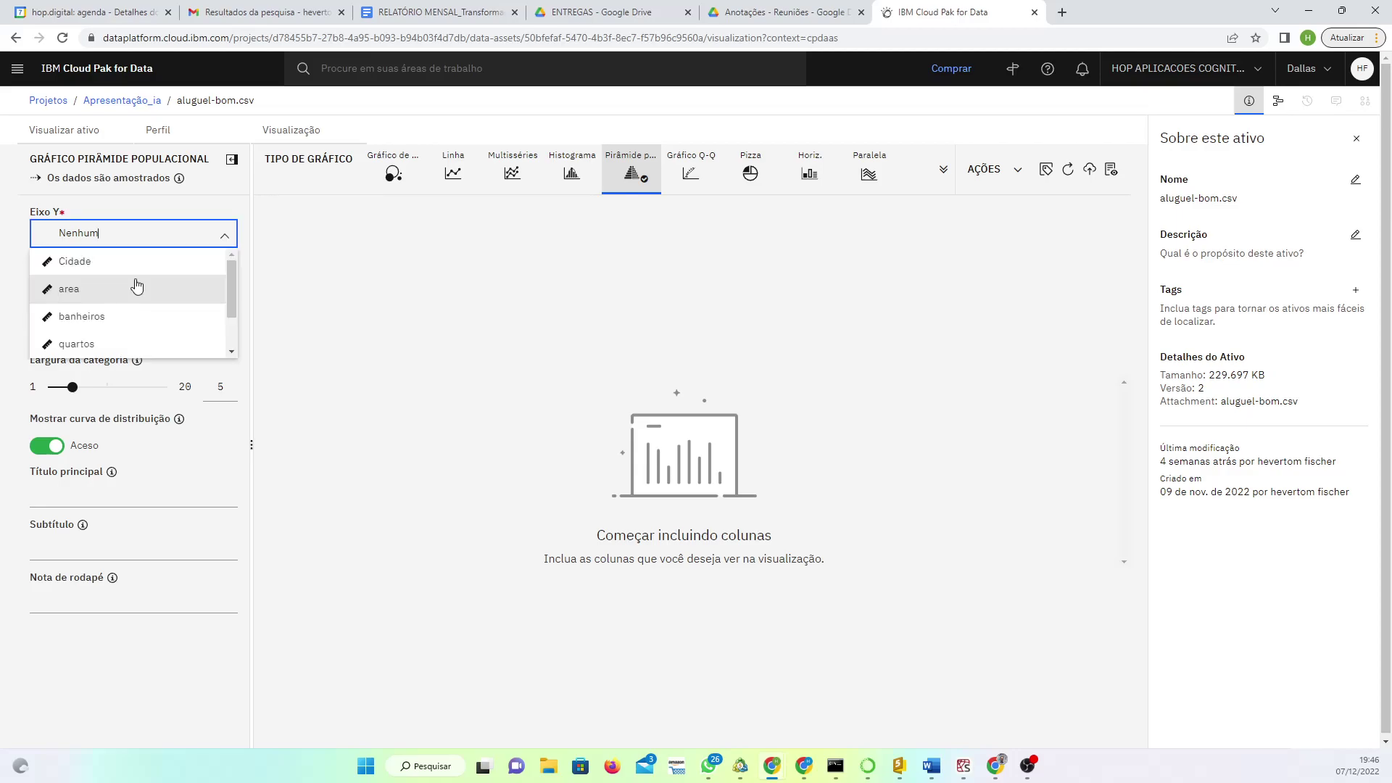
pyautogui.click(75, 261)
pyautogui.click(138, 286)
pyautogui.click(139, 319)
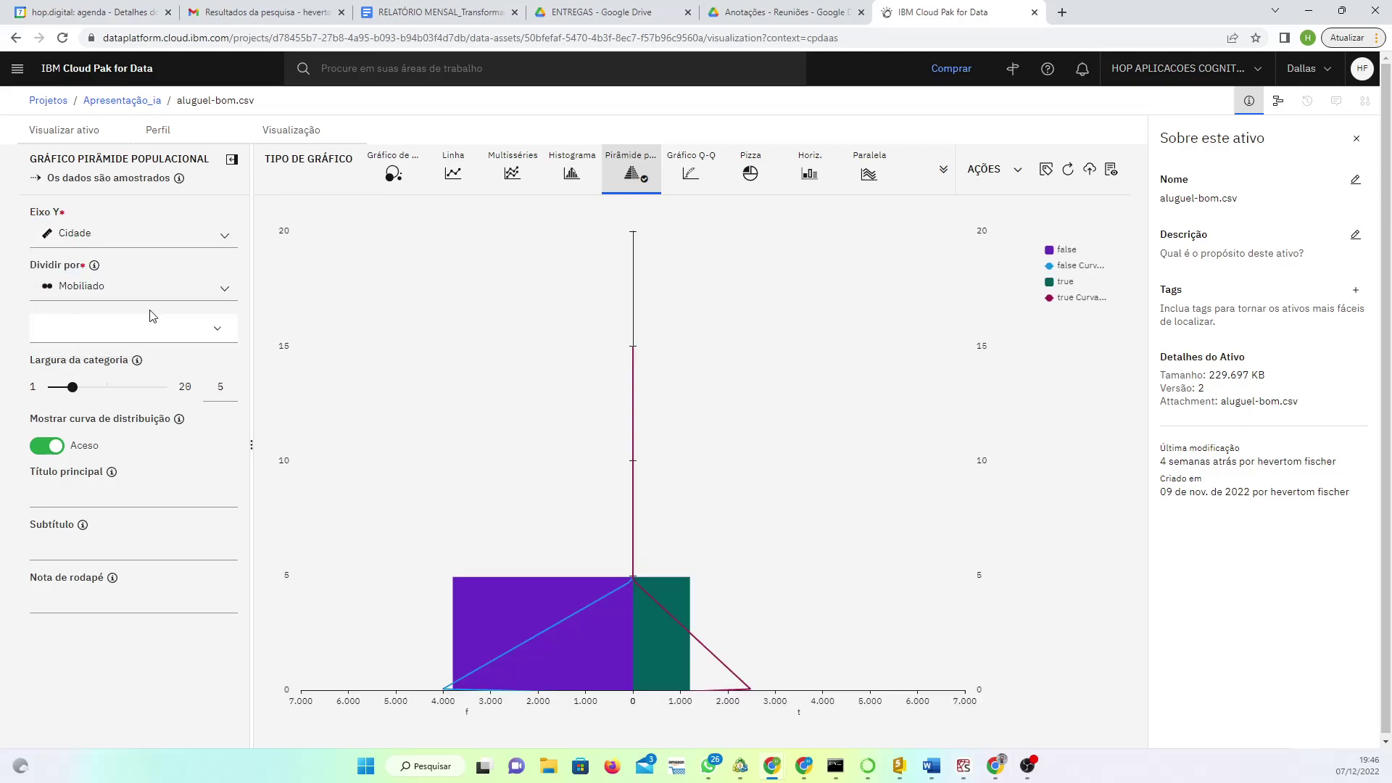
# - Check the pie and bar chart types, and build a line chart with Cidade on the X axis and valor Aluguel (R$) on the Y axis
pyautogui.click(751, 193)
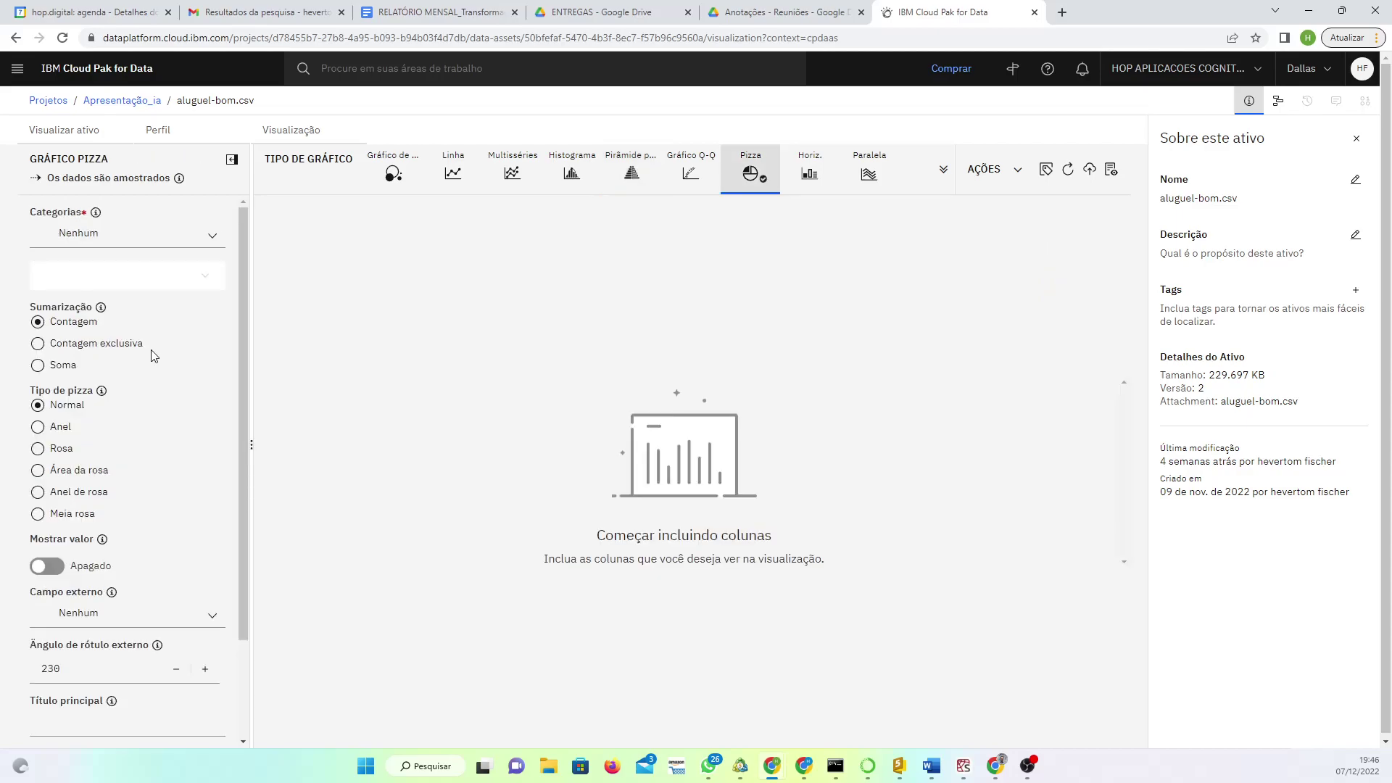
pyautogui.click(809, 172)
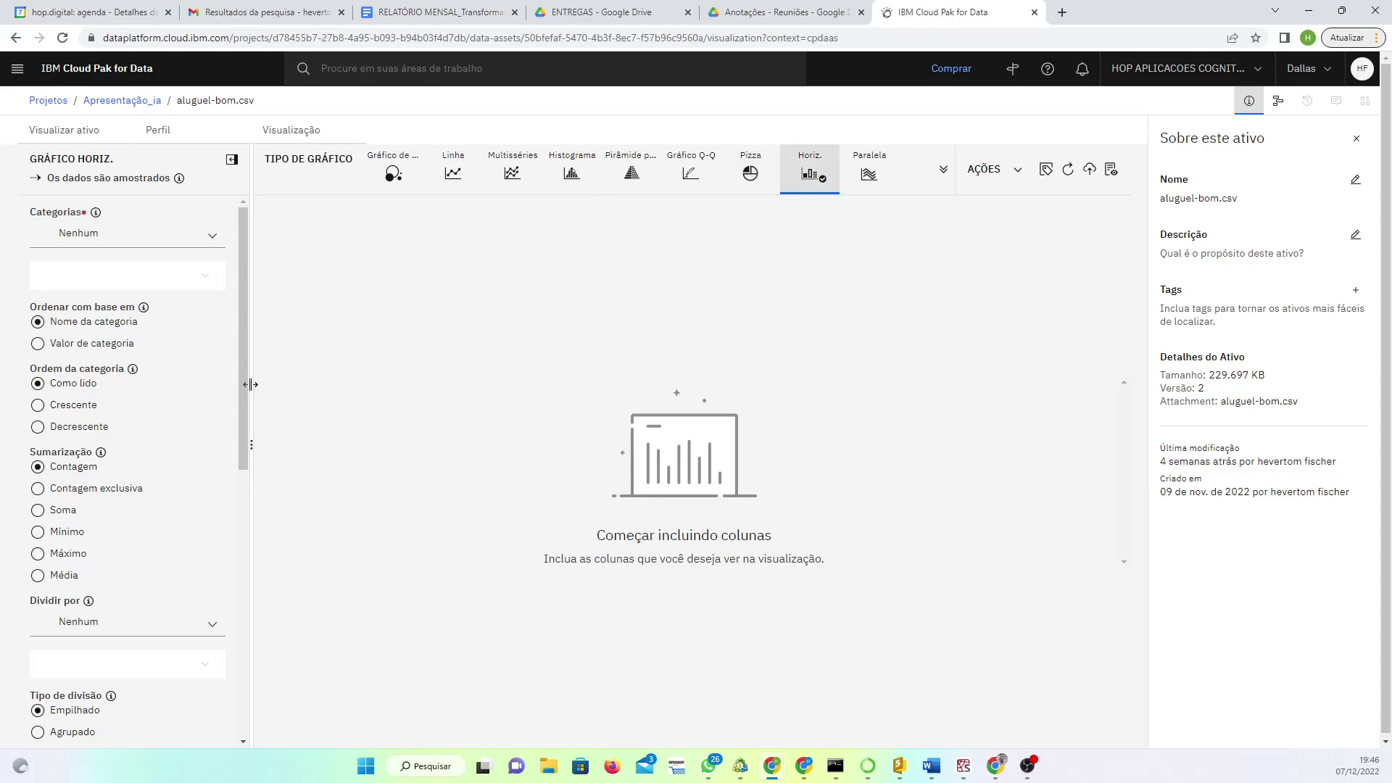
pyautogui.click(203, 242)
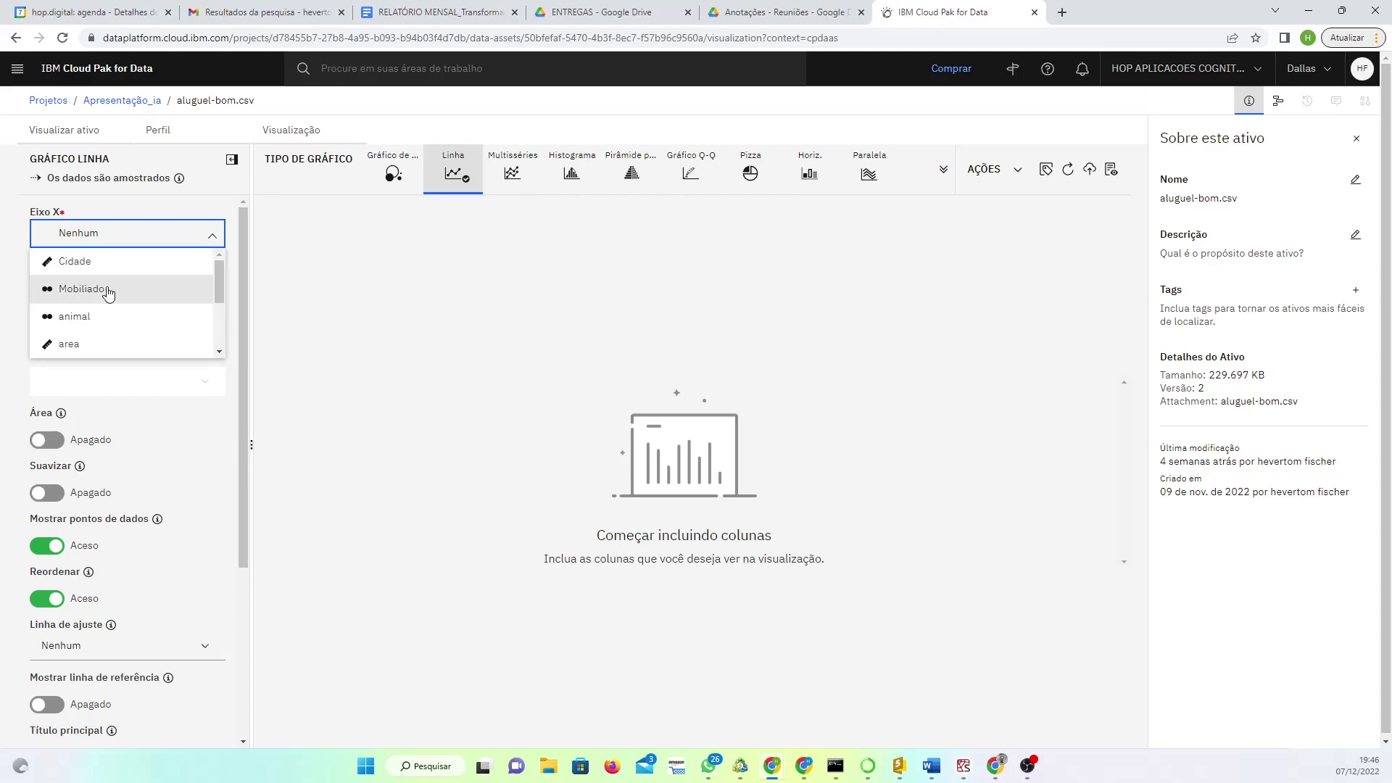
pyautogui.click(108, 261)
pyautogui.click(204, 289)
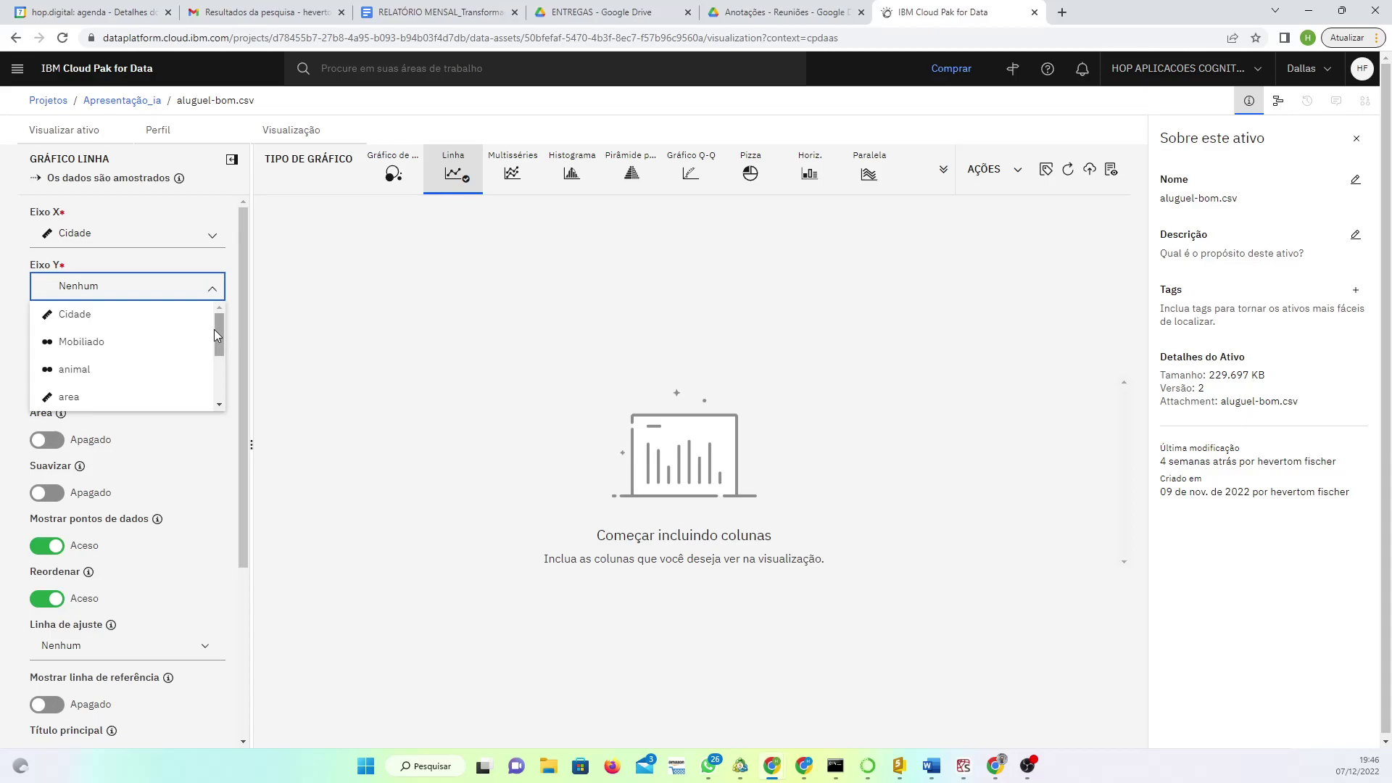
pyautogui.moveTo(215, 329); pyautogui.dragTo(384, 394)
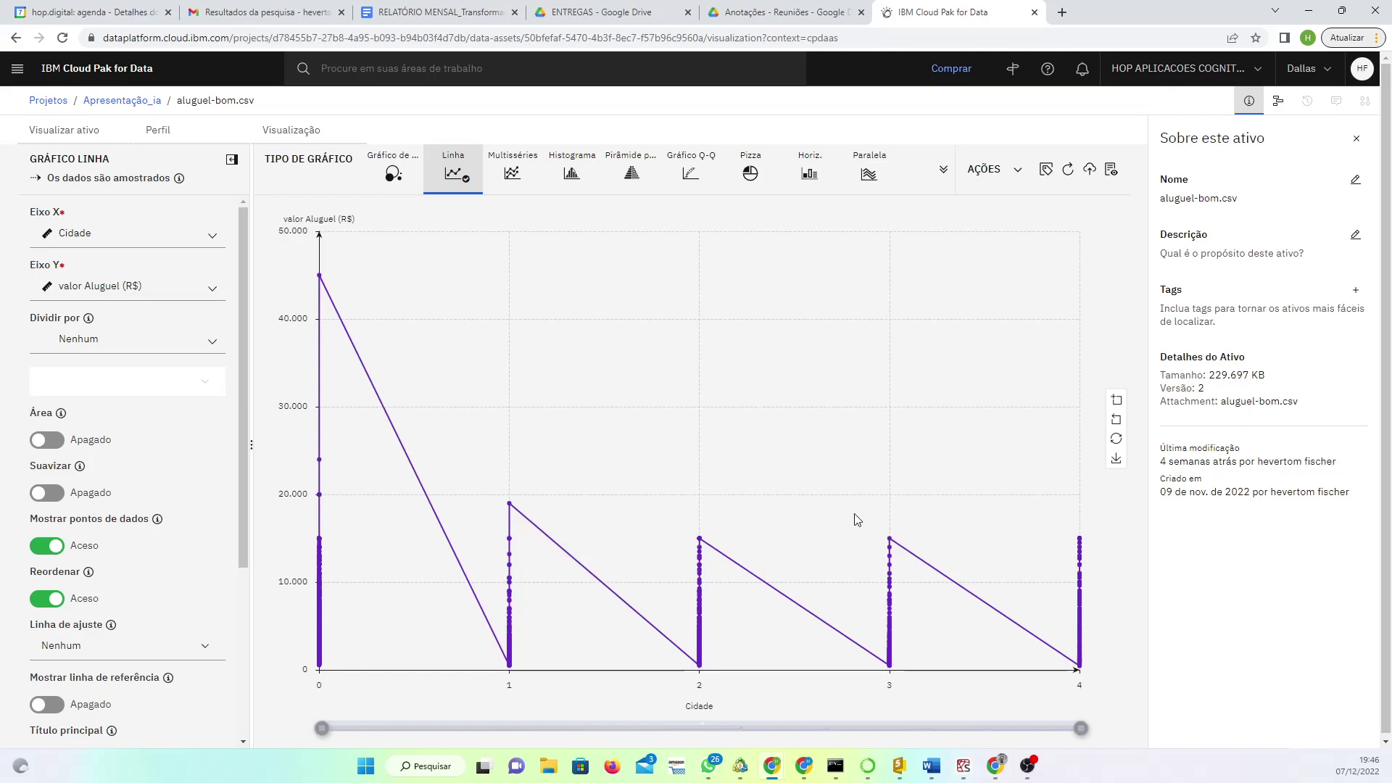
# - Visualize the dataset as a relationship chart linking the Mobiliado and animal columns
pyautogui.click(935, 184)
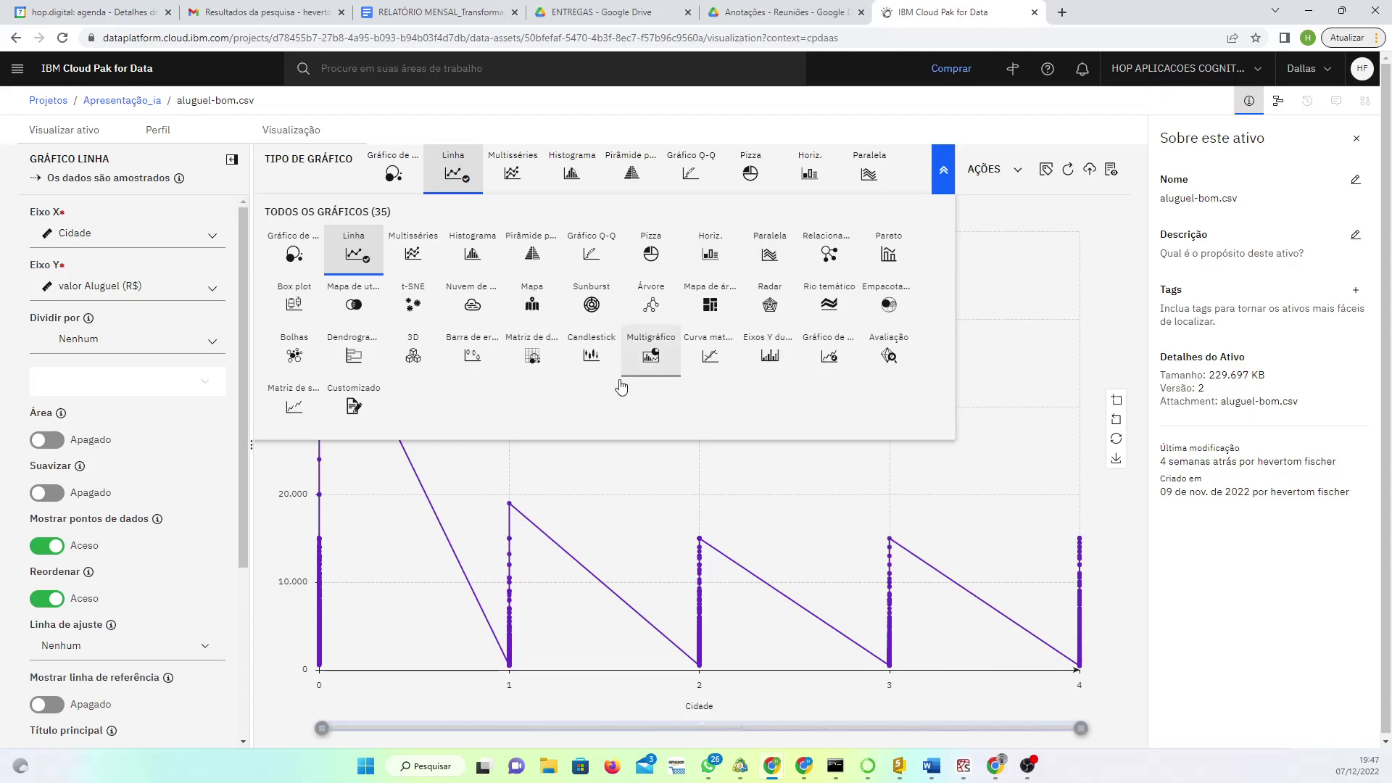
pyautogui.click(823, 258)
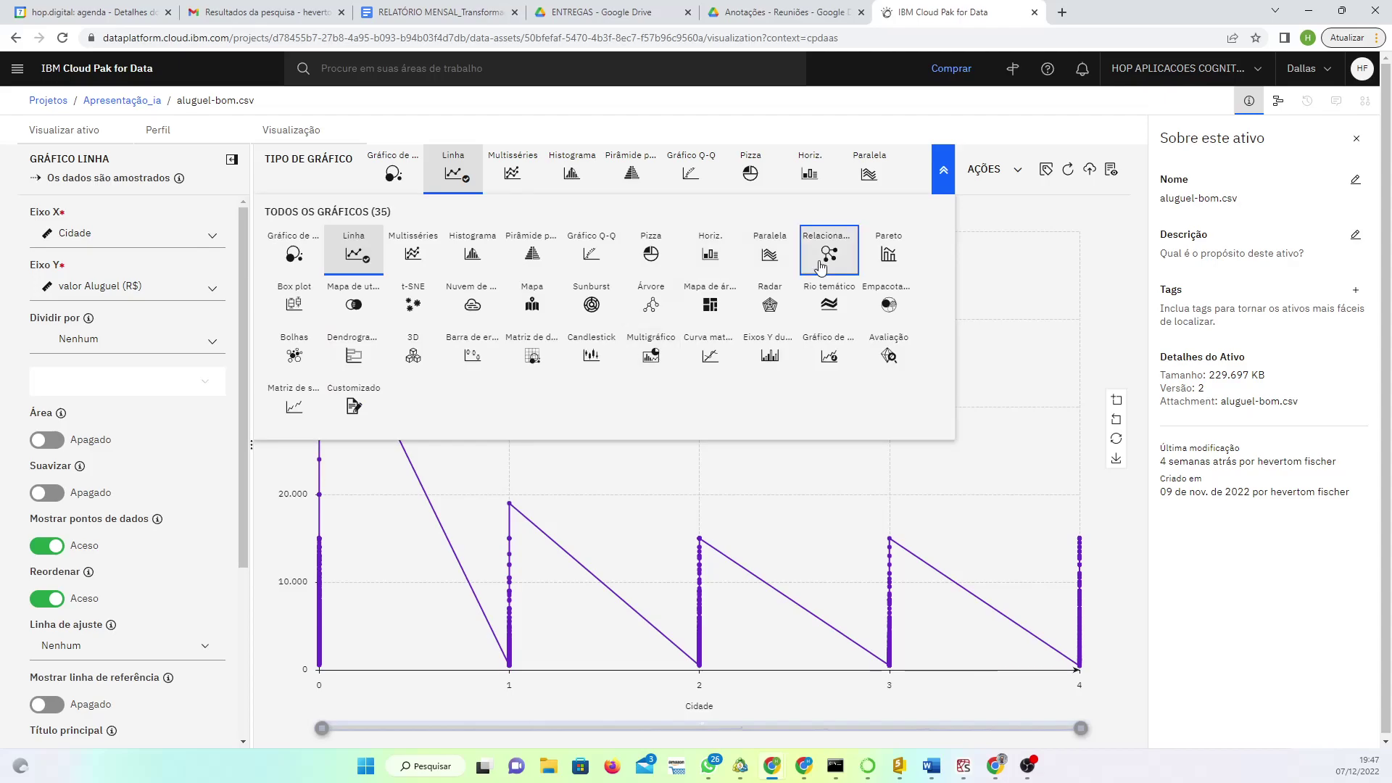
pyautogui.click(130, 236)
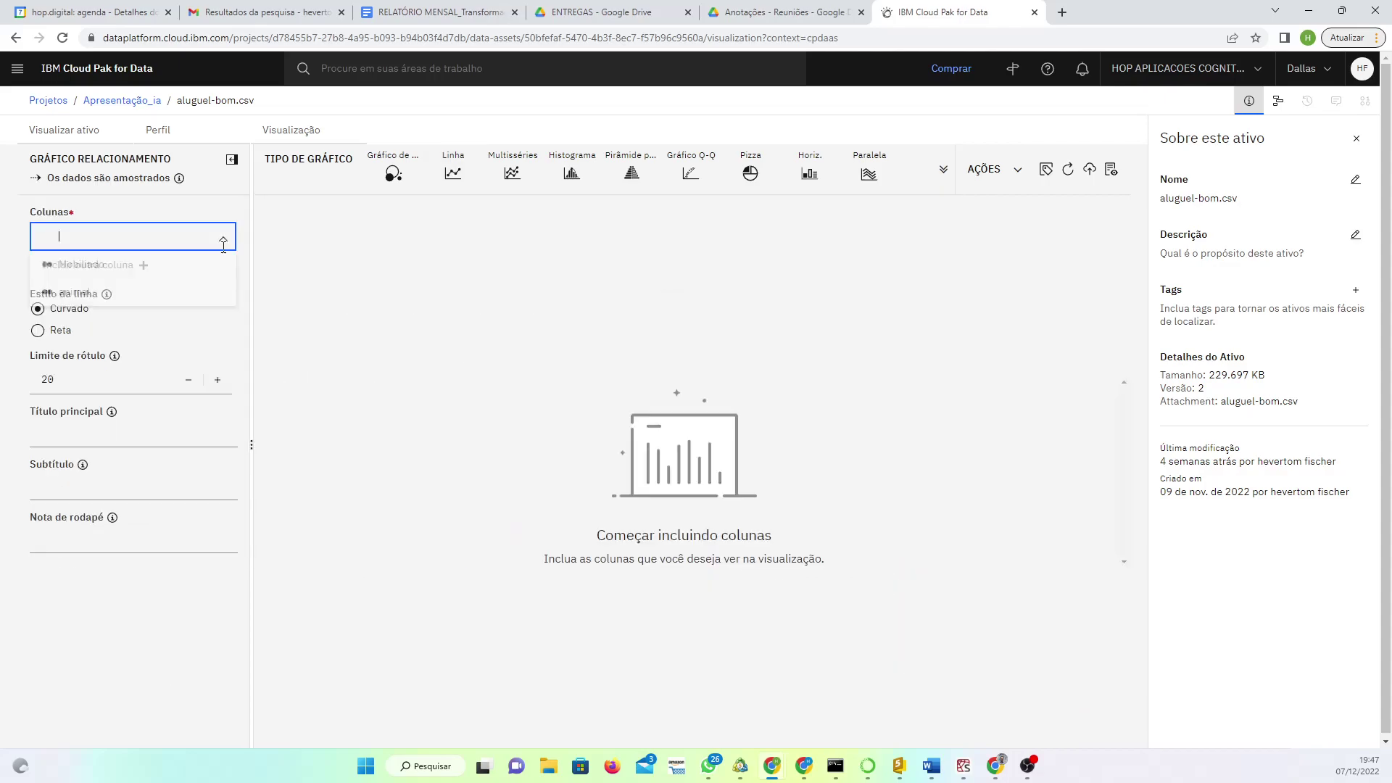
pyautogui.click(143, 275)
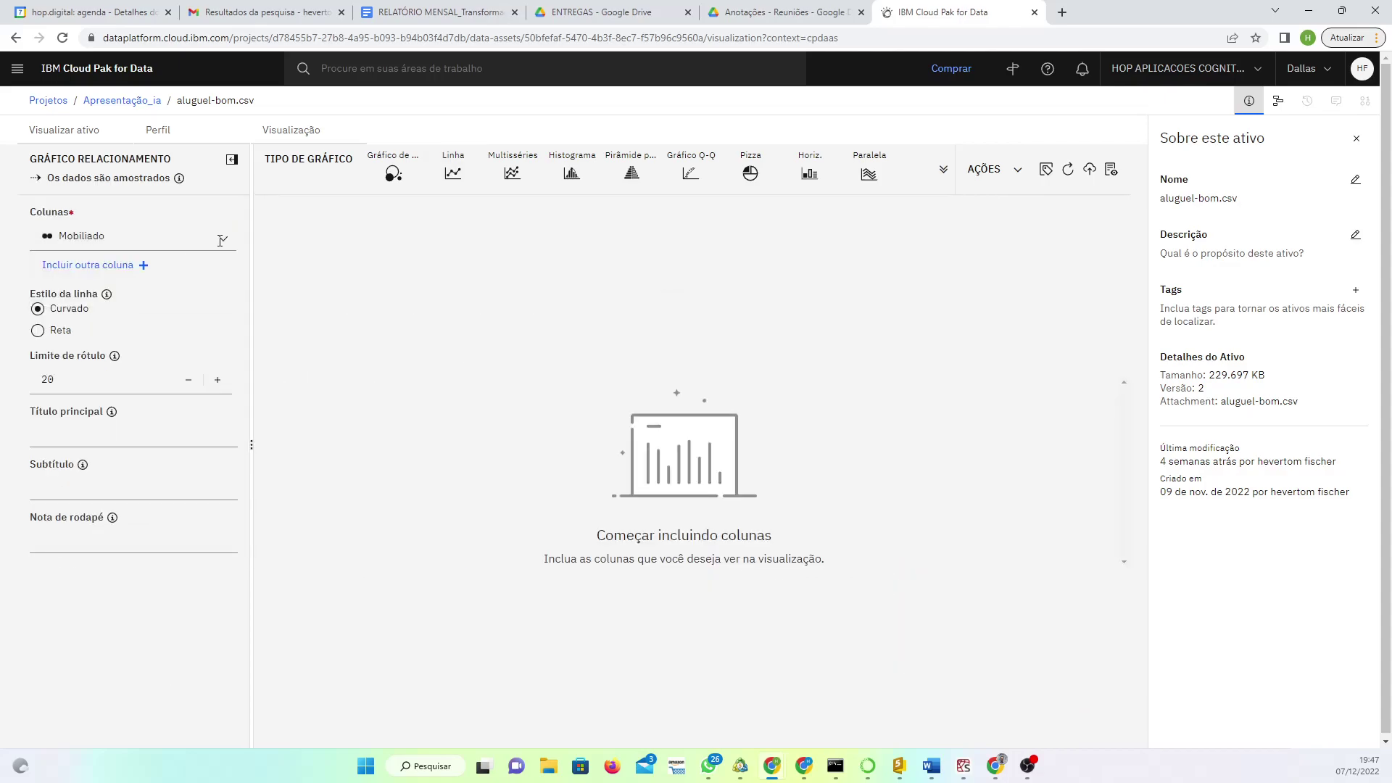
pyautogui.click(143, 268)
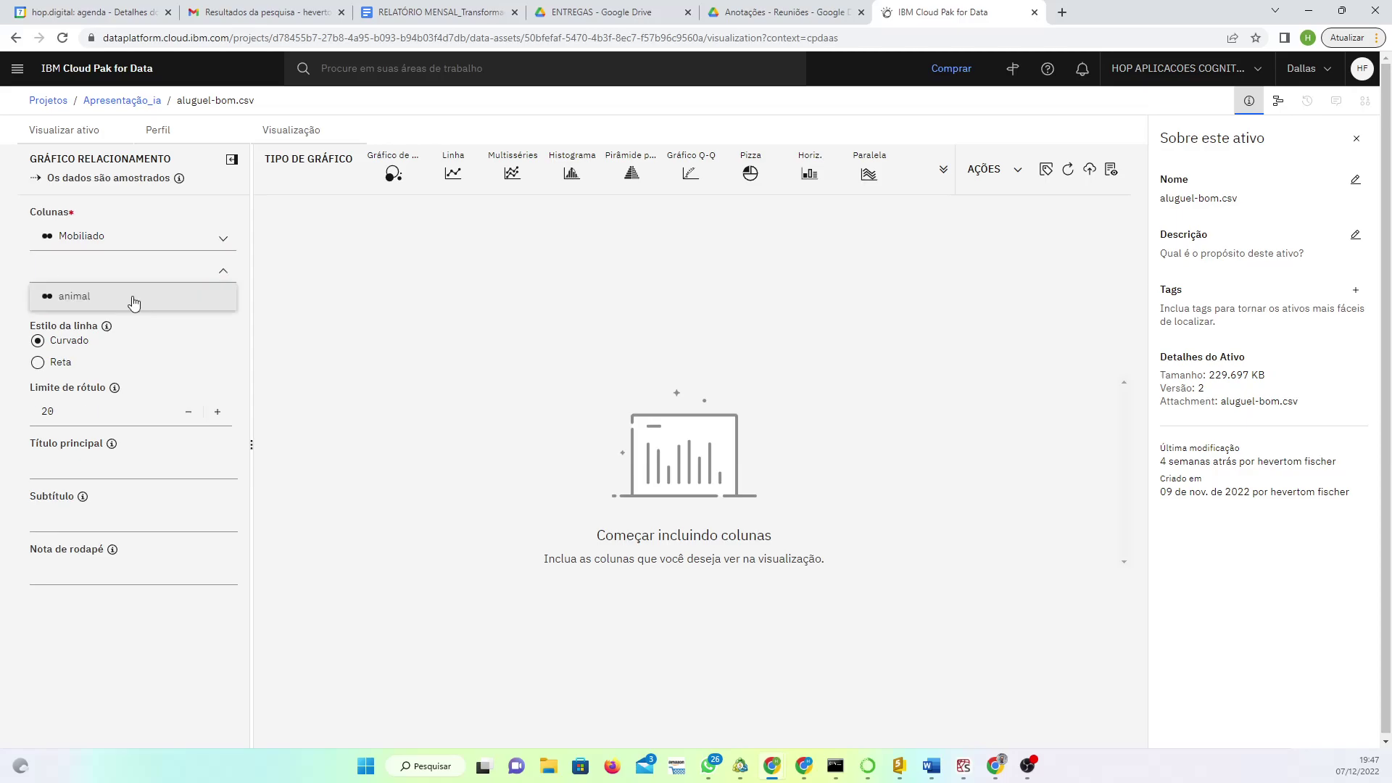
pyautogui.click(134, 300)
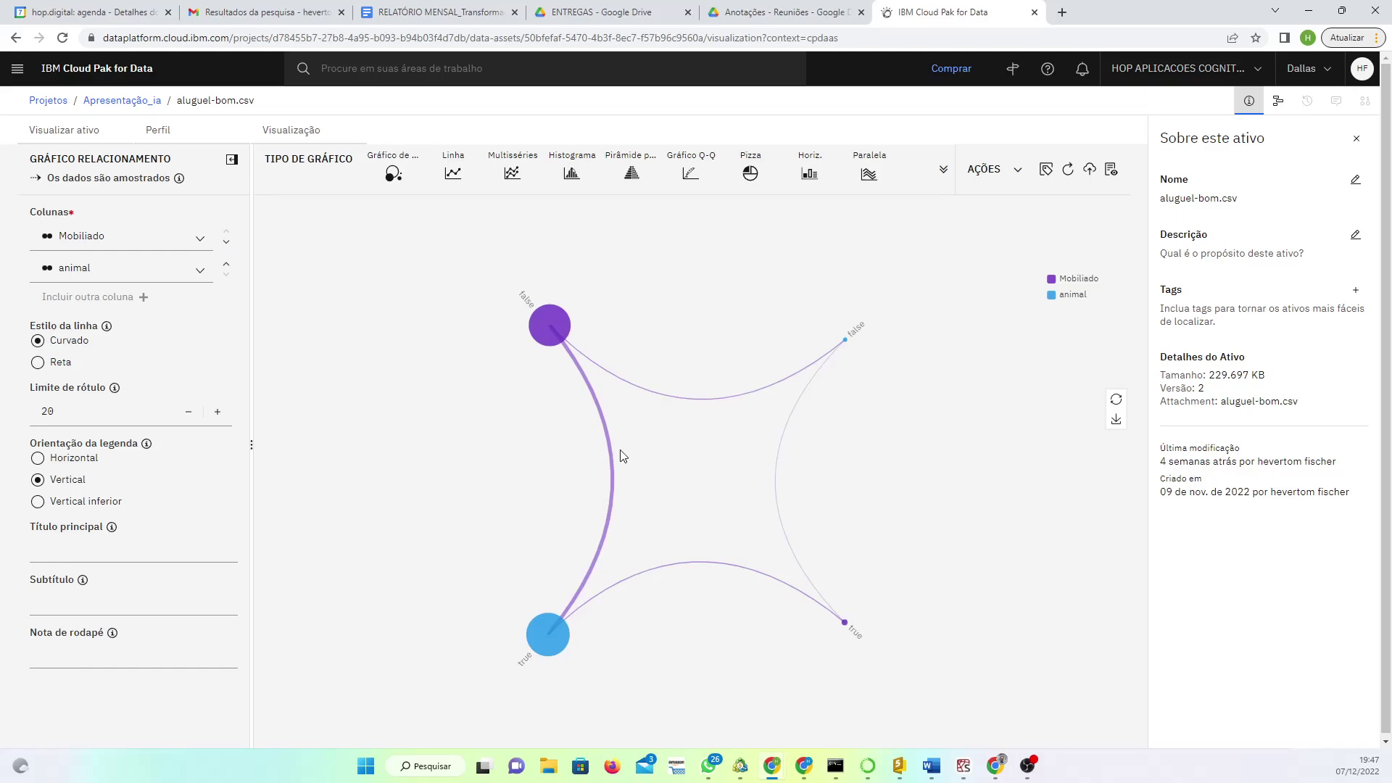
pyautogui.moveTo(574, 395)
# - Revisit the dataset's table preview, return to the Apresentação_ia project's assets and list its models
pyautogui.click(53, 138)
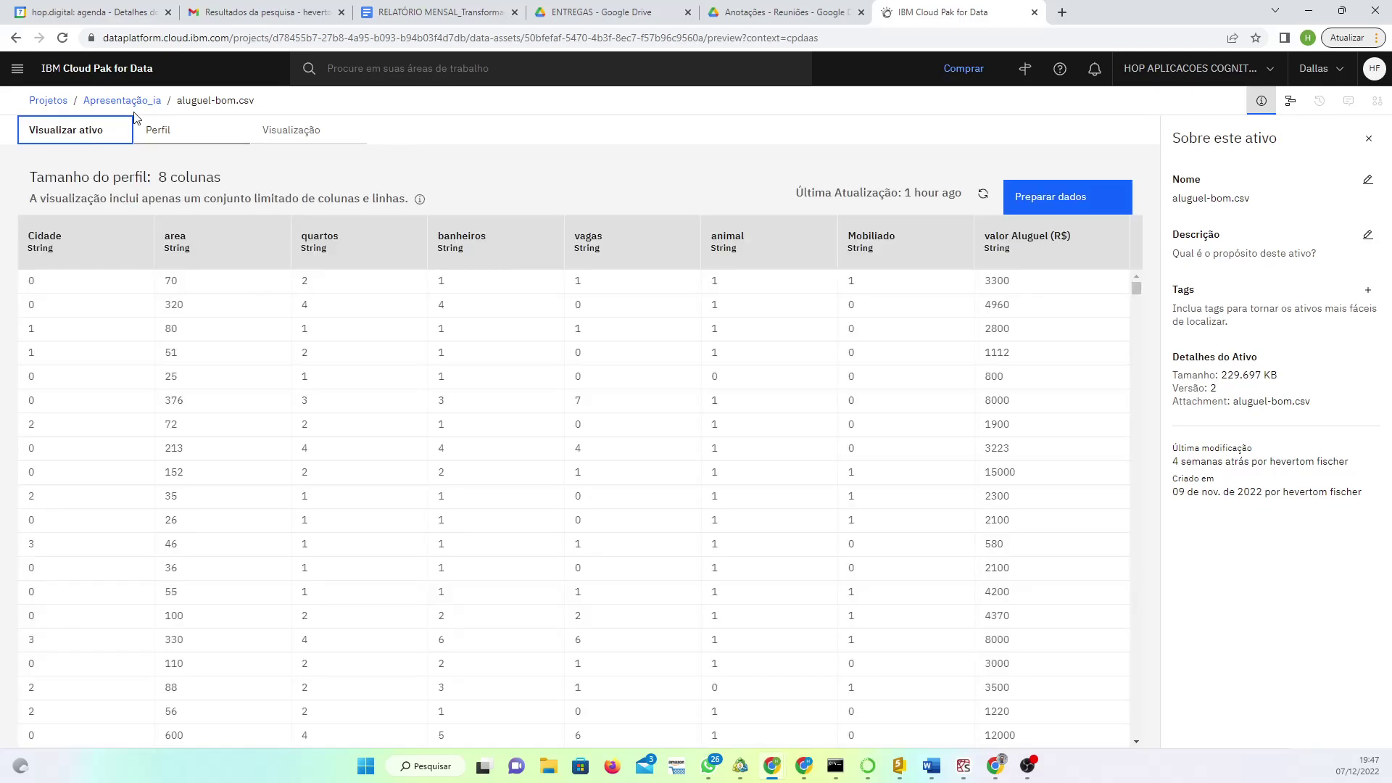
pyautogui.click(134, 108)
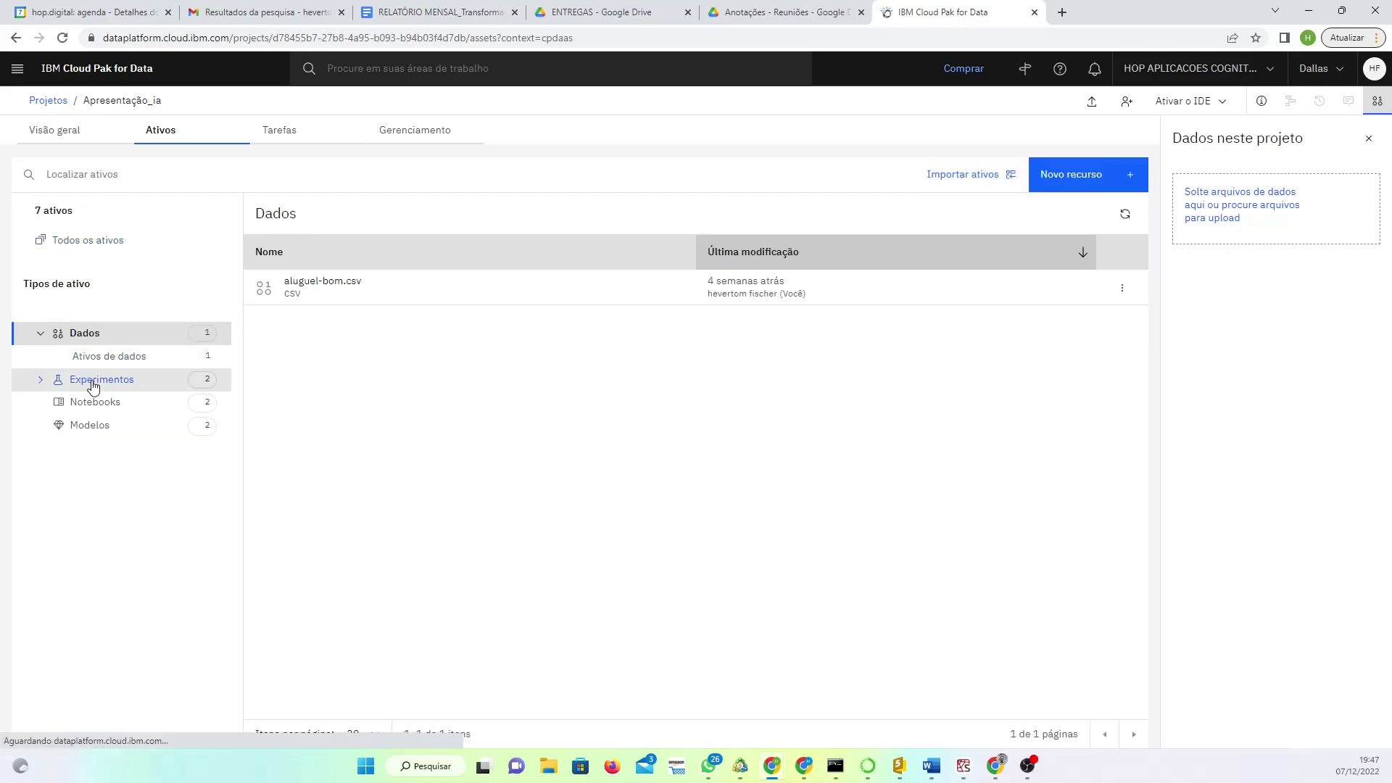
pyautogui.click(87, 425)
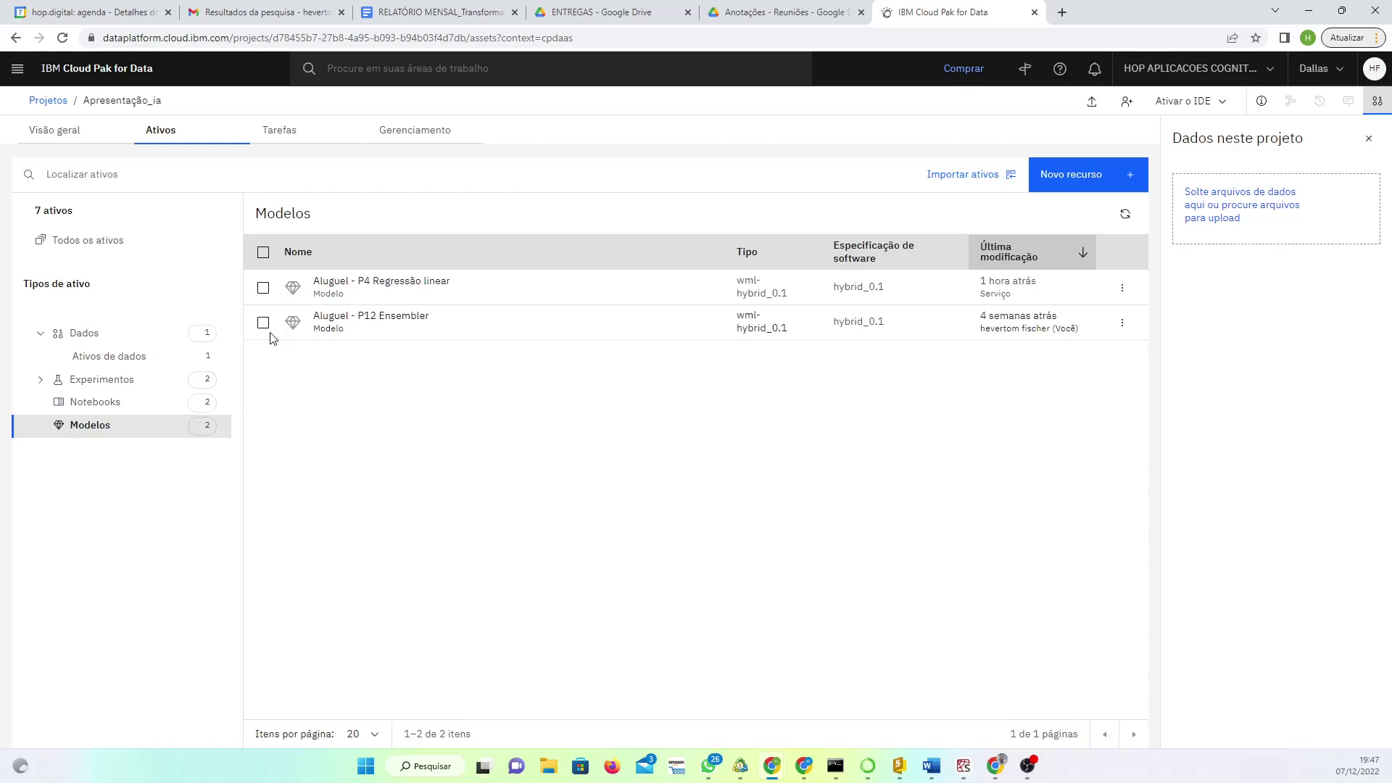
# - List the project's experiments, look at the AutoAI builder among the new asset tools and close the tool selection
pyautogui.click(103, 380)
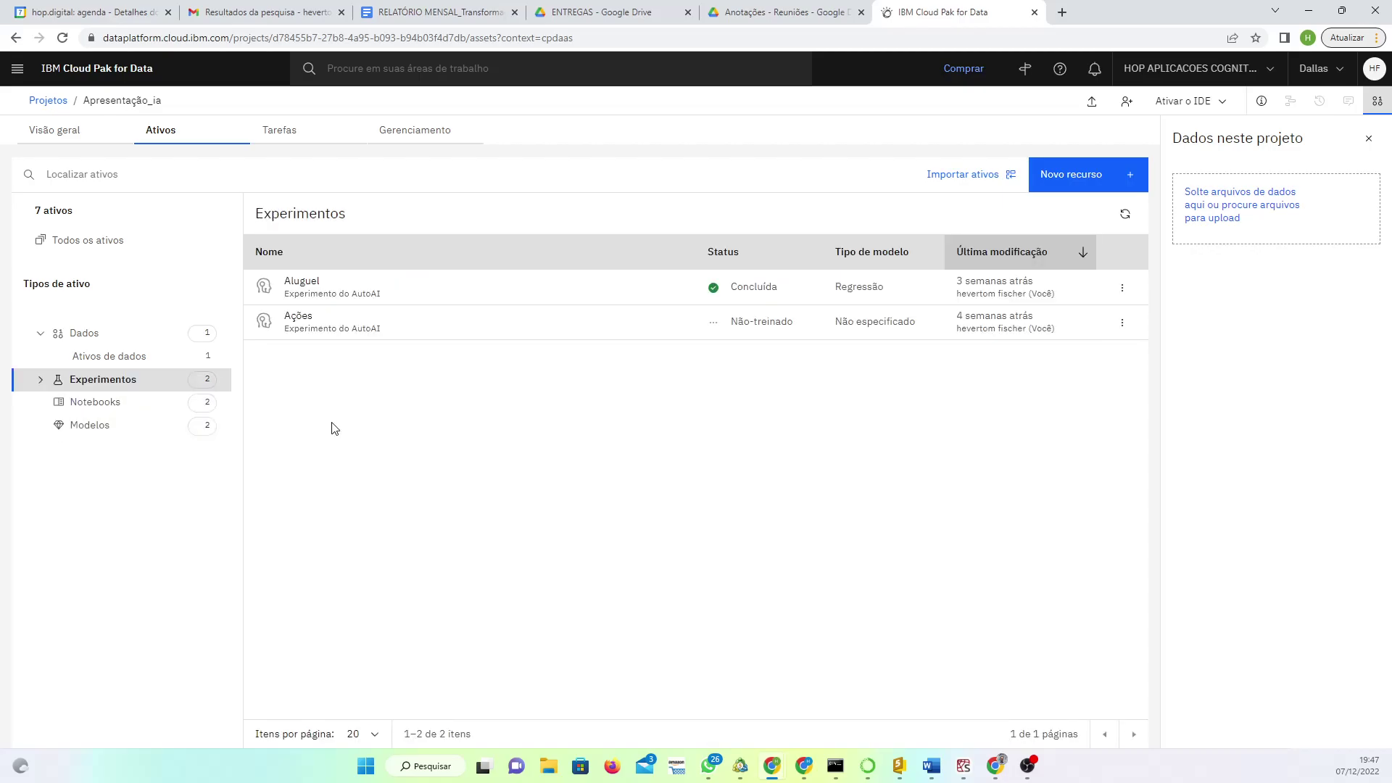
pyautogui.click(1124, 188)
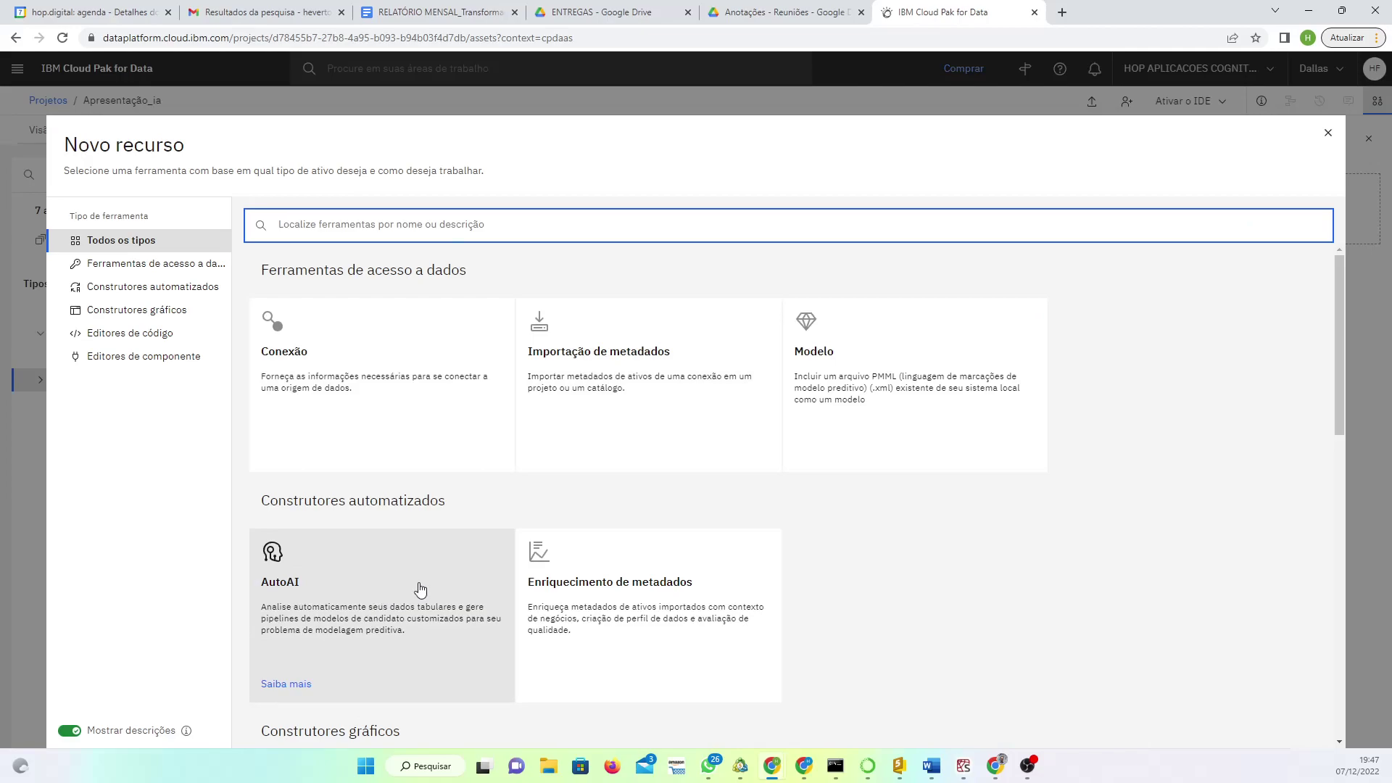
pyautogui.click(1326, 136)
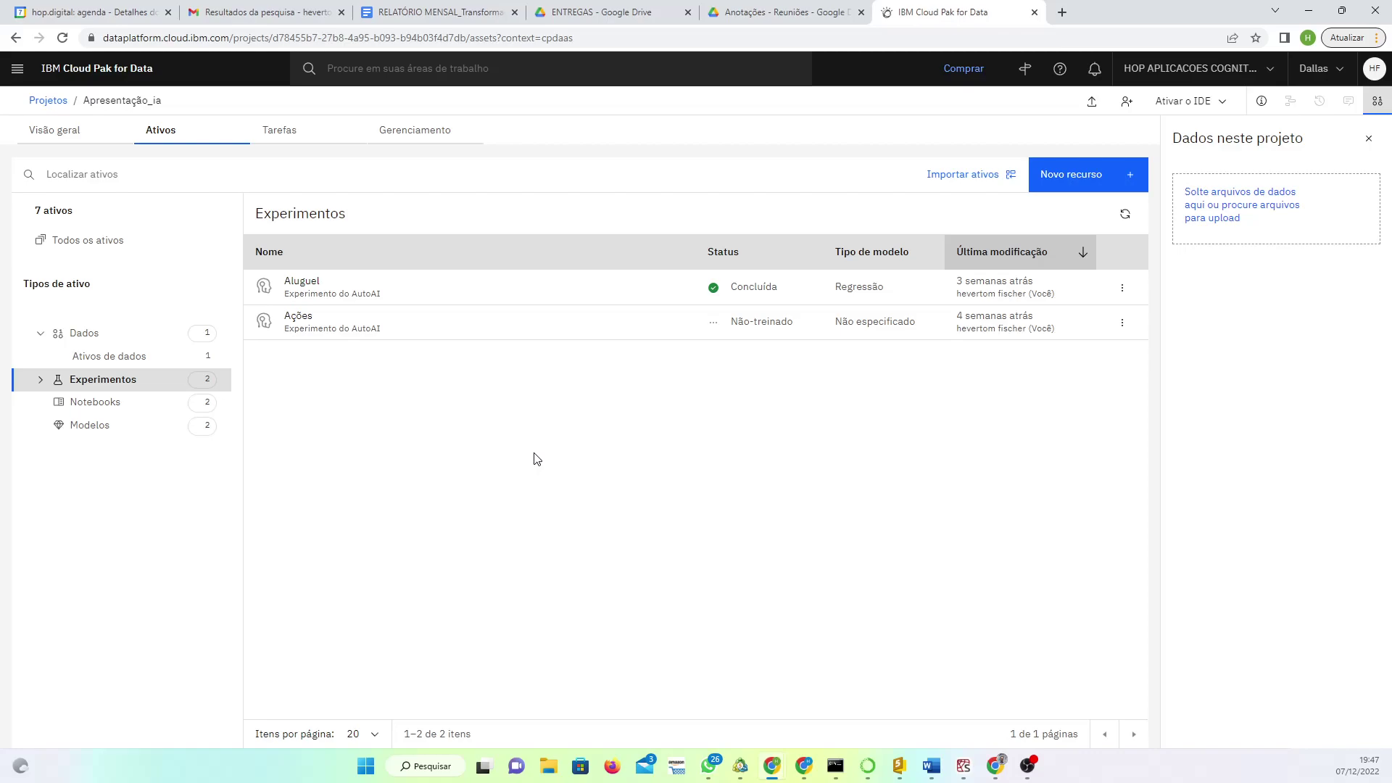
# - Open the Aluguel AutoAI experiment and examine its relationship map, individual pipelines and pipeline leaderboard
pyautogui.click(312, 288)
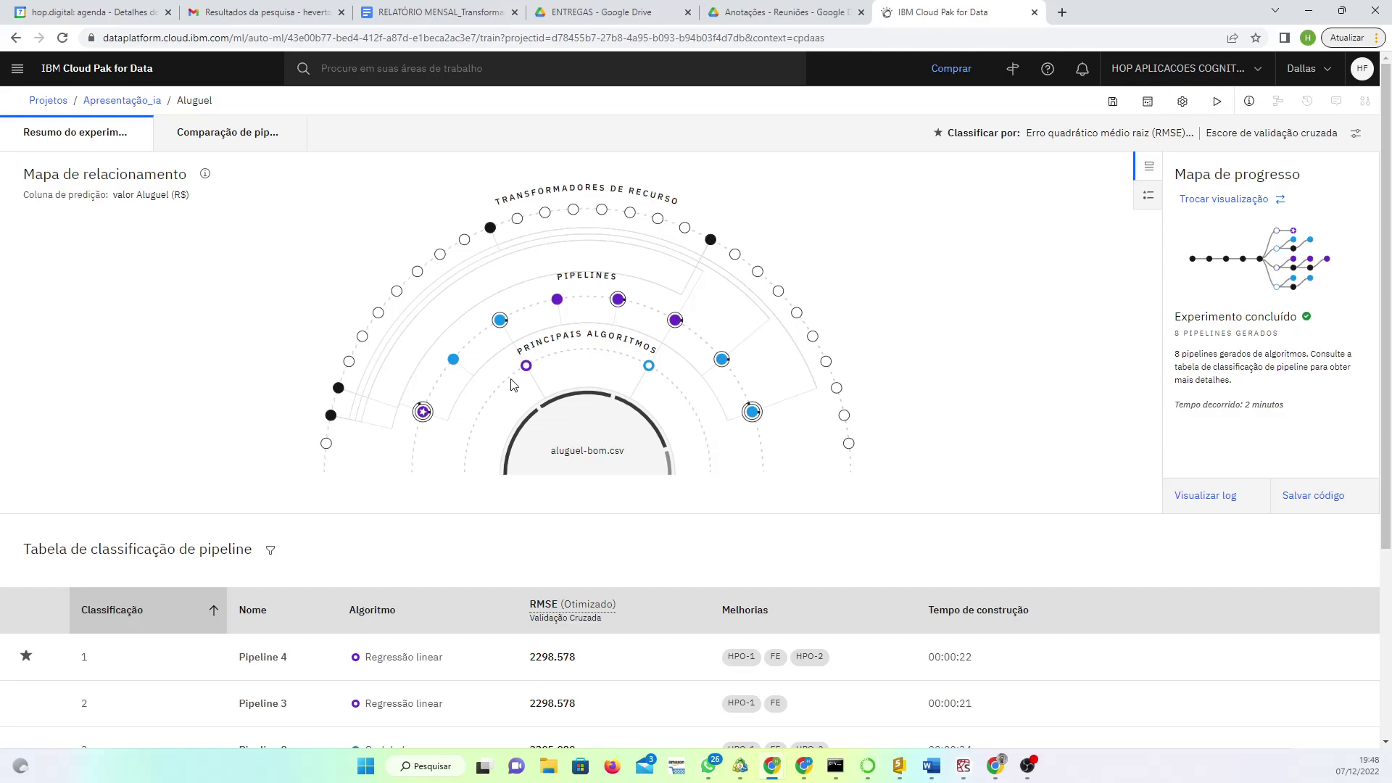
pyautogui.moveTo(561, 428)
pyautogui.scroll(-1, 841, 306)
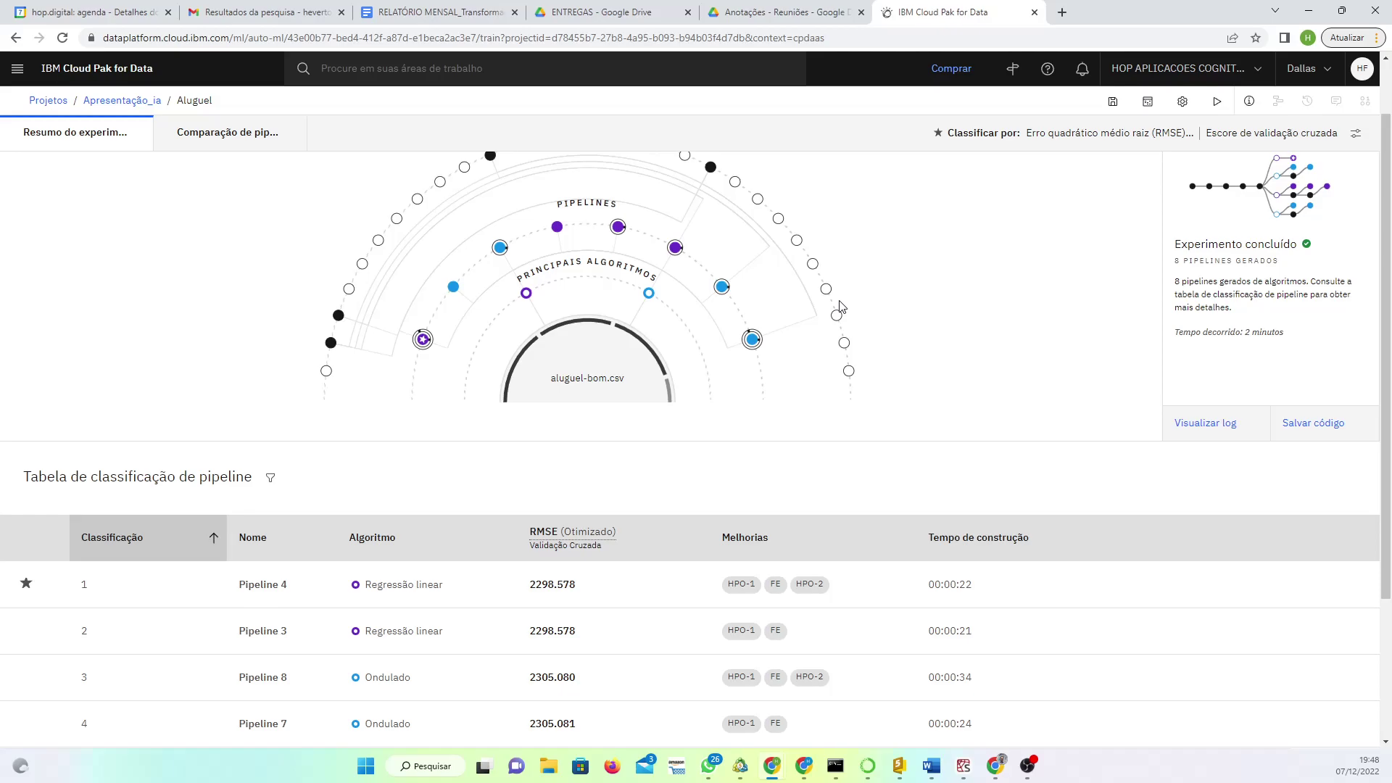
pyautogui.scroll(1, 891, 332)
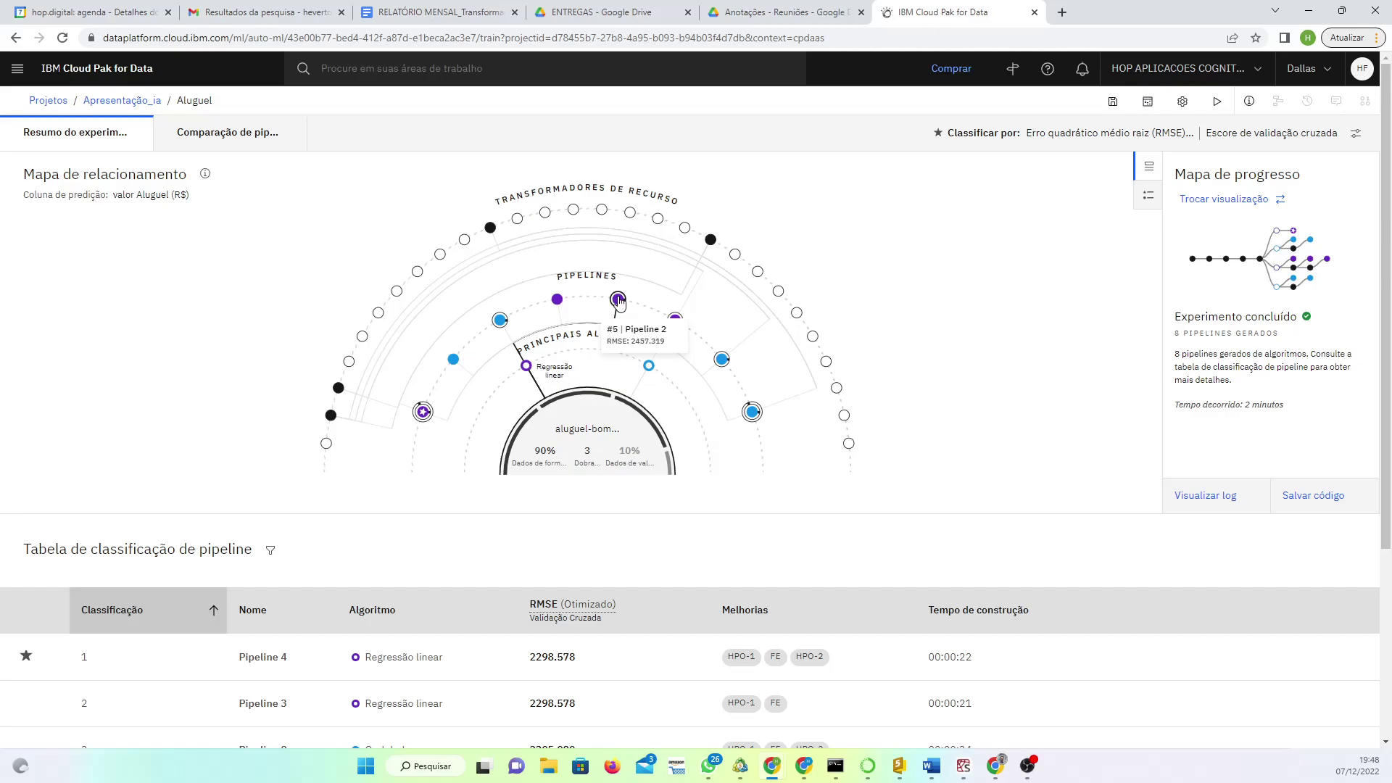
pyautogui.moveTo(561, 301)
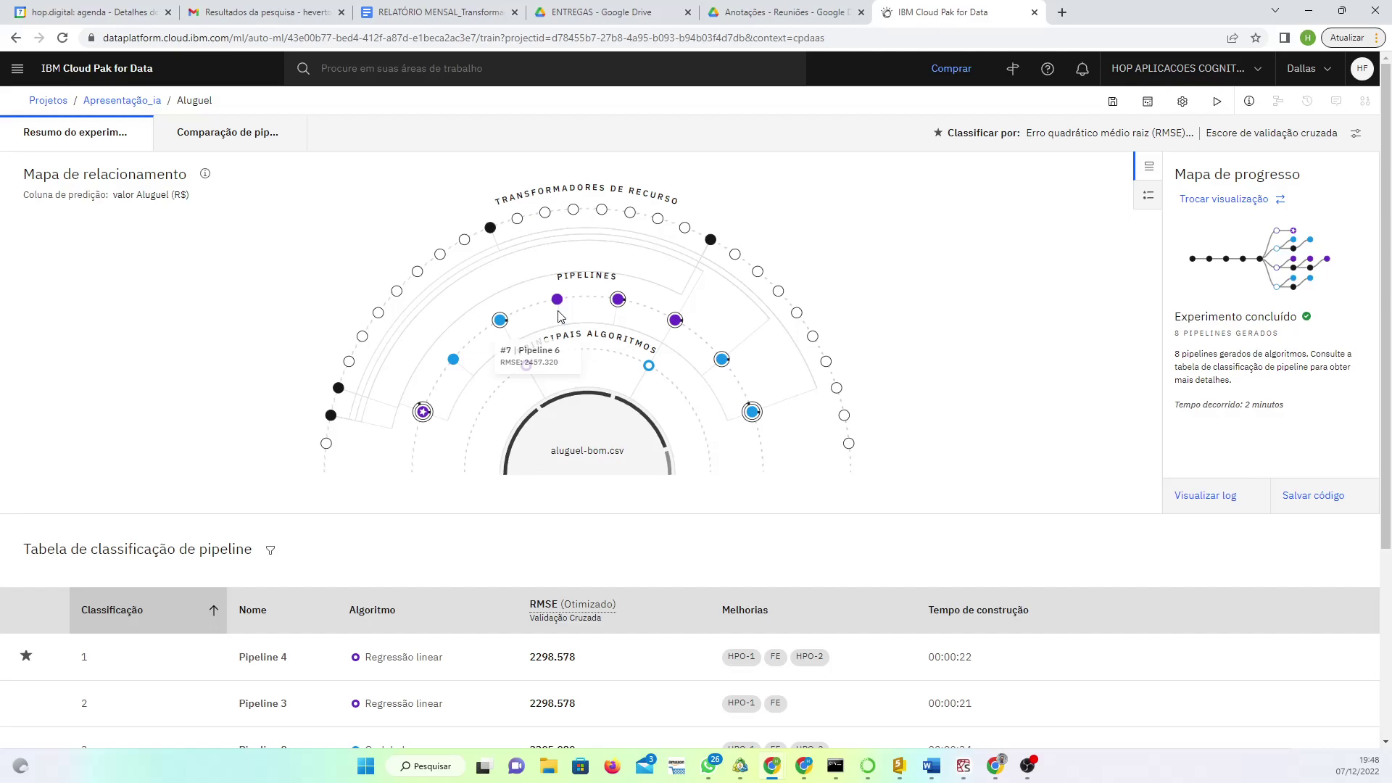
pyautogui.scroll(-4, 437, 497)
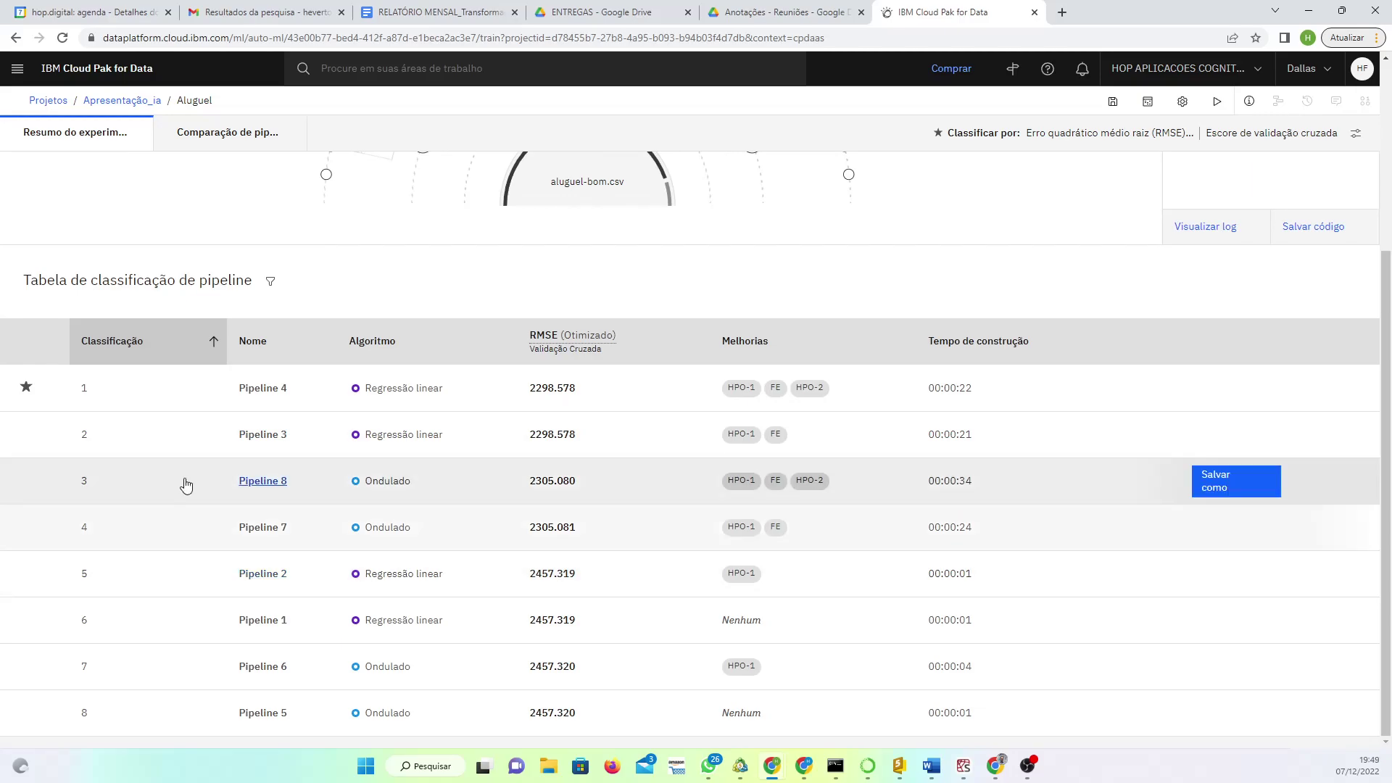
pyautogui.scroll(3, 917, 301)
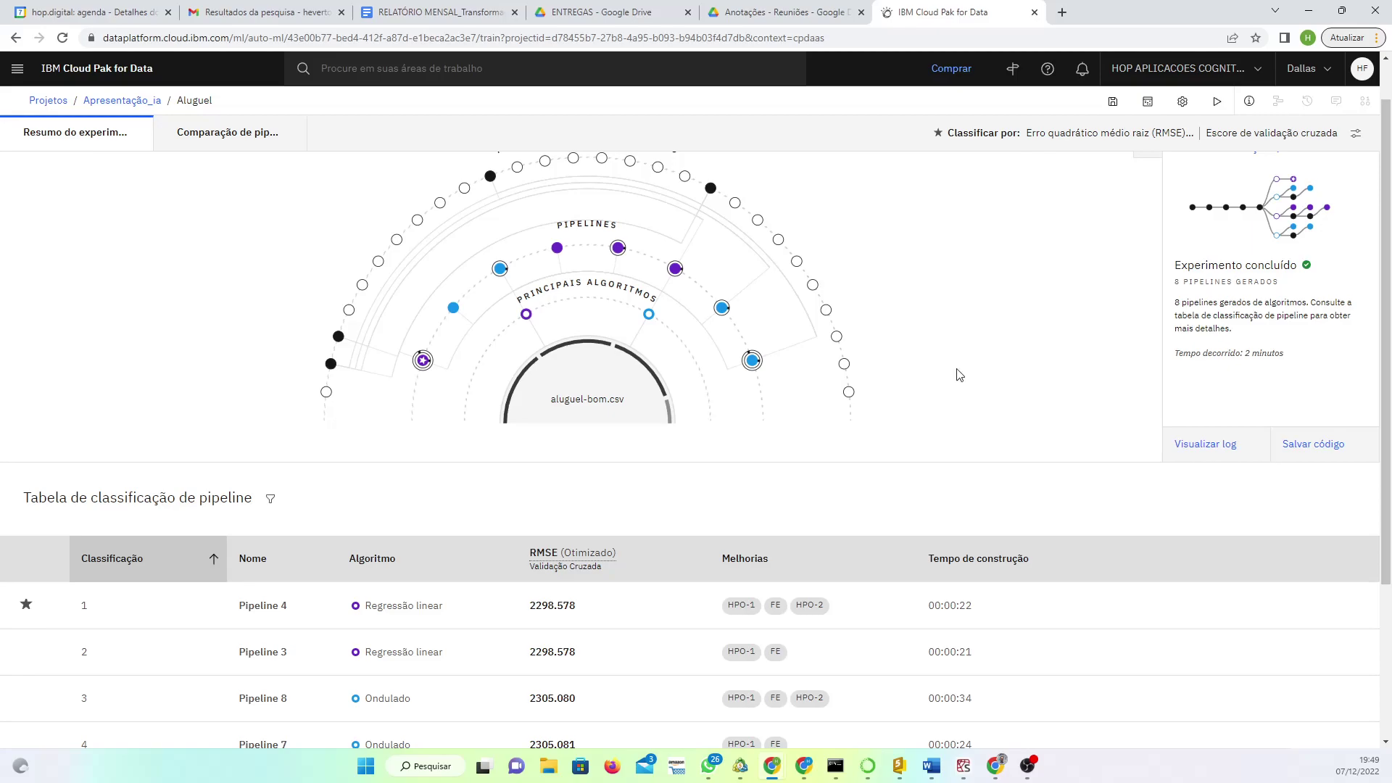
# - Open the details of Pipeline 4 from the leaderboard, examine its model evaluation measures and close them
pyautogui.scroll(-2, 253, 490)
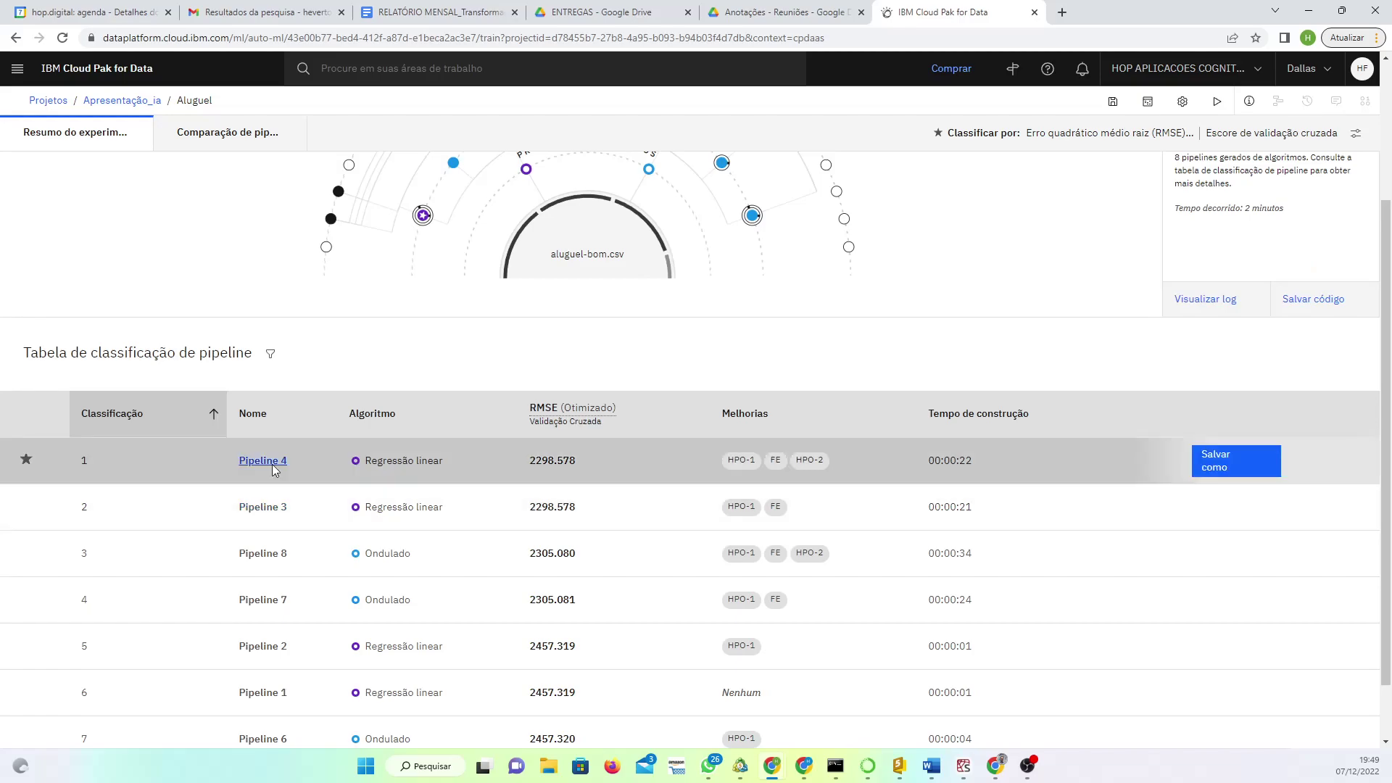
pyautogui.click(273, 466)
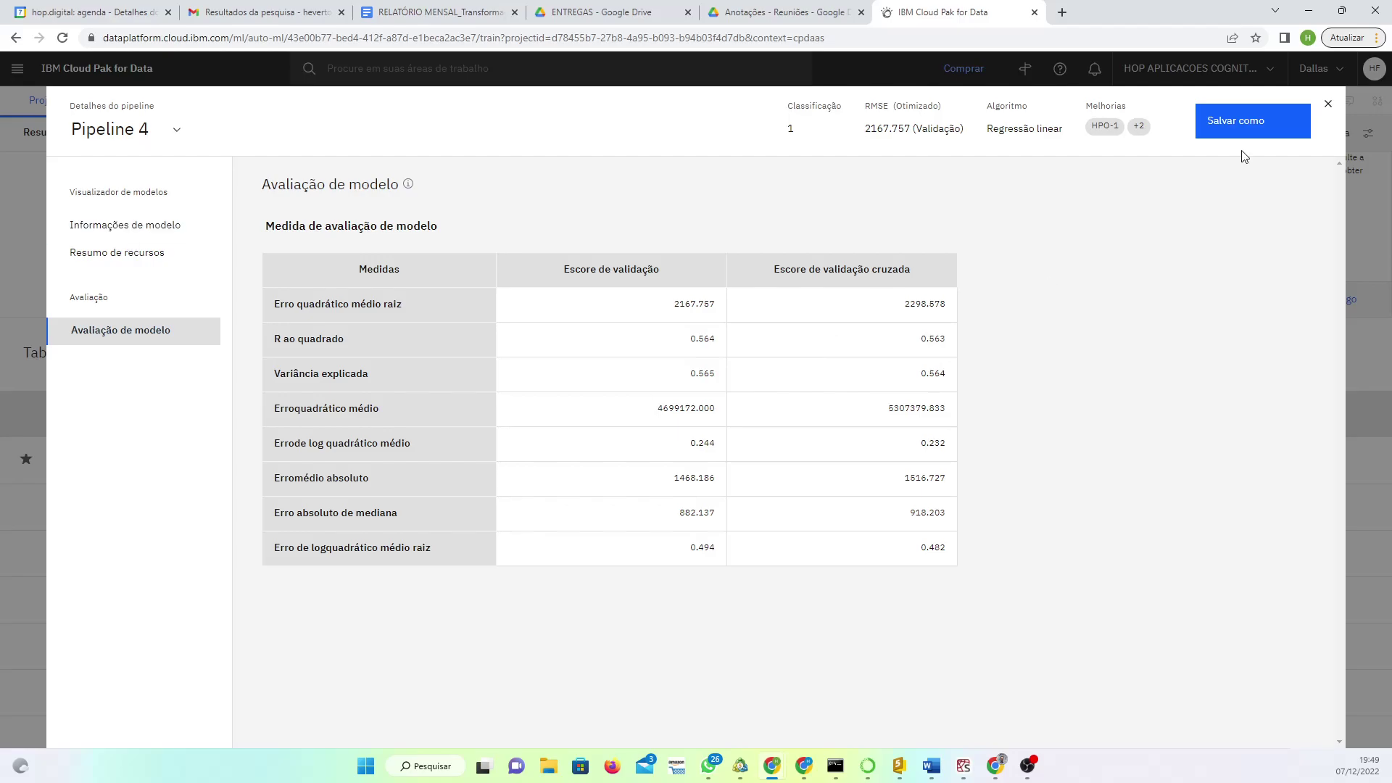
pyautogui.press('Escape')
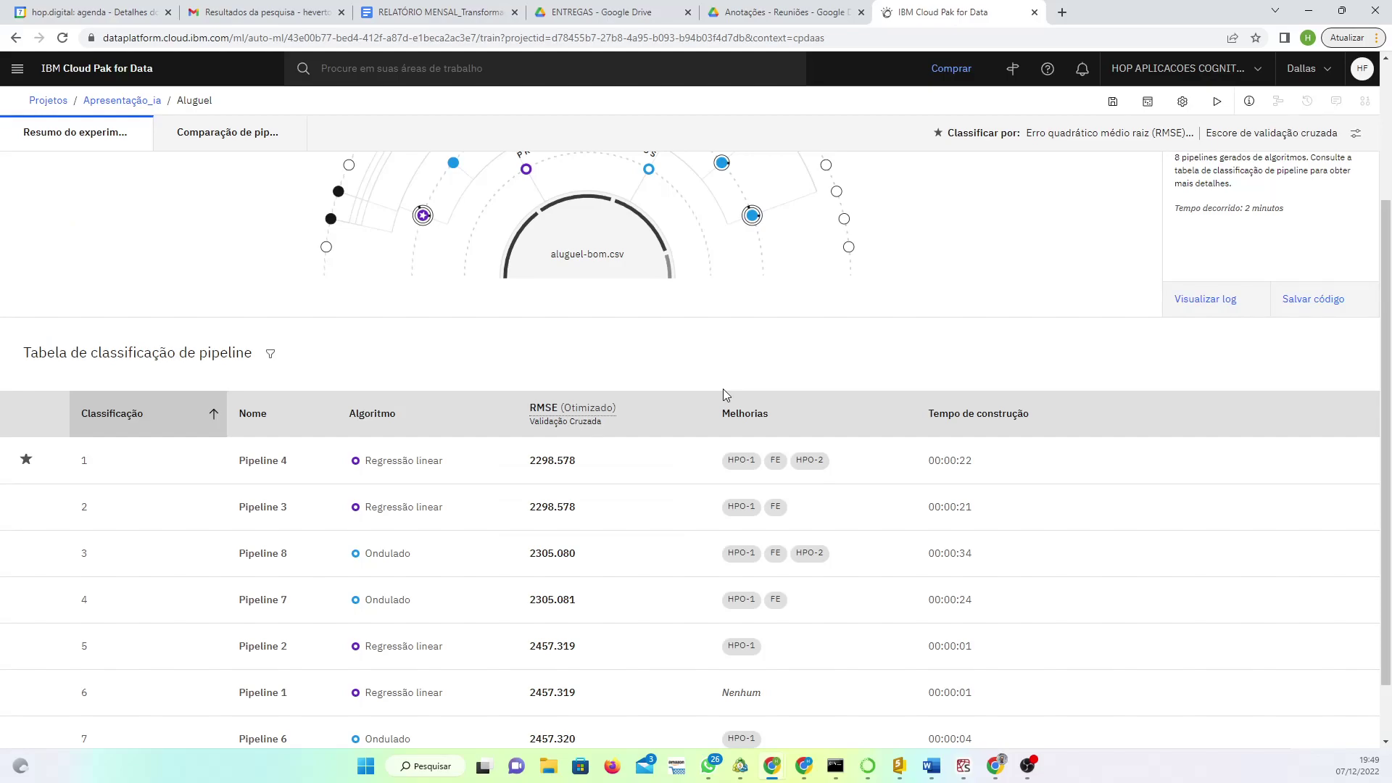
pyautogui.scroll(3, 109, 120)
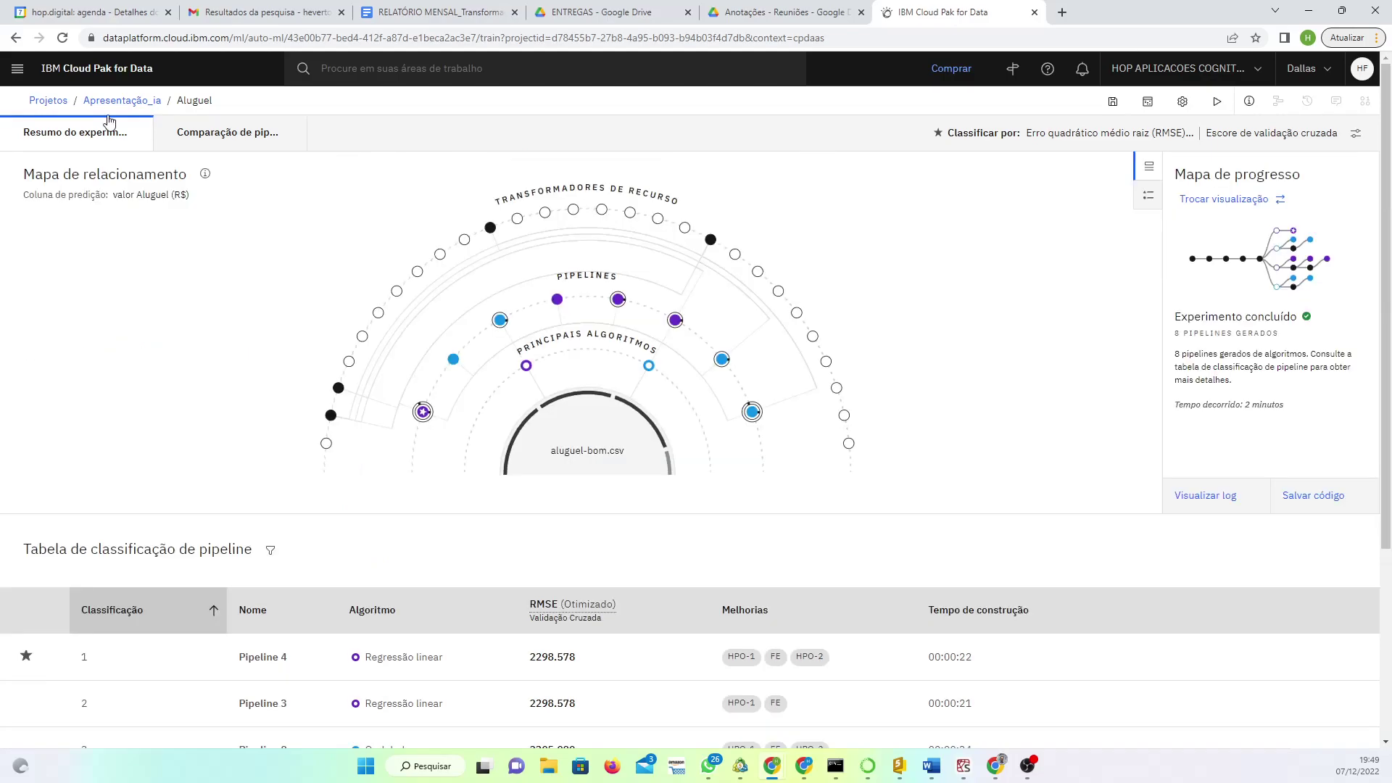
# - Leave the experiment, go to the deployments and open the Teste_Aluguel deployment in the Demo_Aluguel space
pyautogui.click(121, 102)
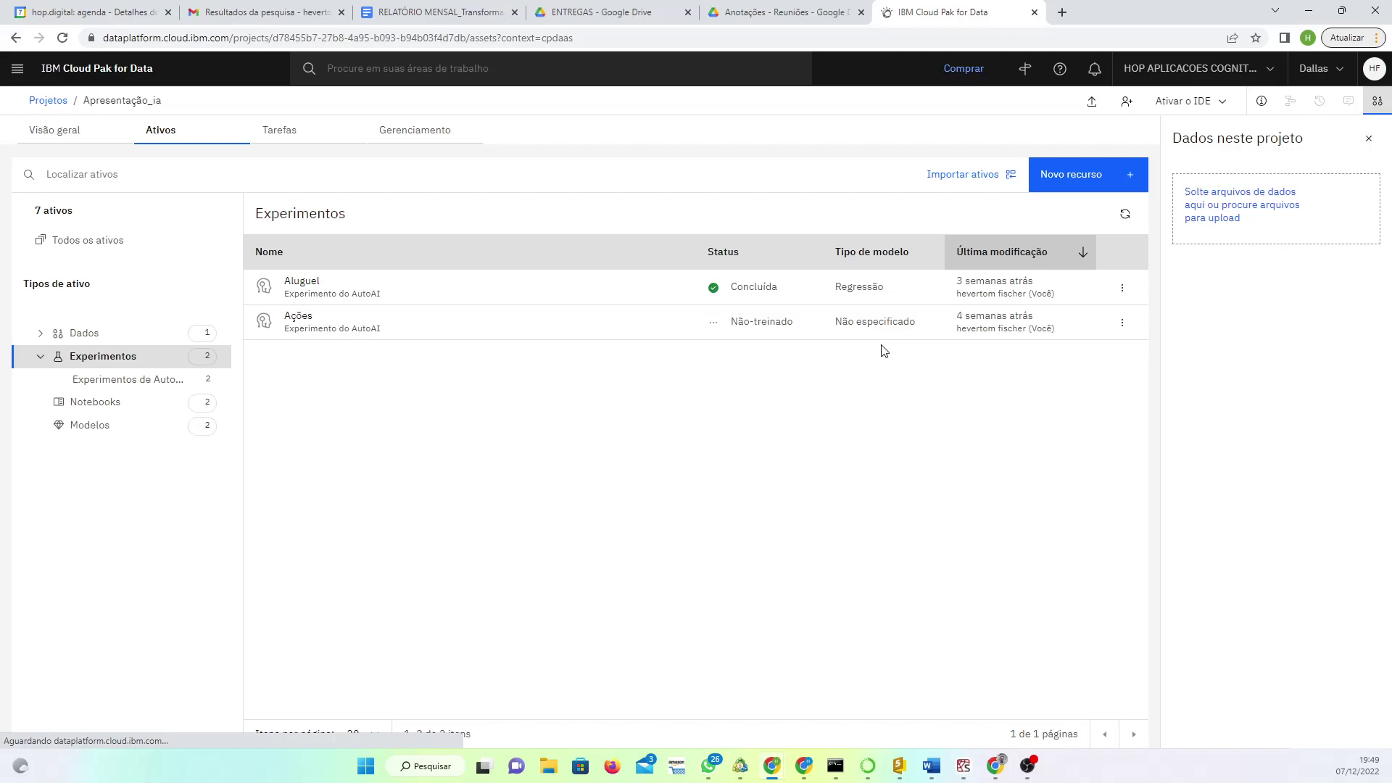
pyautogui.click(18, 69)
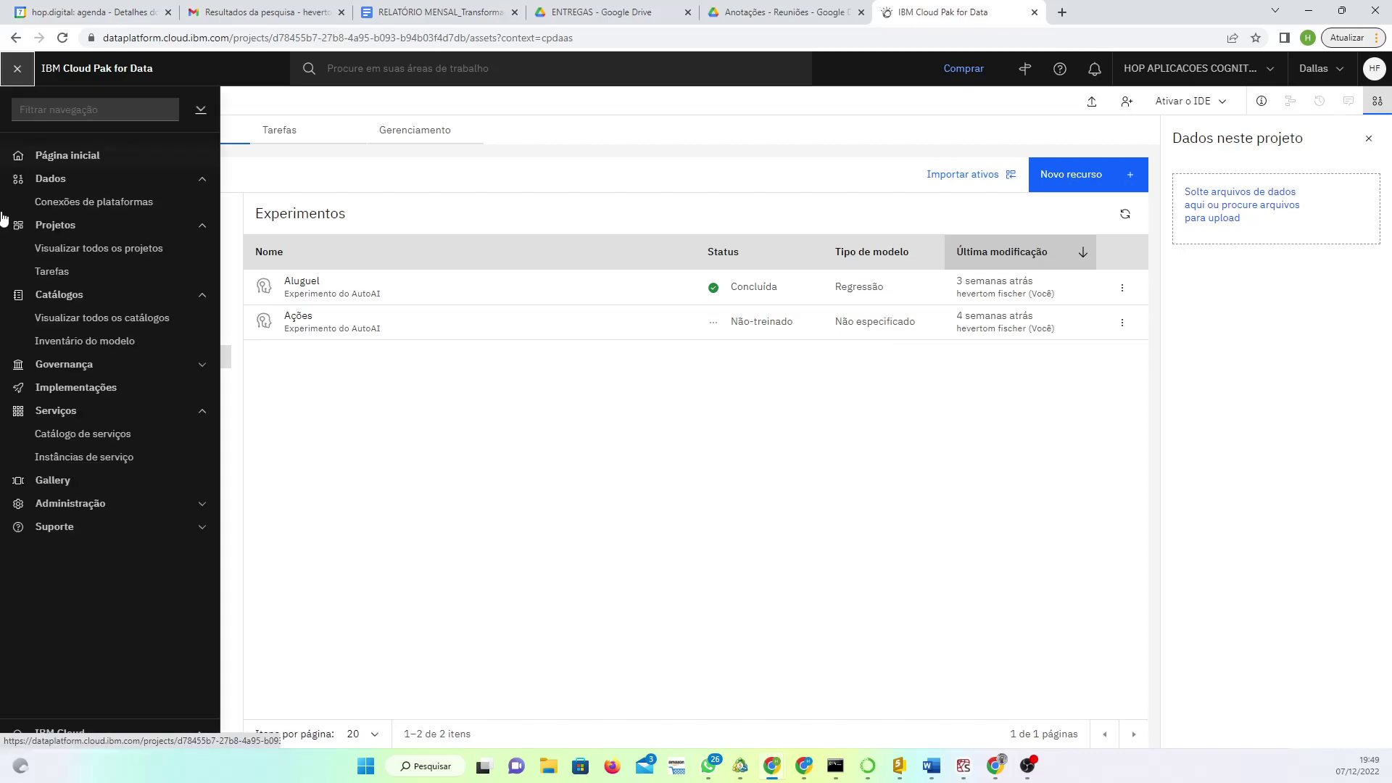
pyautogui.click(58, 397)
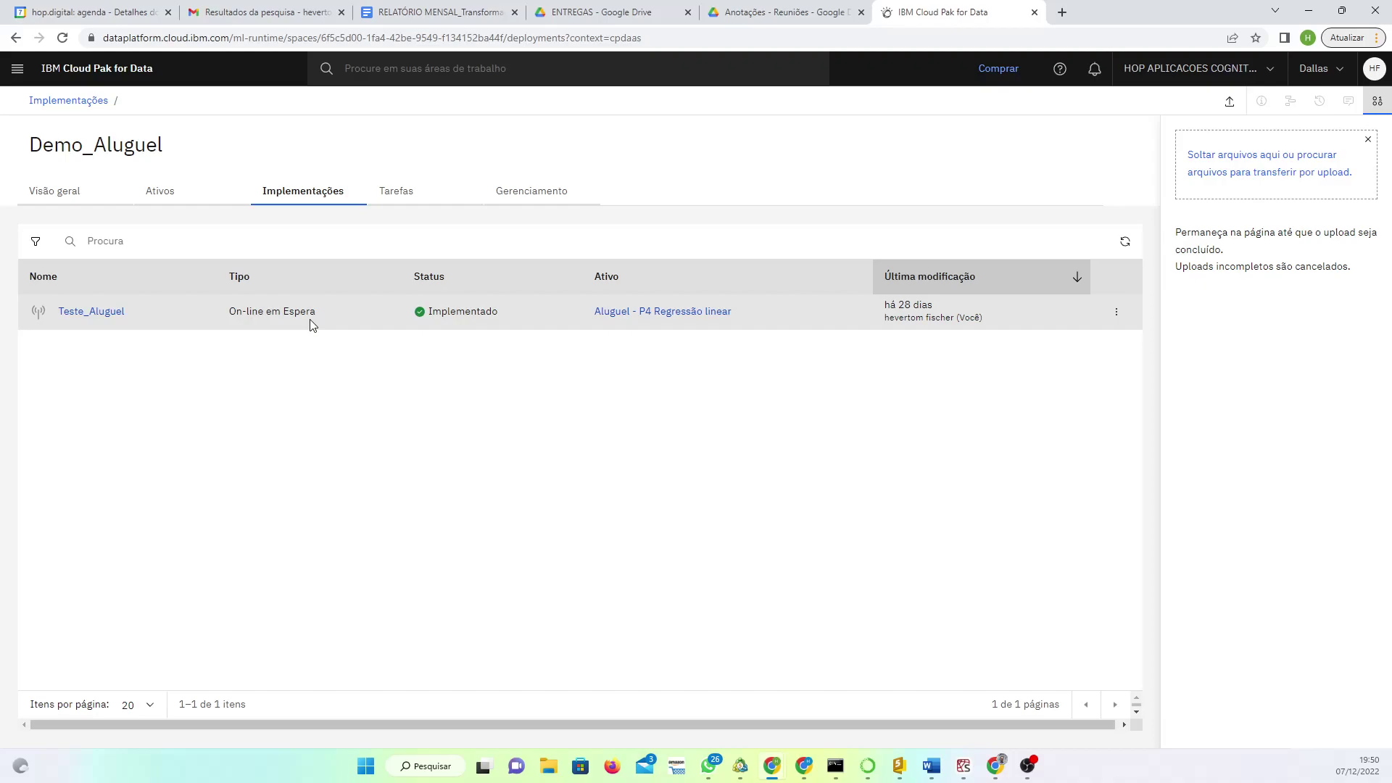
pyautogui.click(111, 316)
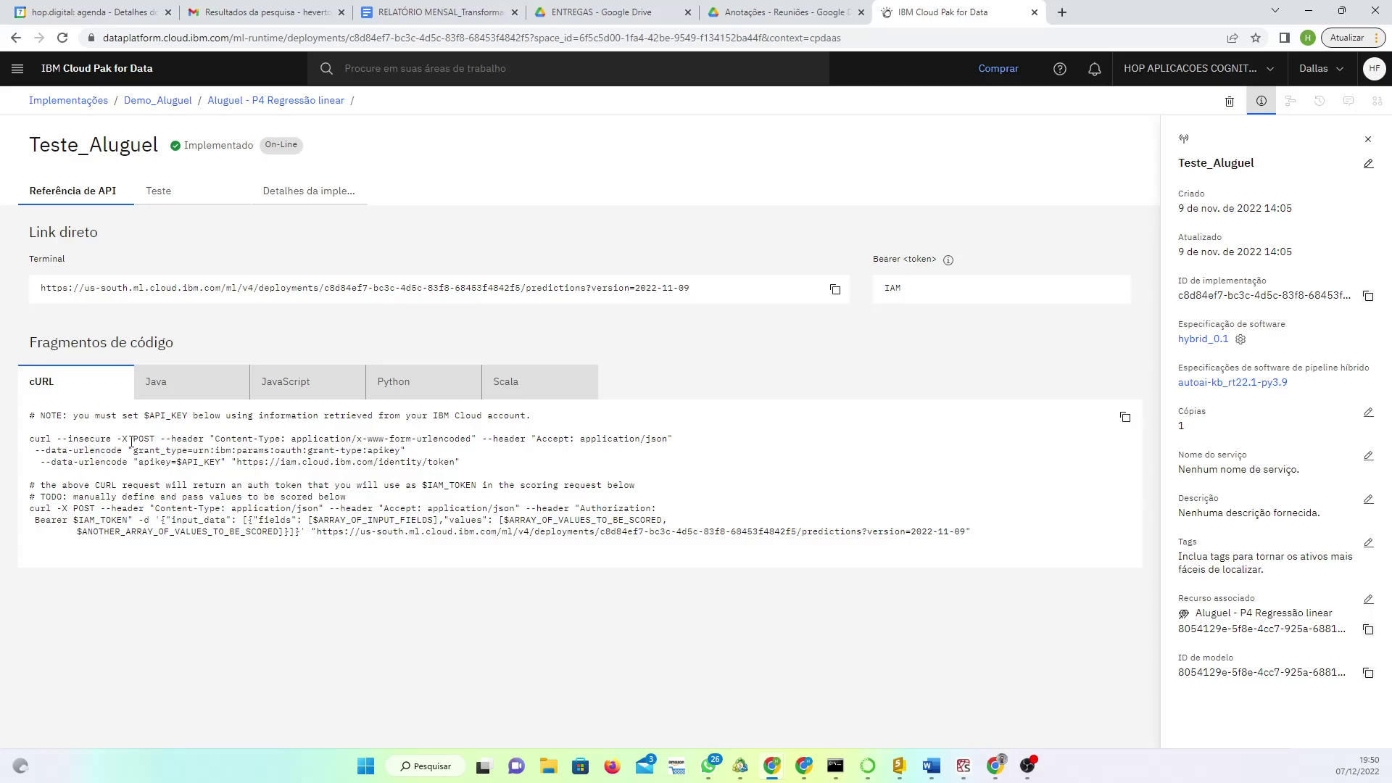
# - Examine the deployment's Java, JavaScript, Python and Scala code snippets, and open its test data entry form
pyautogui.click(190, 382)
pyautogui.click(319, 402)
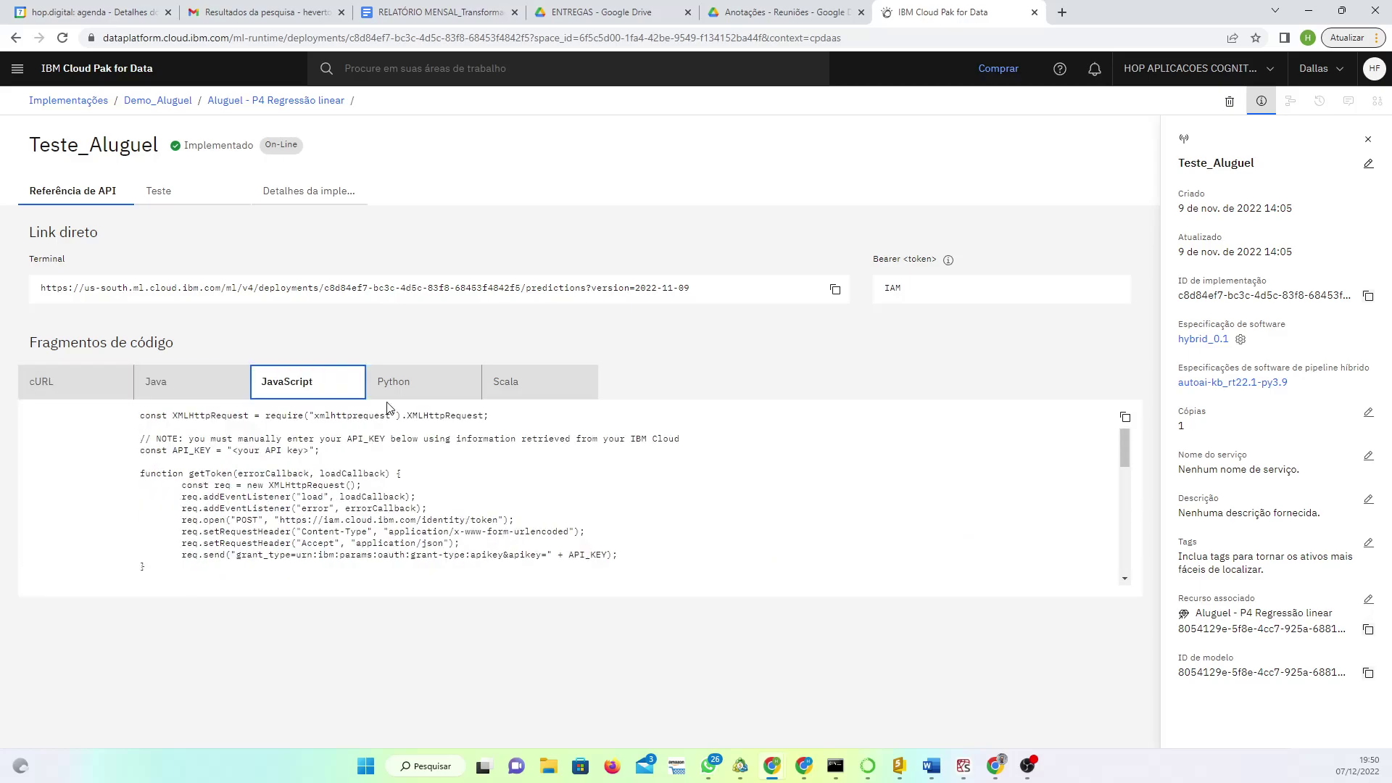
pyautogui.click(435, 390)
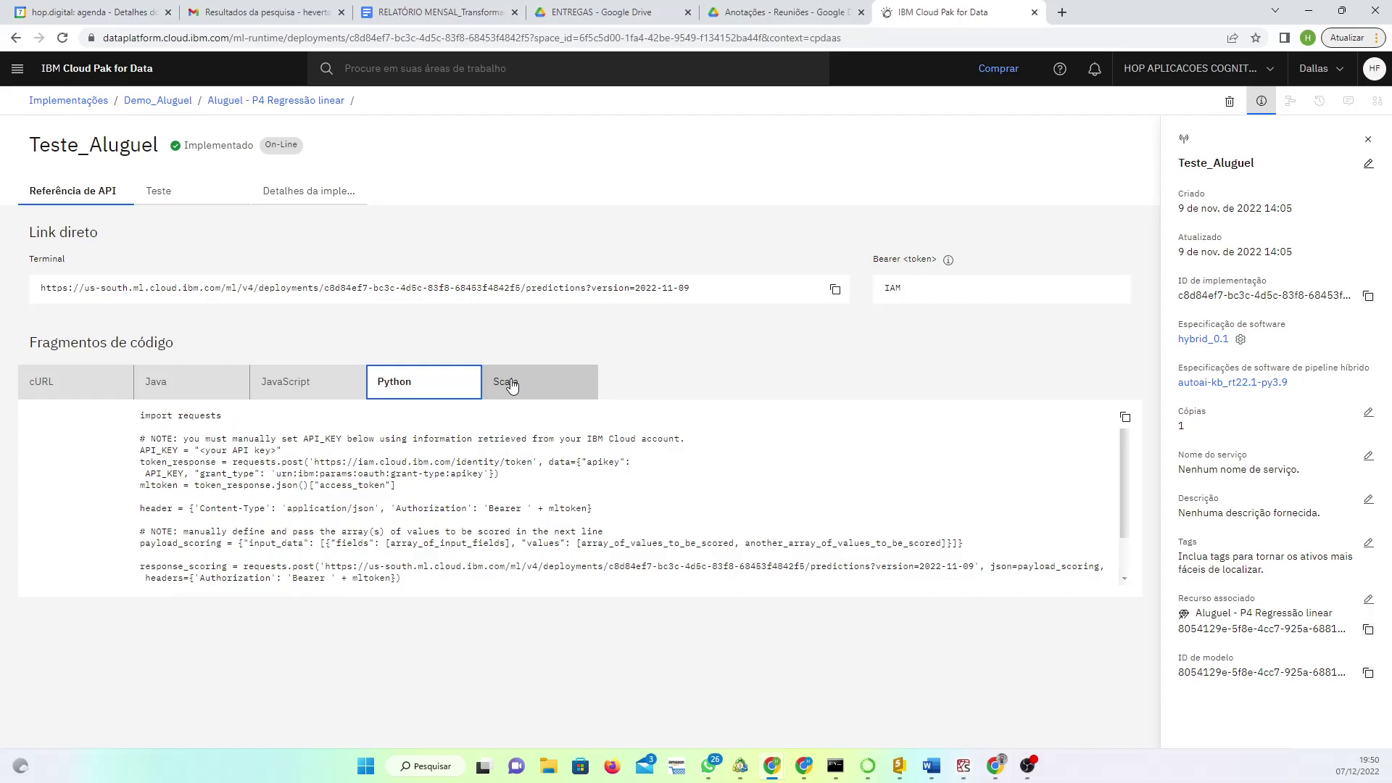
pyautogui.click(511, 386)
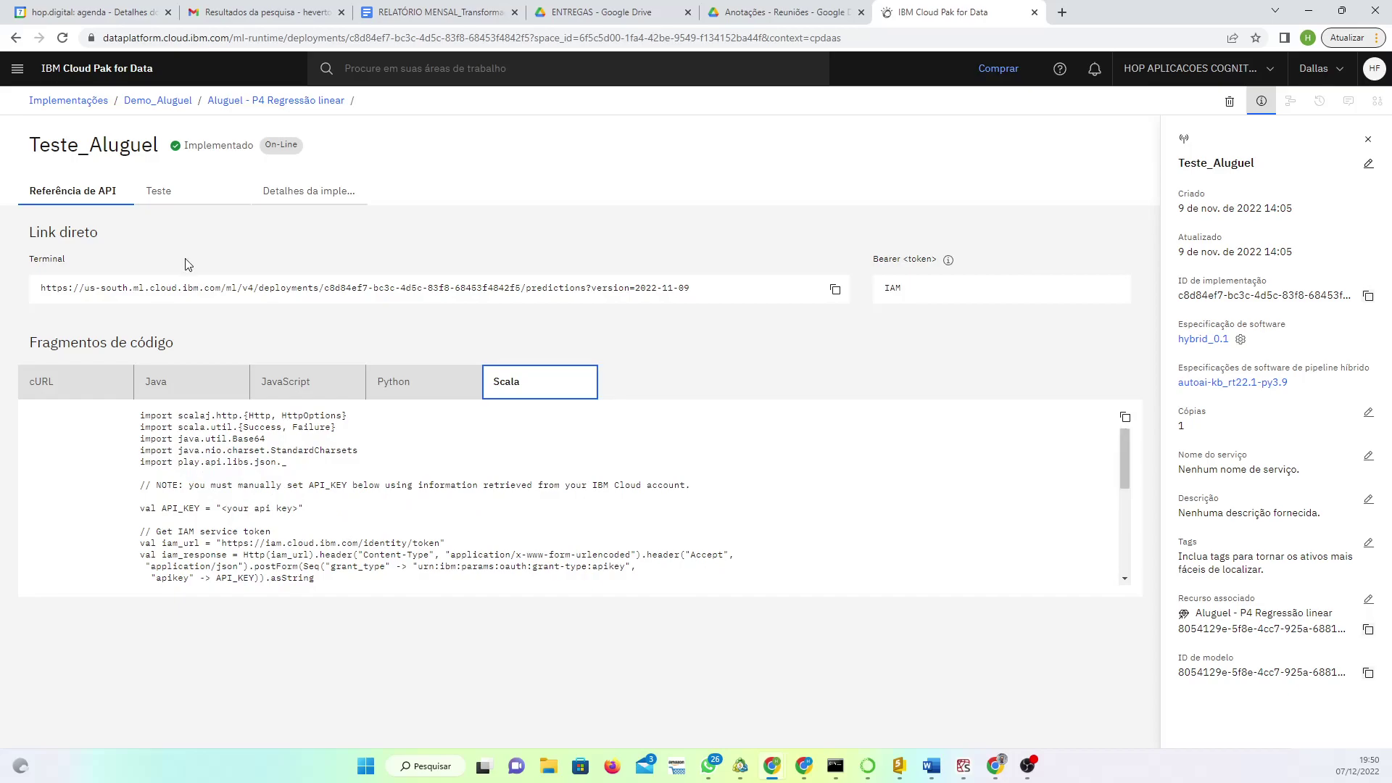
pyautogui.click(166, 196)
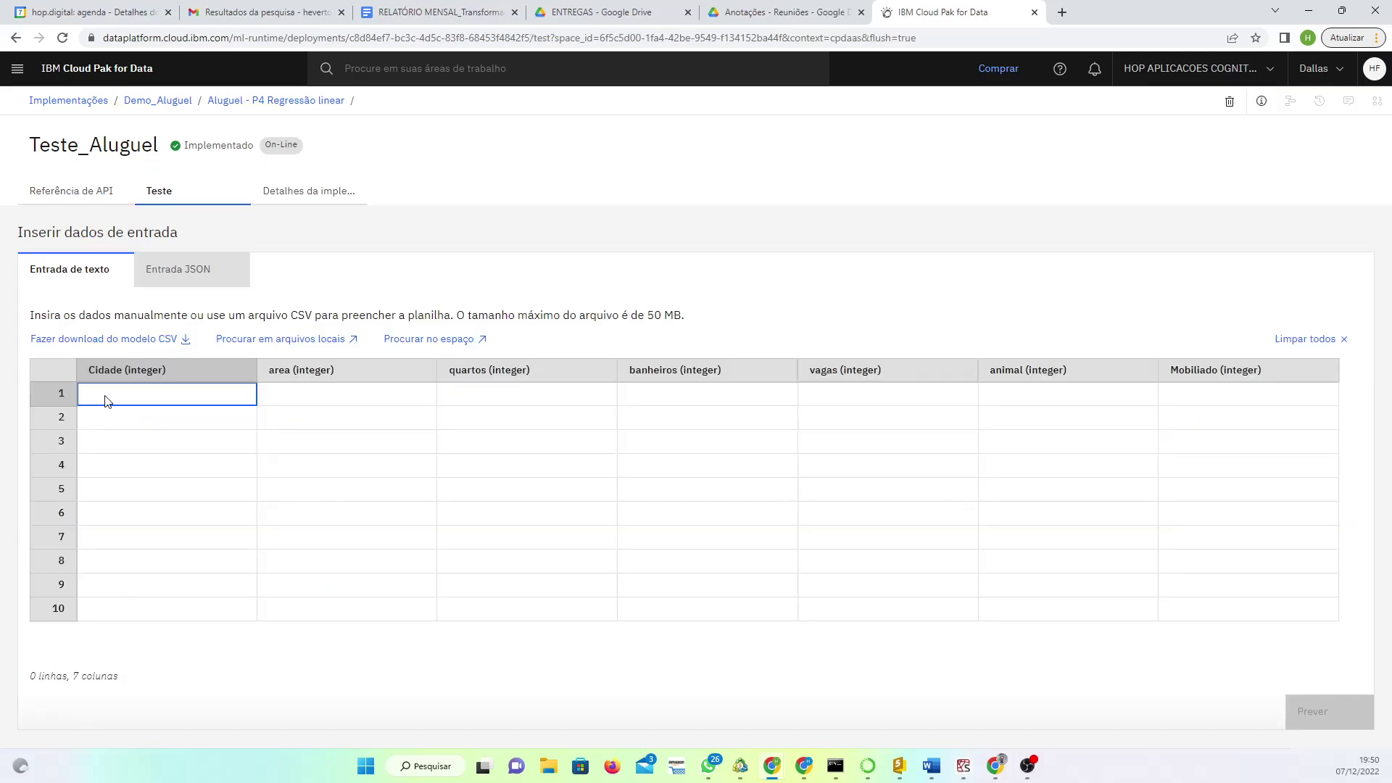
# - In the test data, set Cidade to 0 for row 1 and 1 for row 2, with area 145 in both rows
pyautogui.write('0')
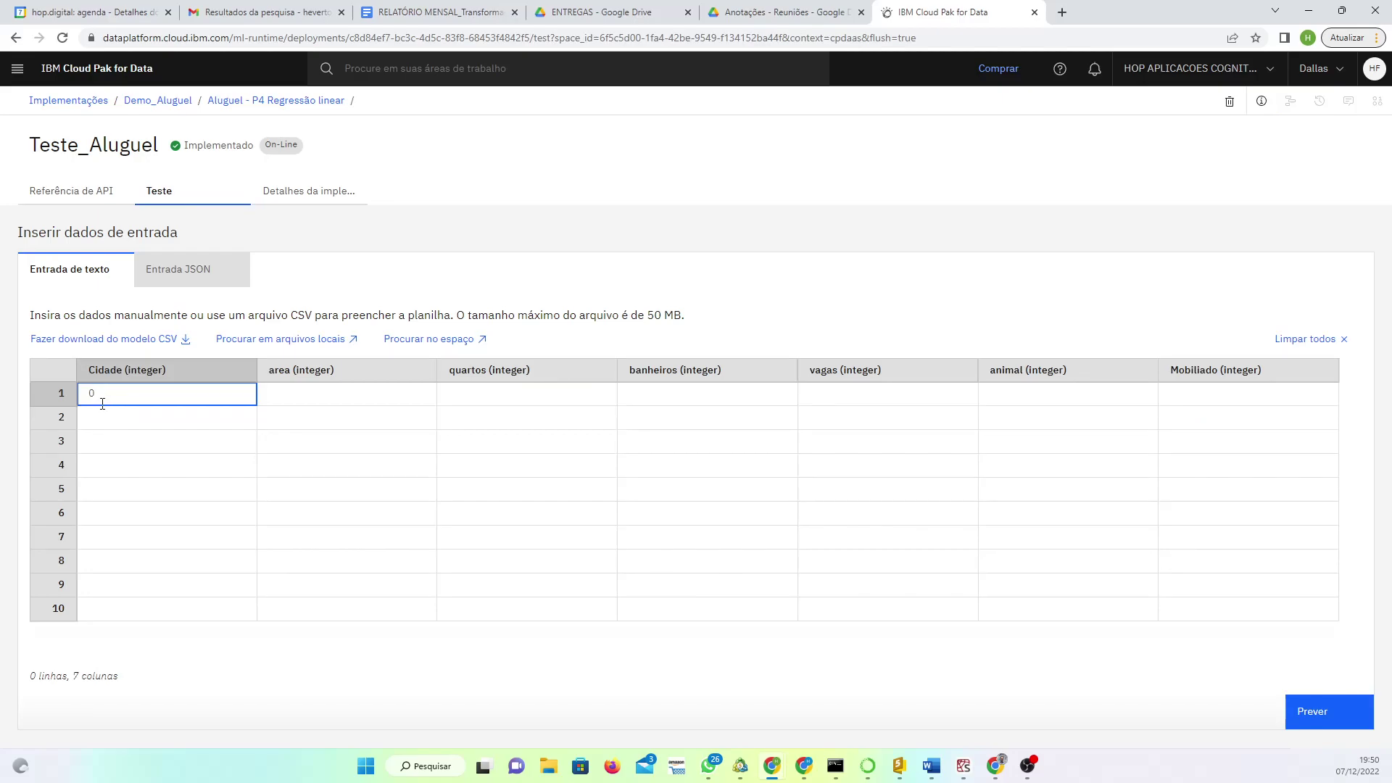
pyautogui.click(107, 419)
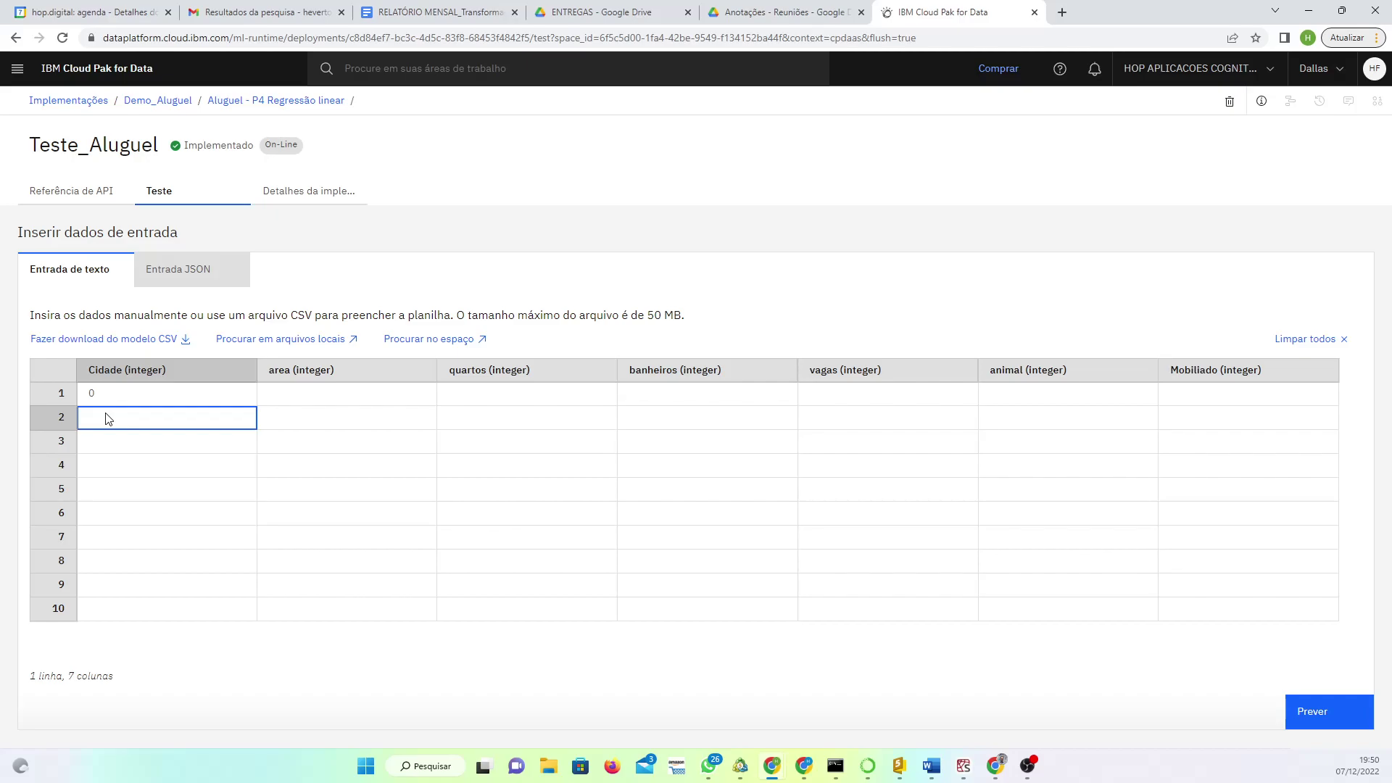
pyautogui.write('1')
pyautogui.click(323, 403)
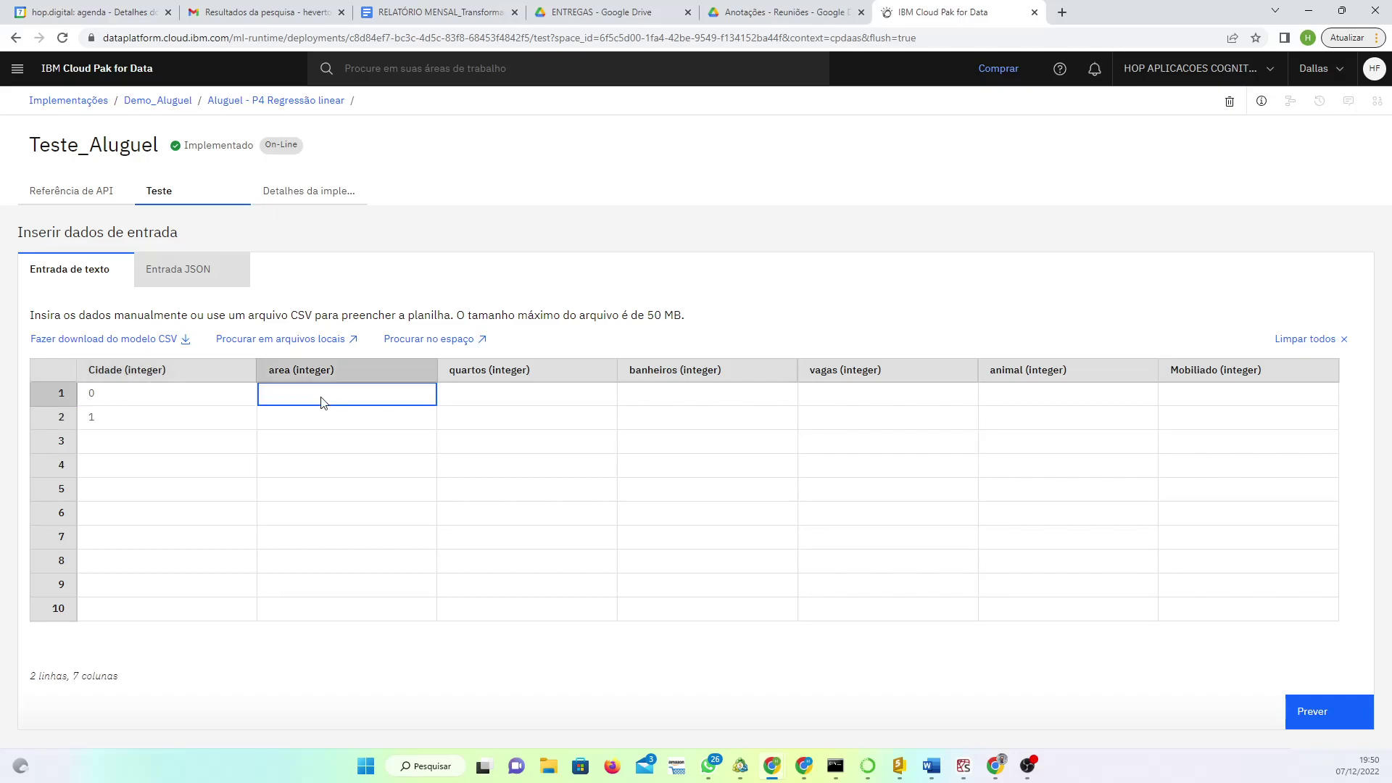
pyautogui.write('145')
pyautogui.click(330, 417)
pyautogui.write('145')
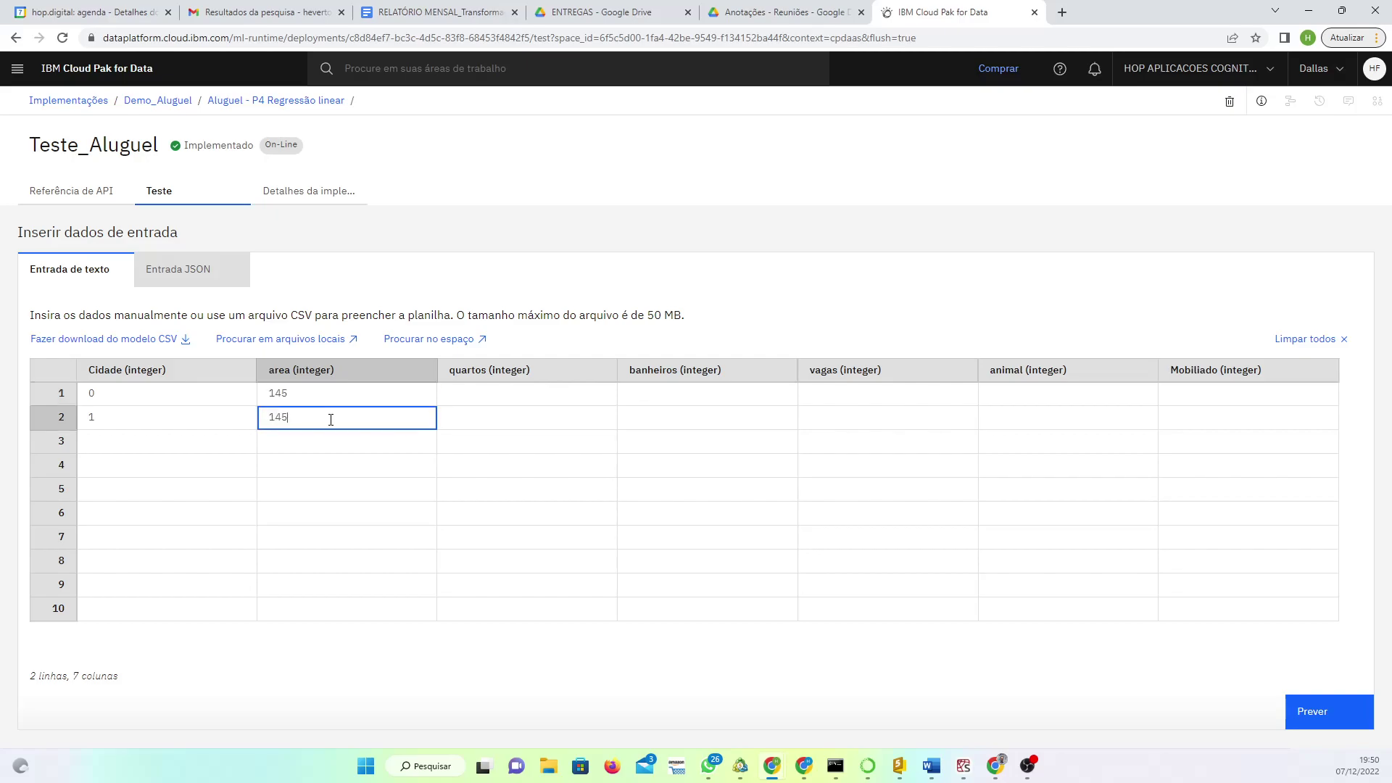
# - Fill both test rows with 4 for quartos and 3 for banheiros
pyautogui.press('Tab')
pyautogui.moveTo(452, 390); pyautogui.dragTo(507, 414)
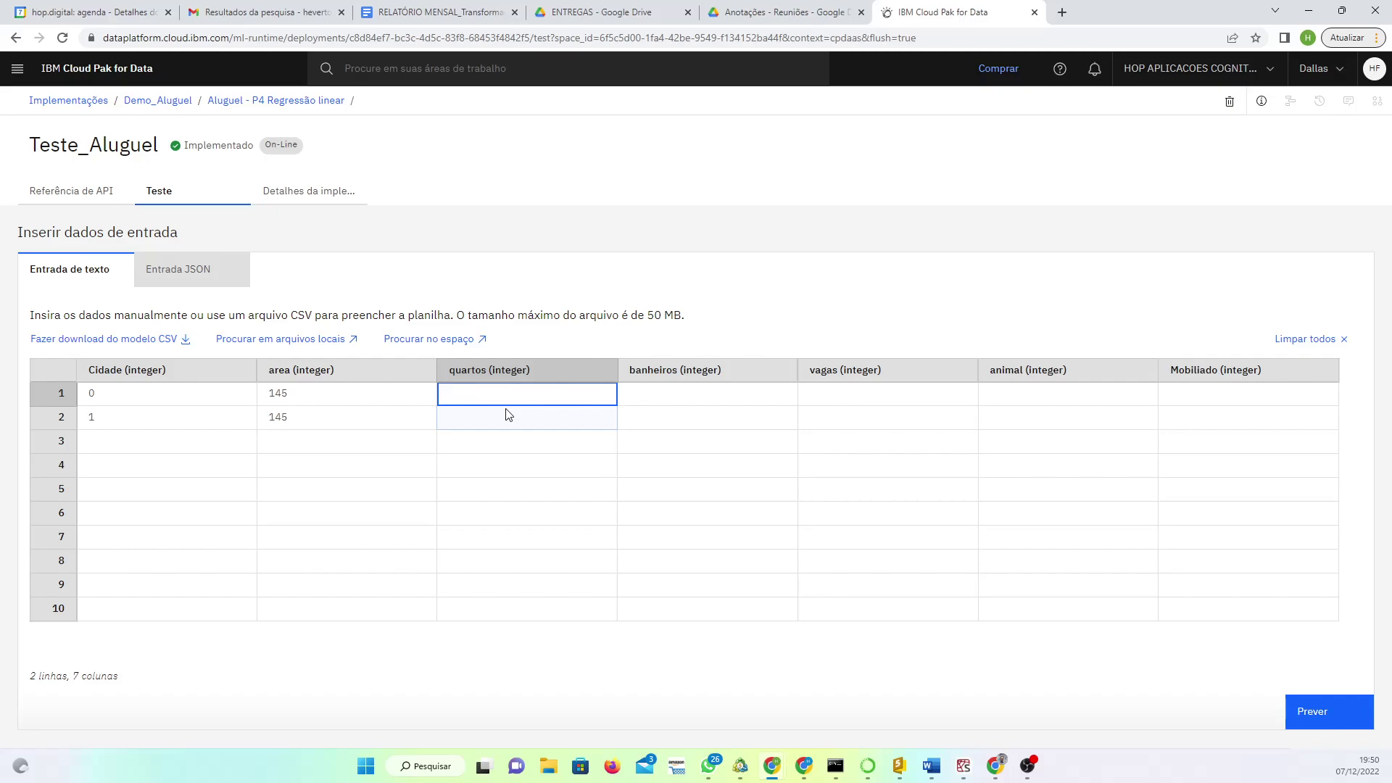
pyautogui.write('4')
pyautogui.press('Return')
pyautogui.write('4')
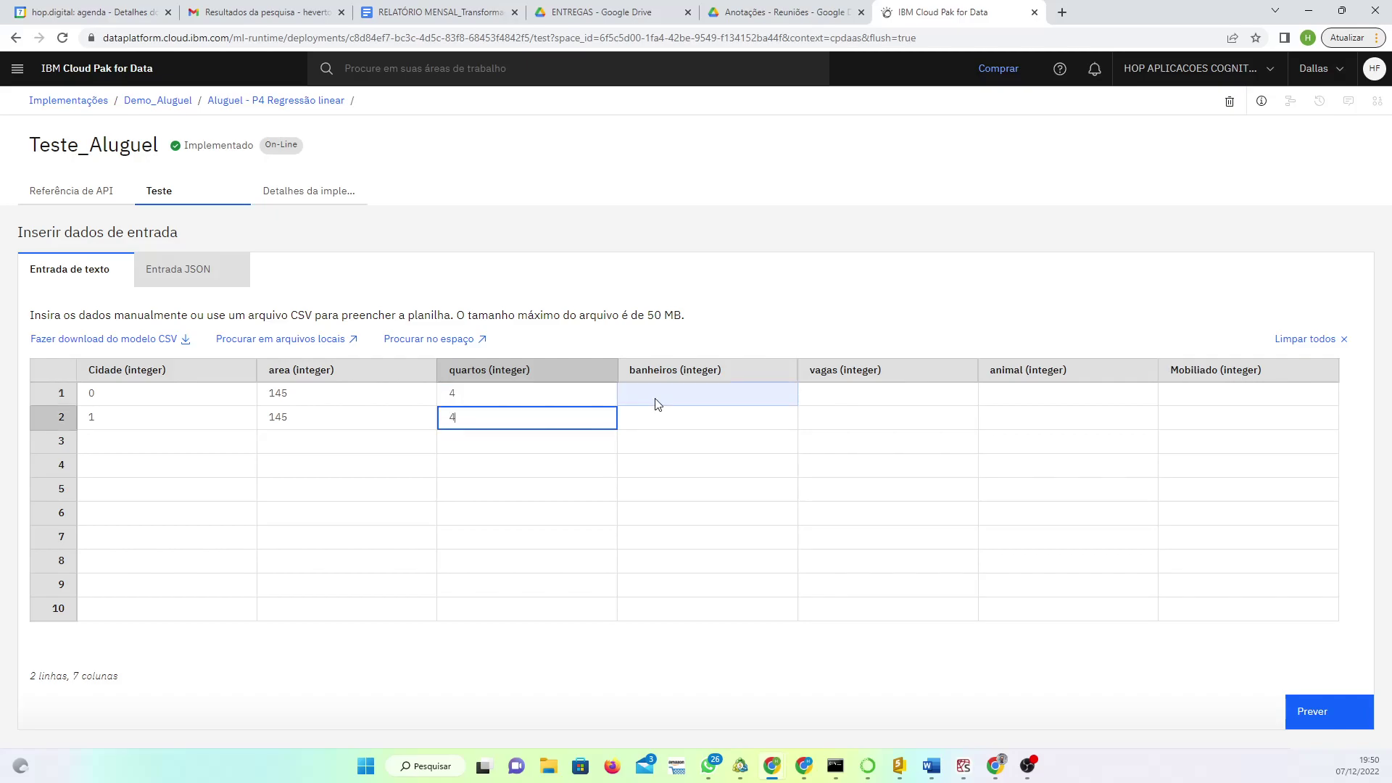
pyautogui.click(658, 402)
pyautogui.write('3')
pyautogui.press('Return')
pyautogui.write('2')
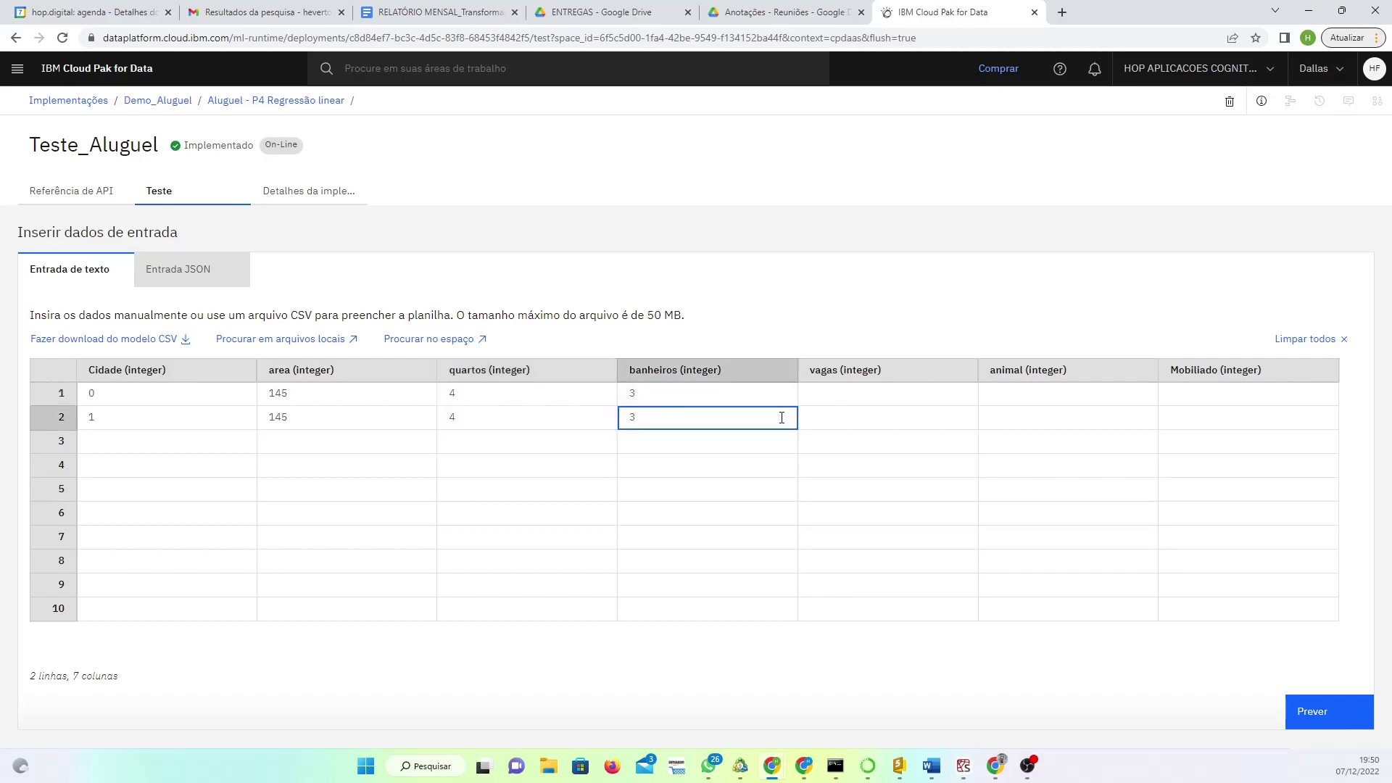
# - Complete both test rows with 2 for vagas, 0 for animal and 1 for Mobiliado
pyautogui.moveTo(823, 393); pyautogui.dragTo(832, 418)
pyautogui.write('2')
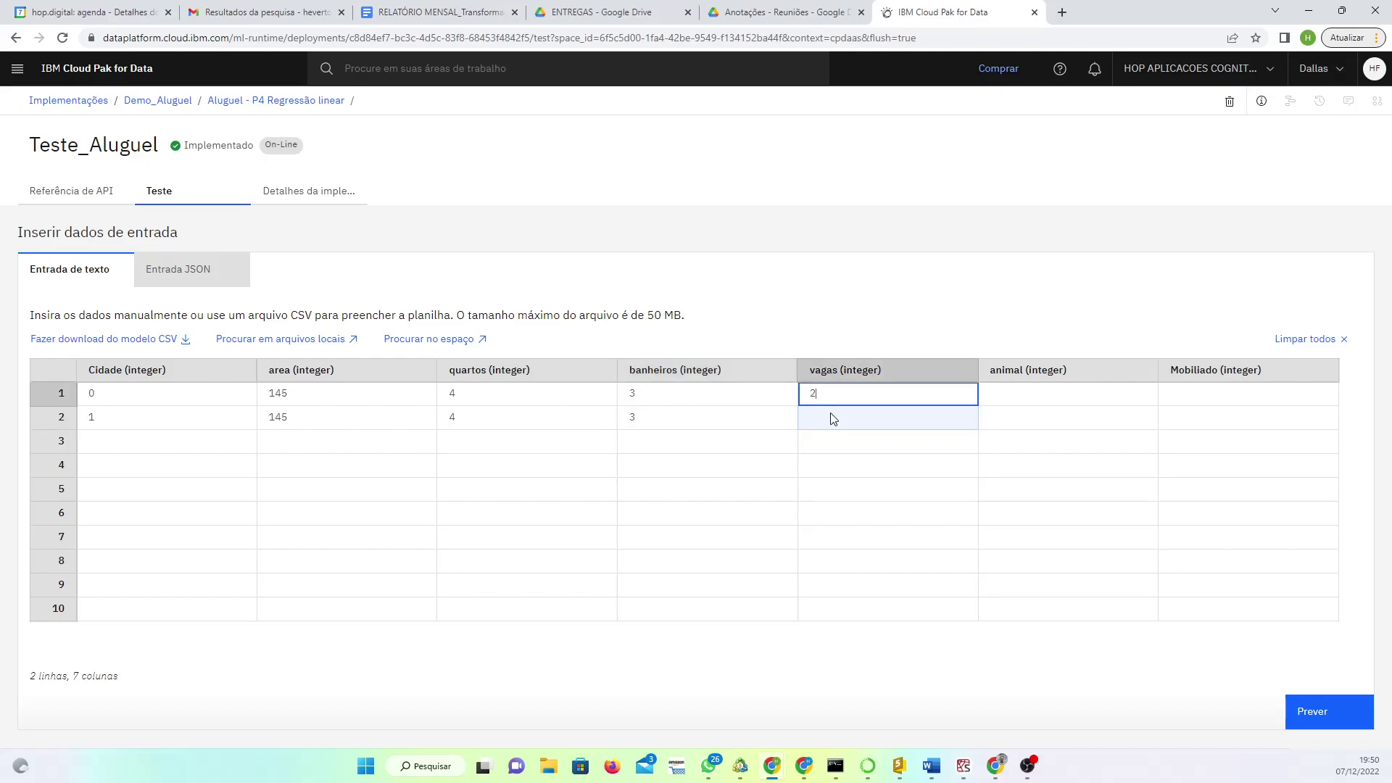
pyautogui.press('Return')
pyautogui.write('2')
pyautogui.click(1033, 395)
pyautogui.write('0')
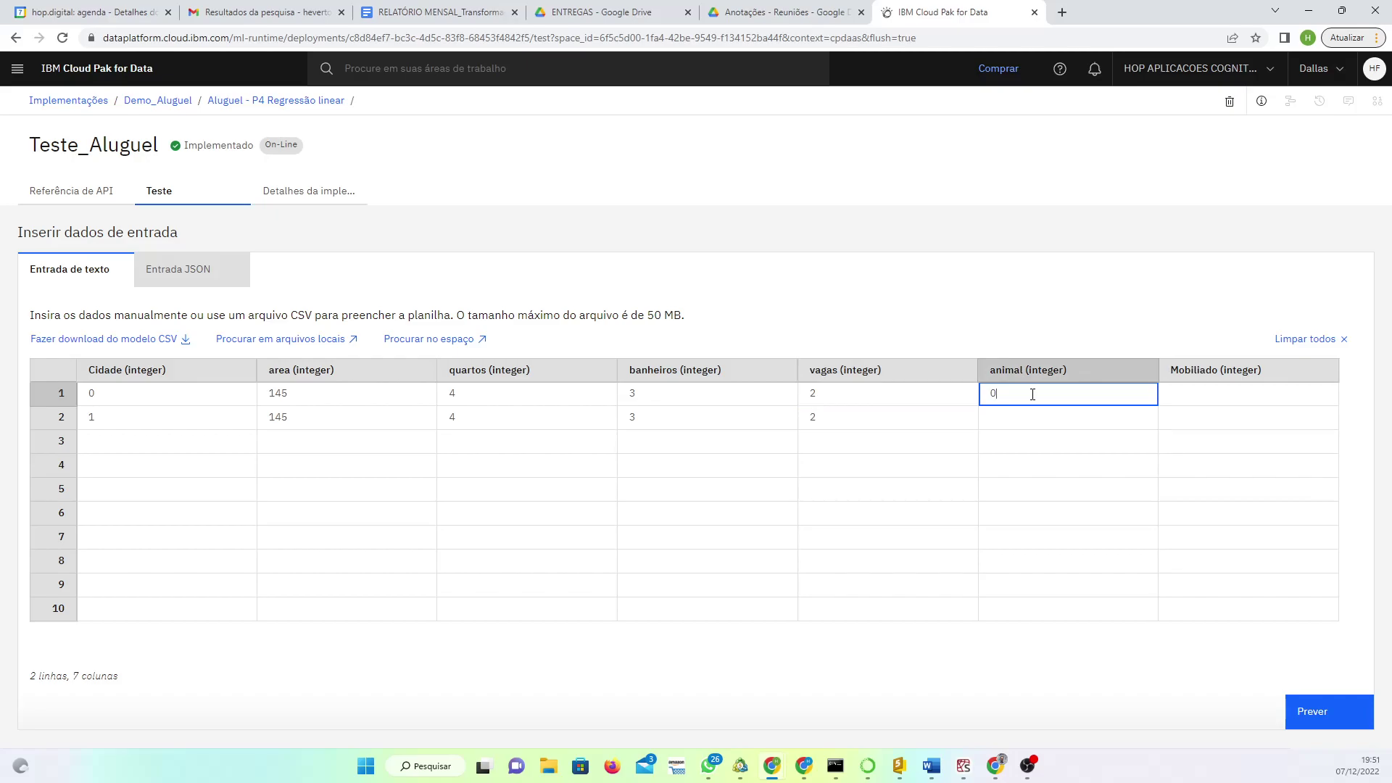
pyautogui.press('Tab')
pyautogui.write('1')
pyautogui.click(1188, 424)
pyautogui.write('1')
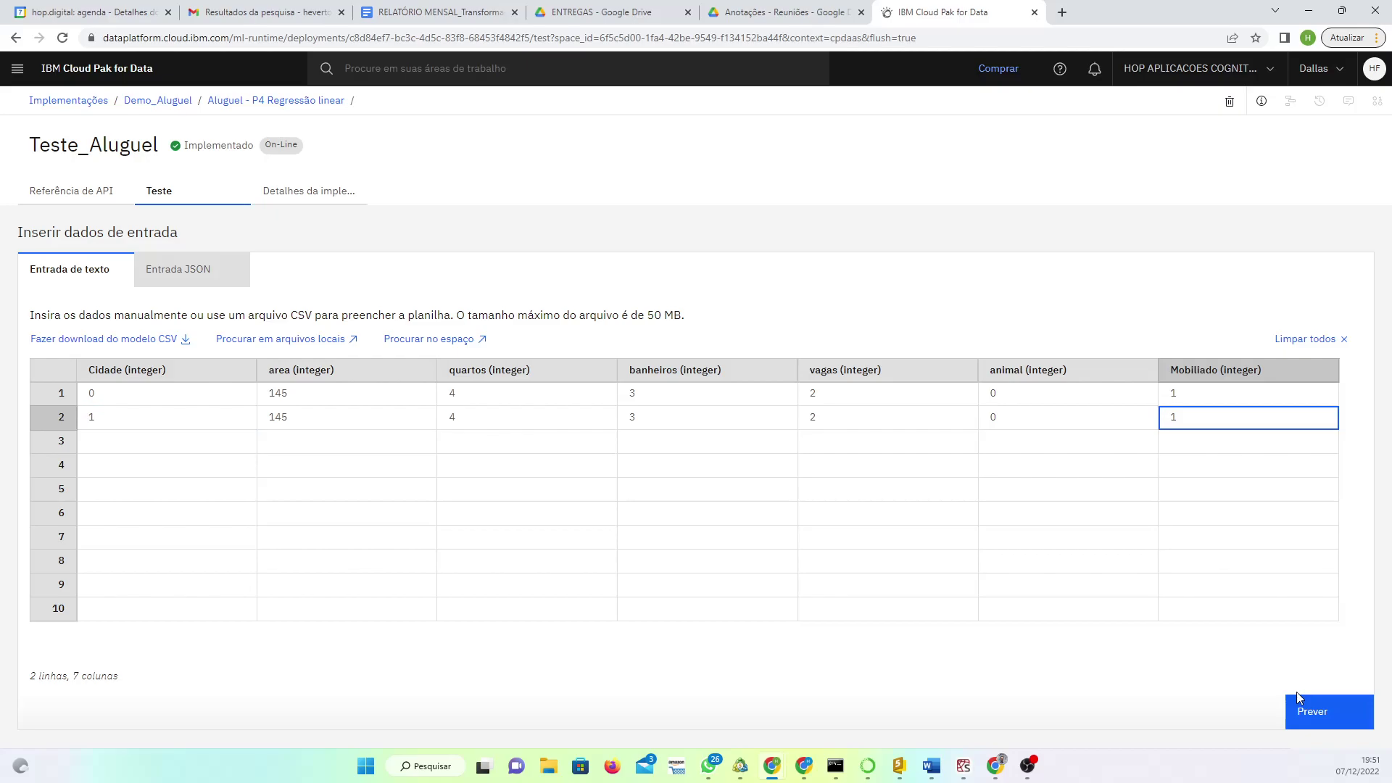
# - Run the rental prediction for the two test rows, examine the results and close them
pyautogui.click(1308, 714)
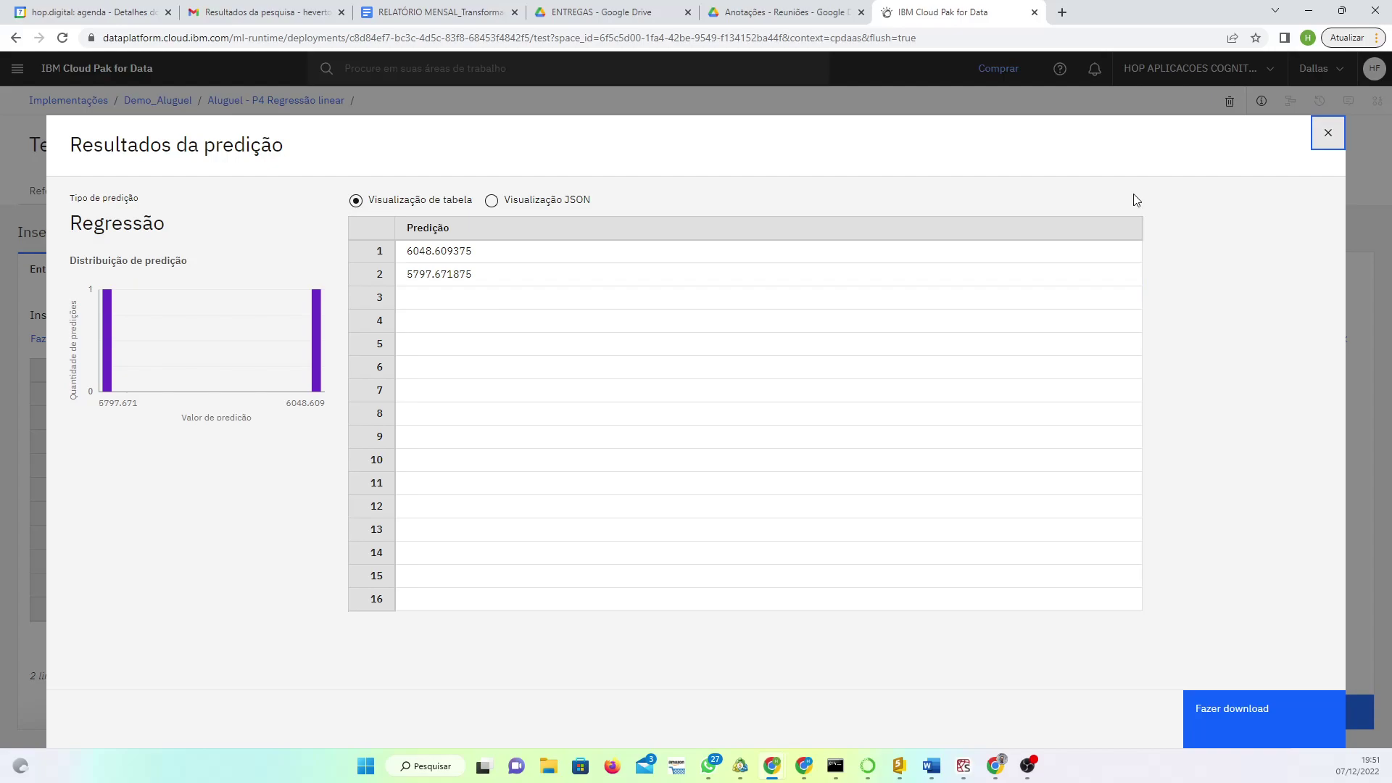
pyautogui.press('Escape')
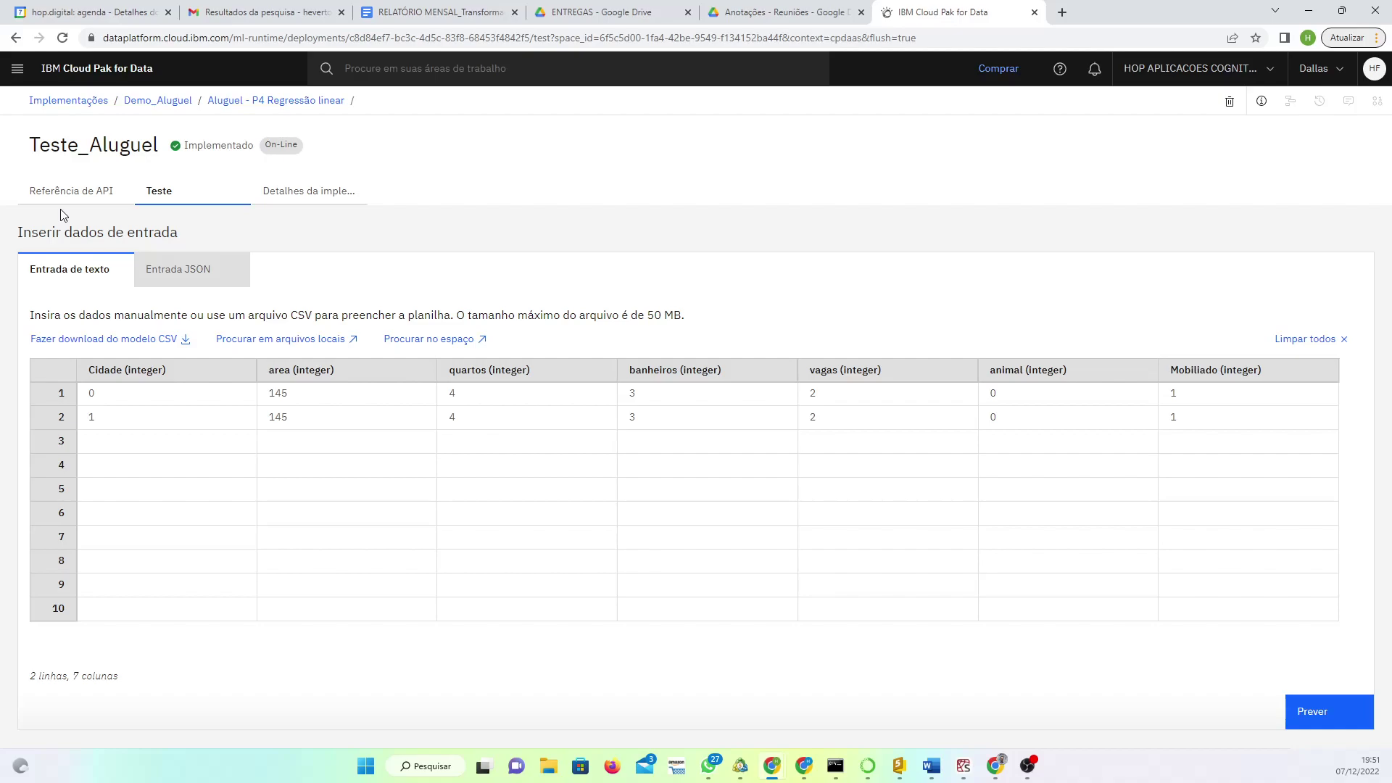
# - Return to the Apresentação_ia project's assets and open the Café-Chigago notebook for editing
pyautogui.click(17, 69)
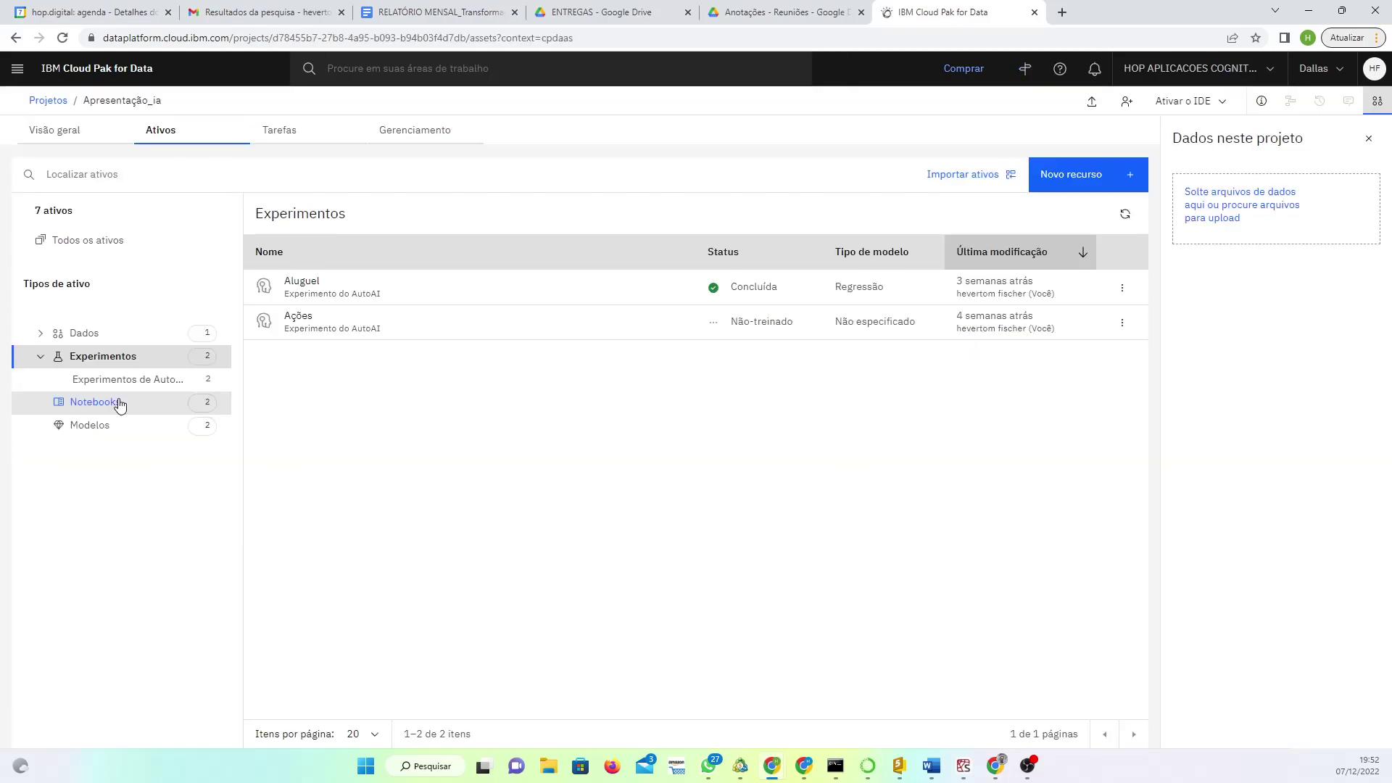
pyautogui.click(116, 405)
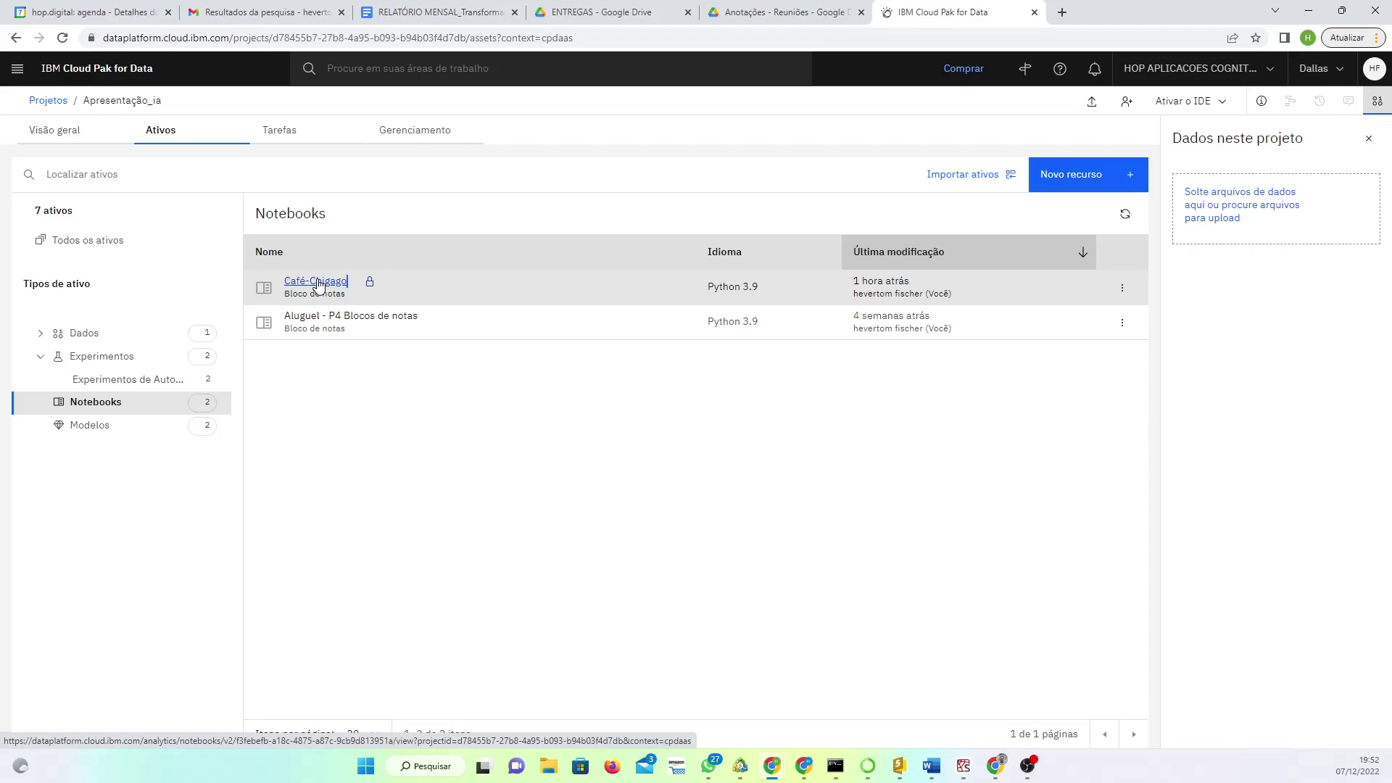
pyautogui.click(318, 282)
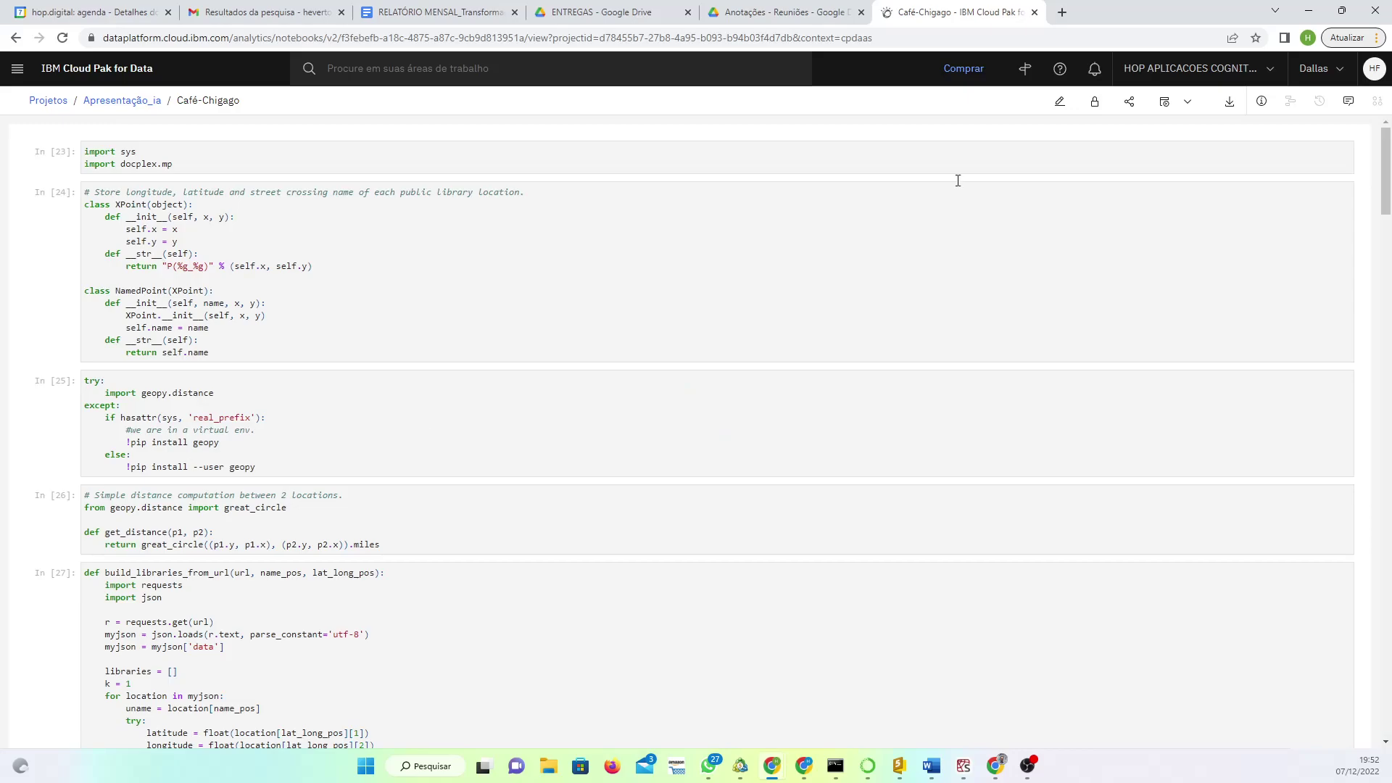
pyautogui.press('F5')
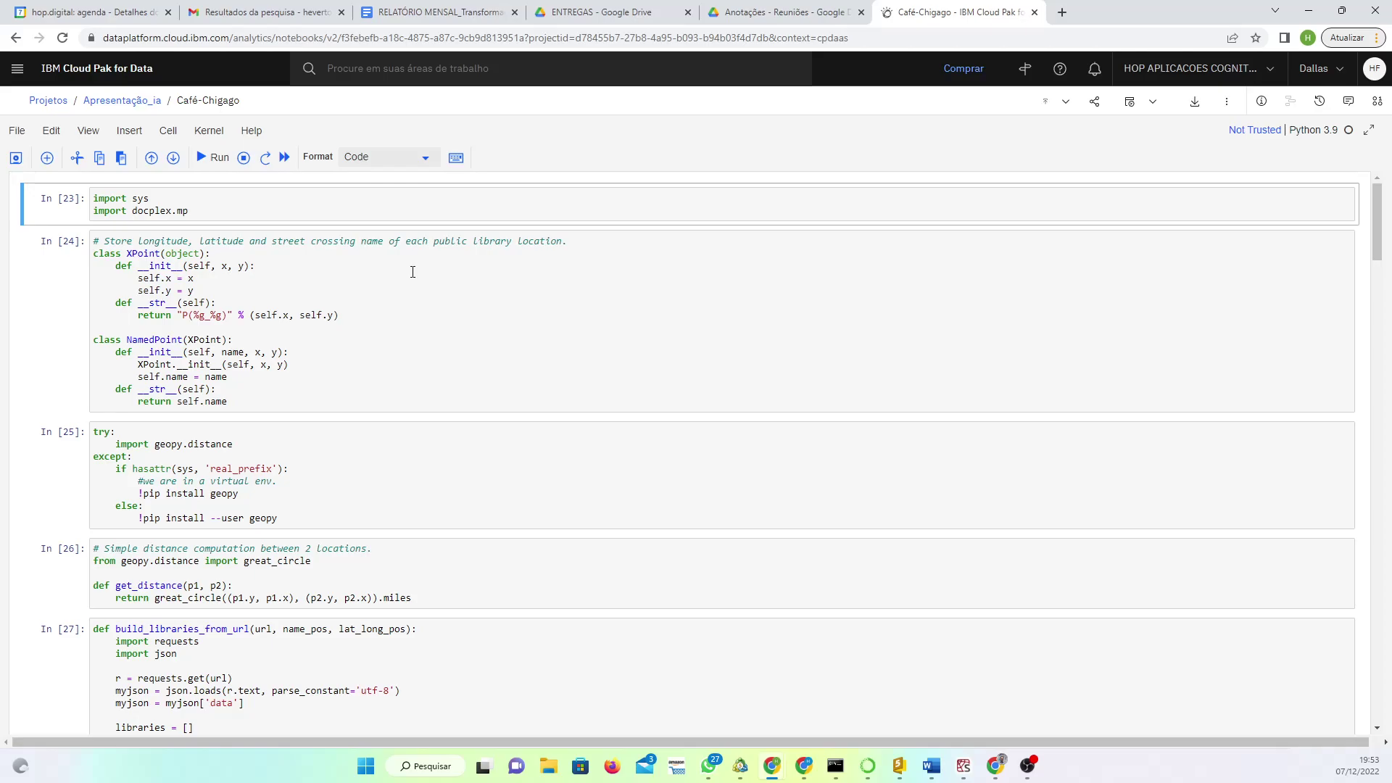
# - Highlight the notebook code that builds the libraries list from the City of Chicago URL and limits it to [0:30]
pyautogui.scroll(-4, 406, 304)
pyautogui.scroll(-3, 397, 339)
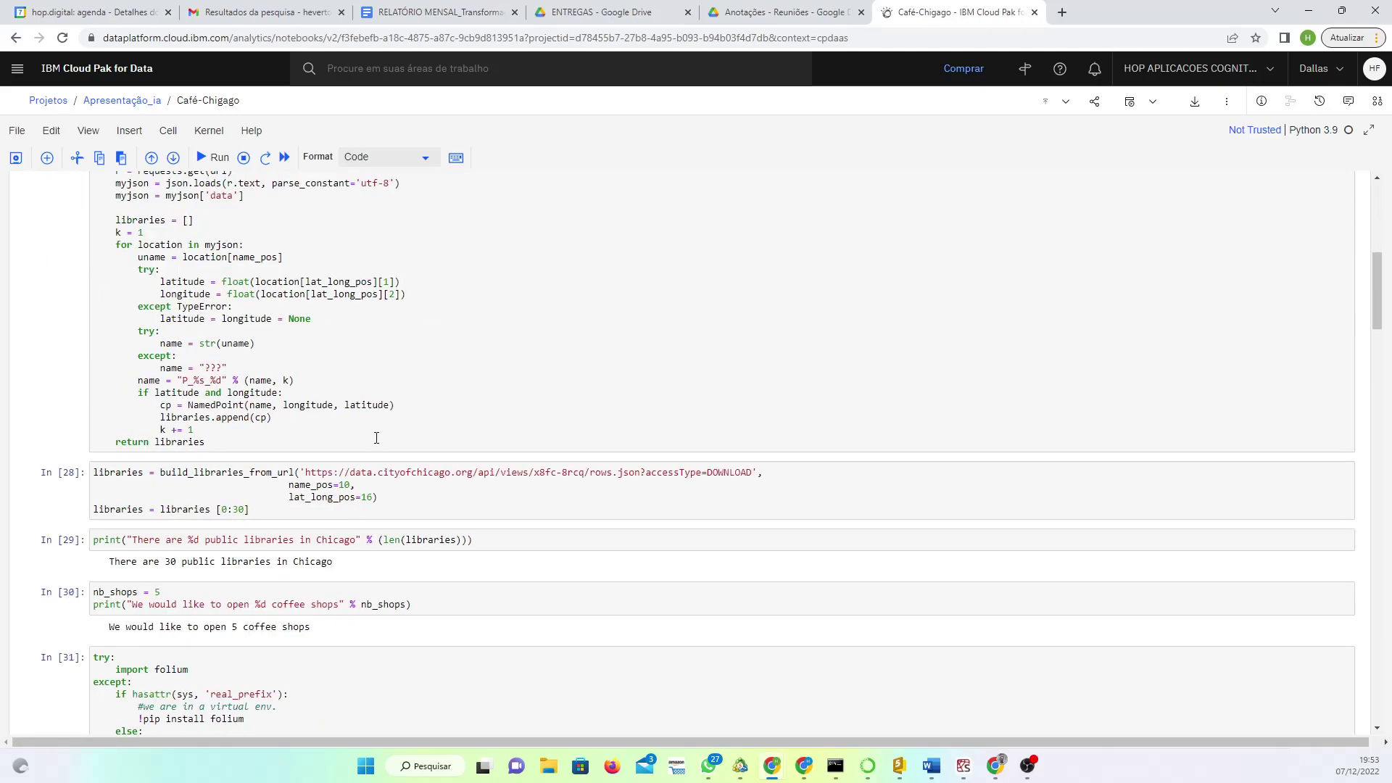
pyautogui.moveTo(250, 509); pyautogui.dragTo(100, 465)
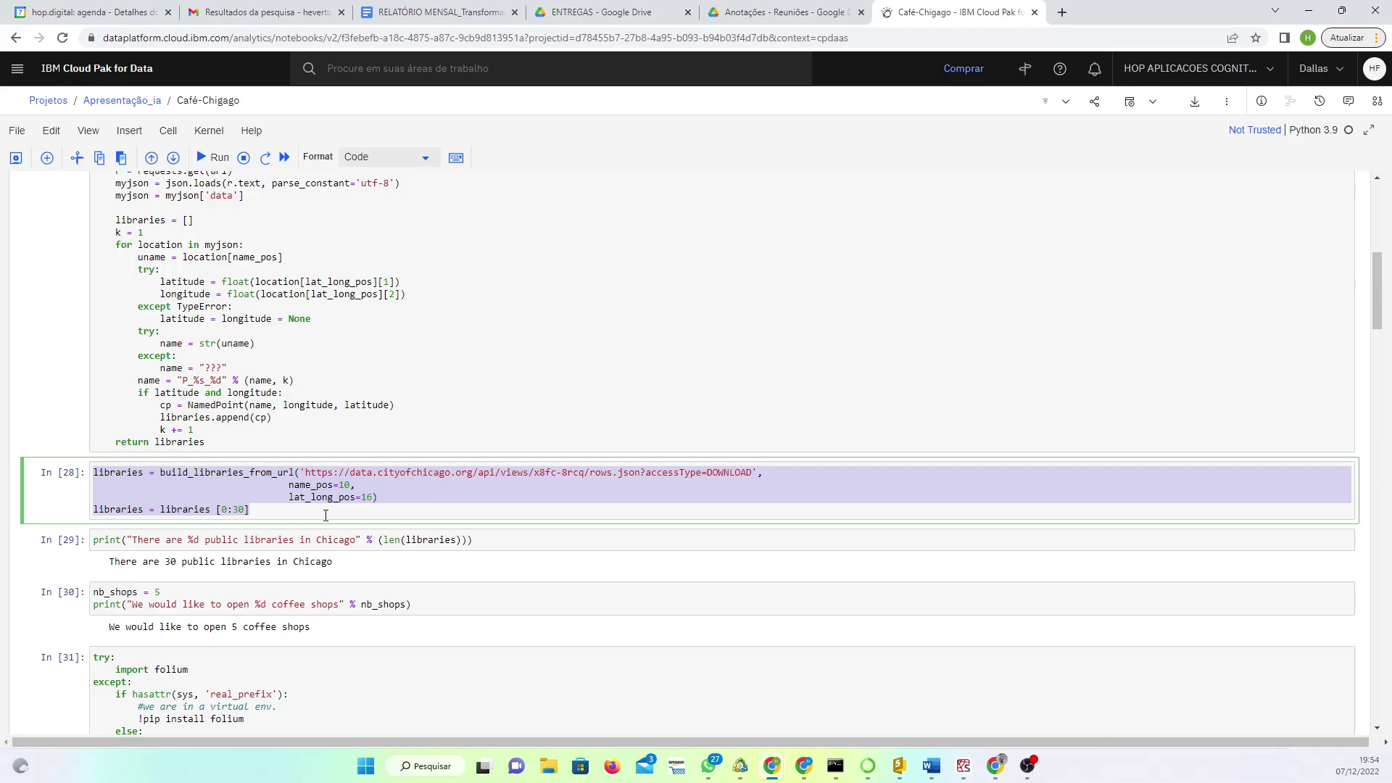
pyautogui.scroll(-1, 228, 484)
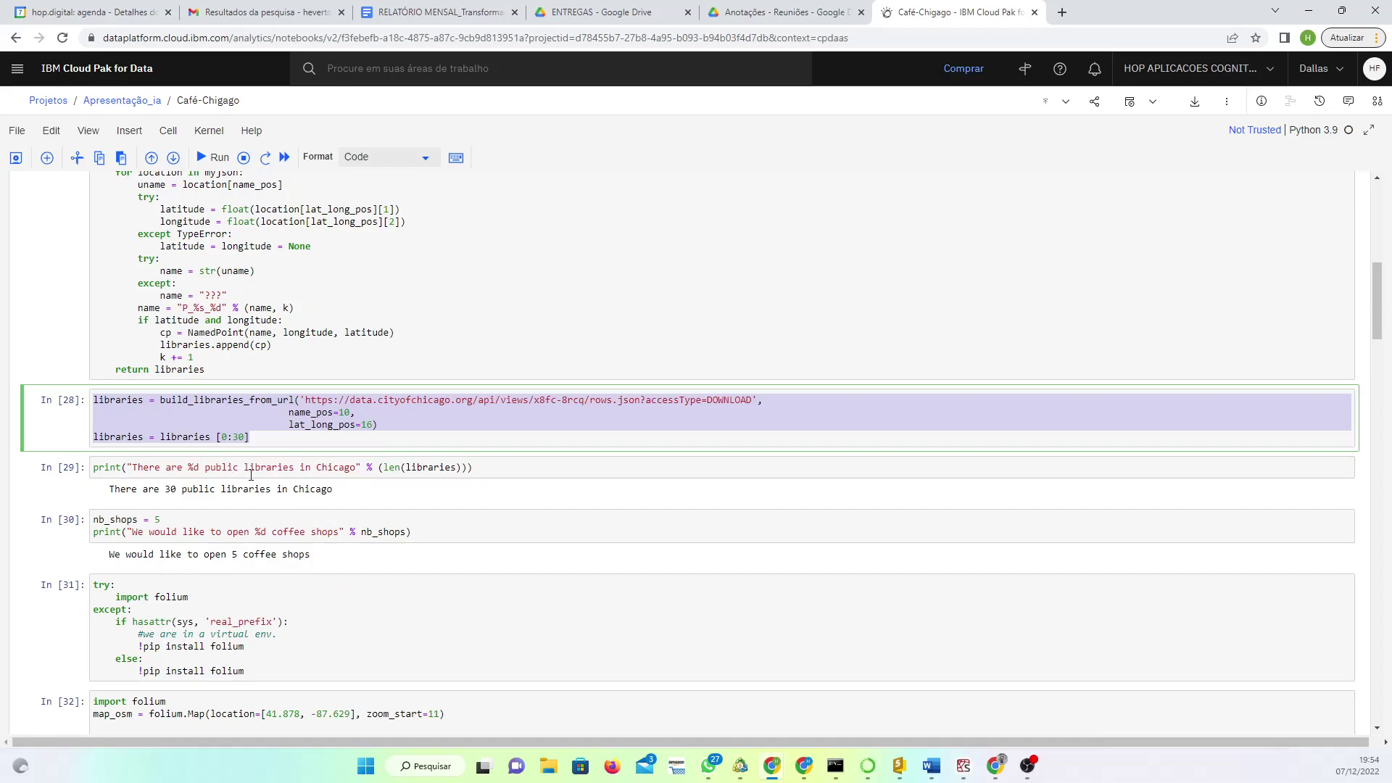
pyautogui.press('Escape')
# - Set nb_shops to 2 in the coffee shop cell and run all the notebook's cells
pyautogui.click(198, 515)
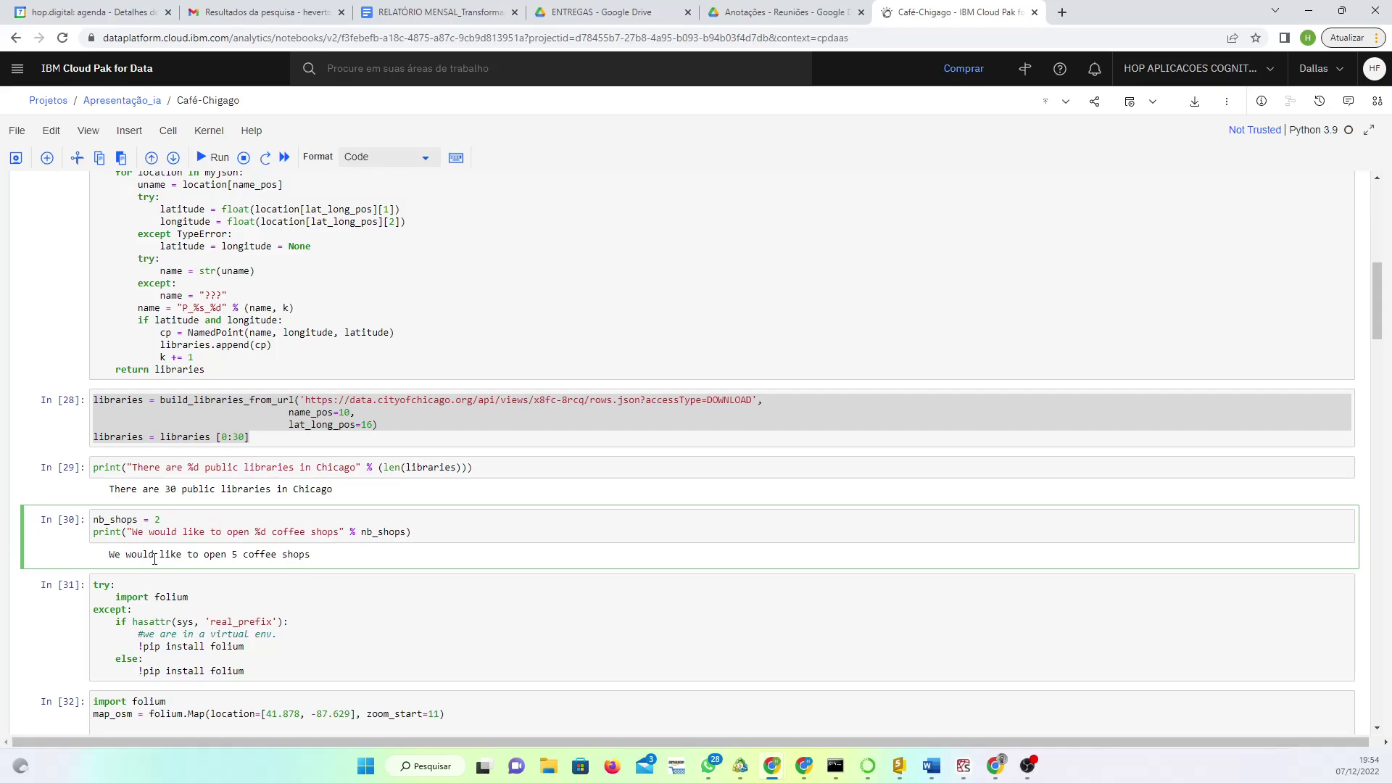
pyautogui.scroll(4, 155, 558)
pyautogui.scroll(4, 190, 185)
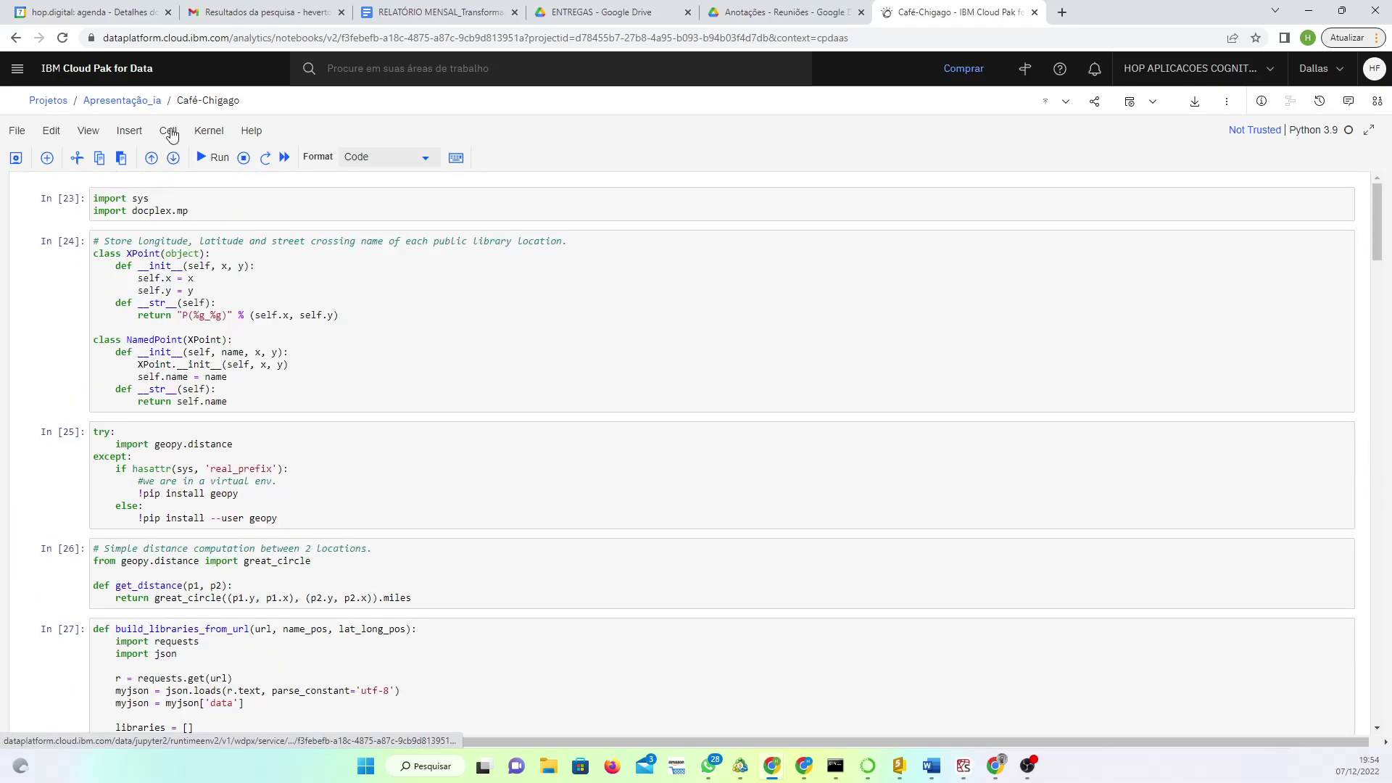
pyautogui.click(172, 135)
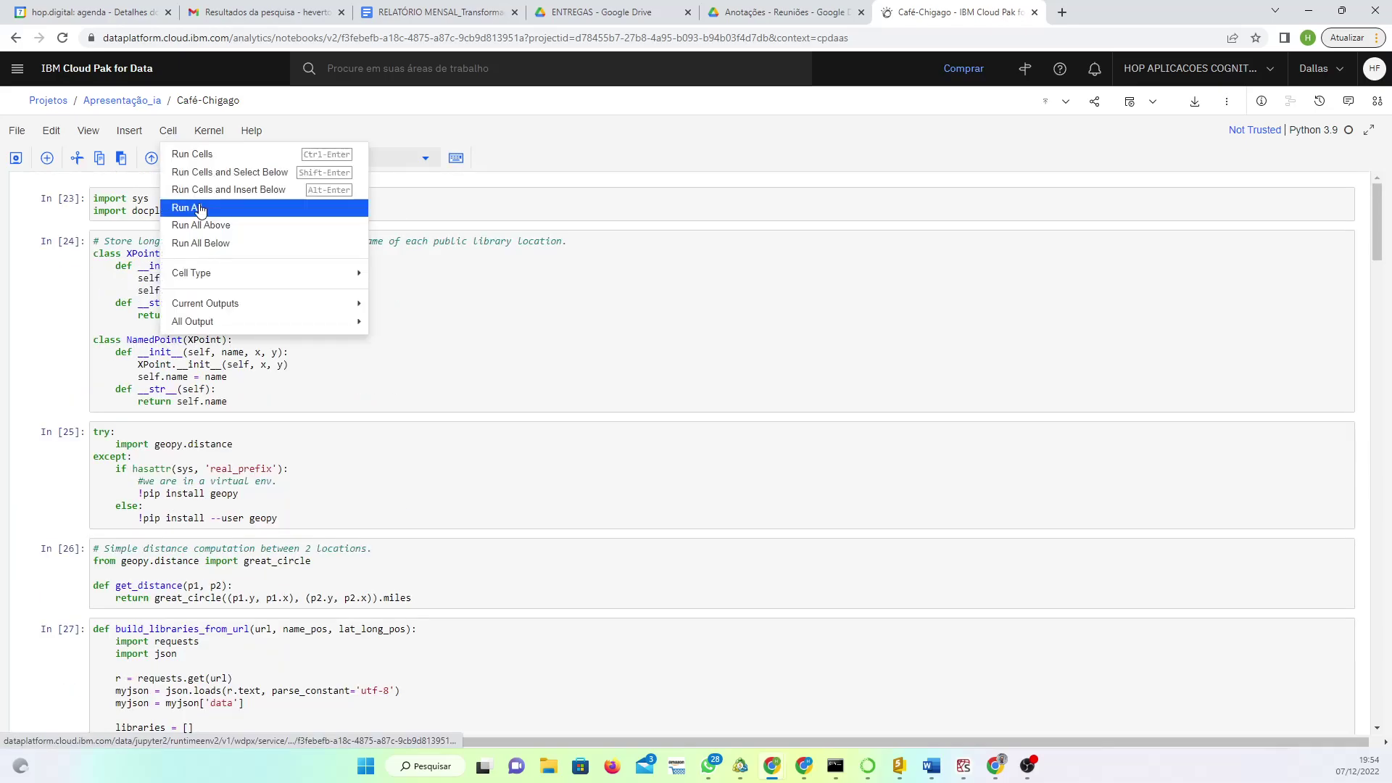
pyautogui.click(200, 204)
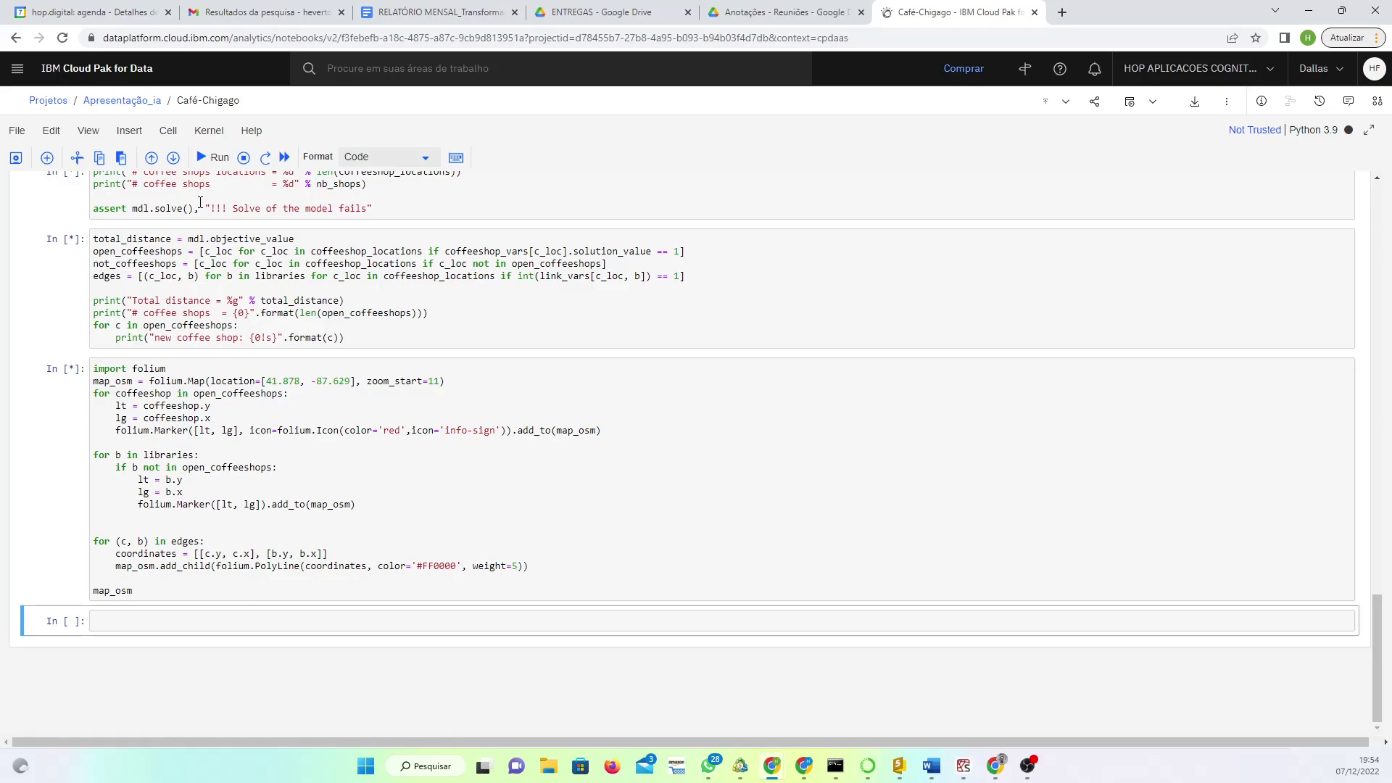
# - Examine the cell outputs, the Chicago library map and the final map linking libraries to the chosen coffee shops
pyautogui.scroll(10, 48, 332)
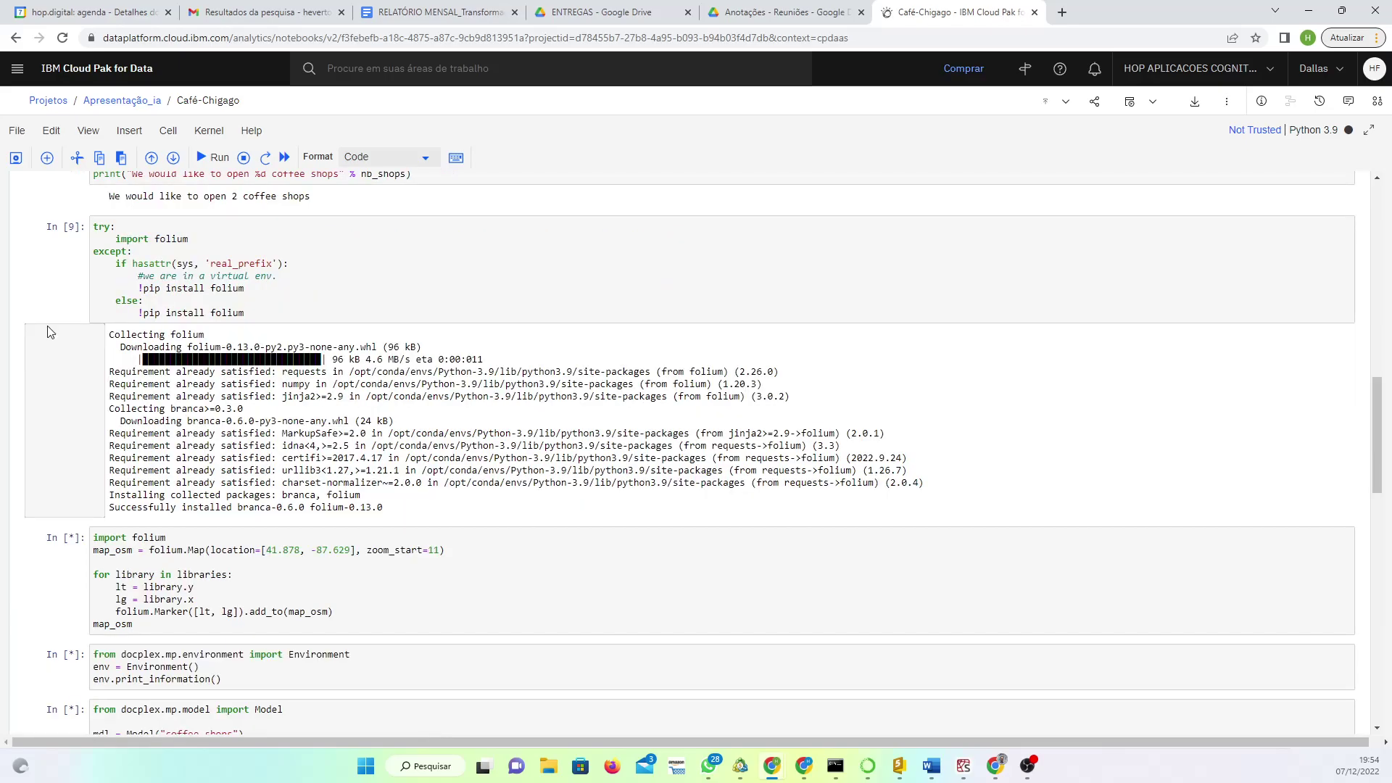
pyautogui.scroll(-5, 972, 560)
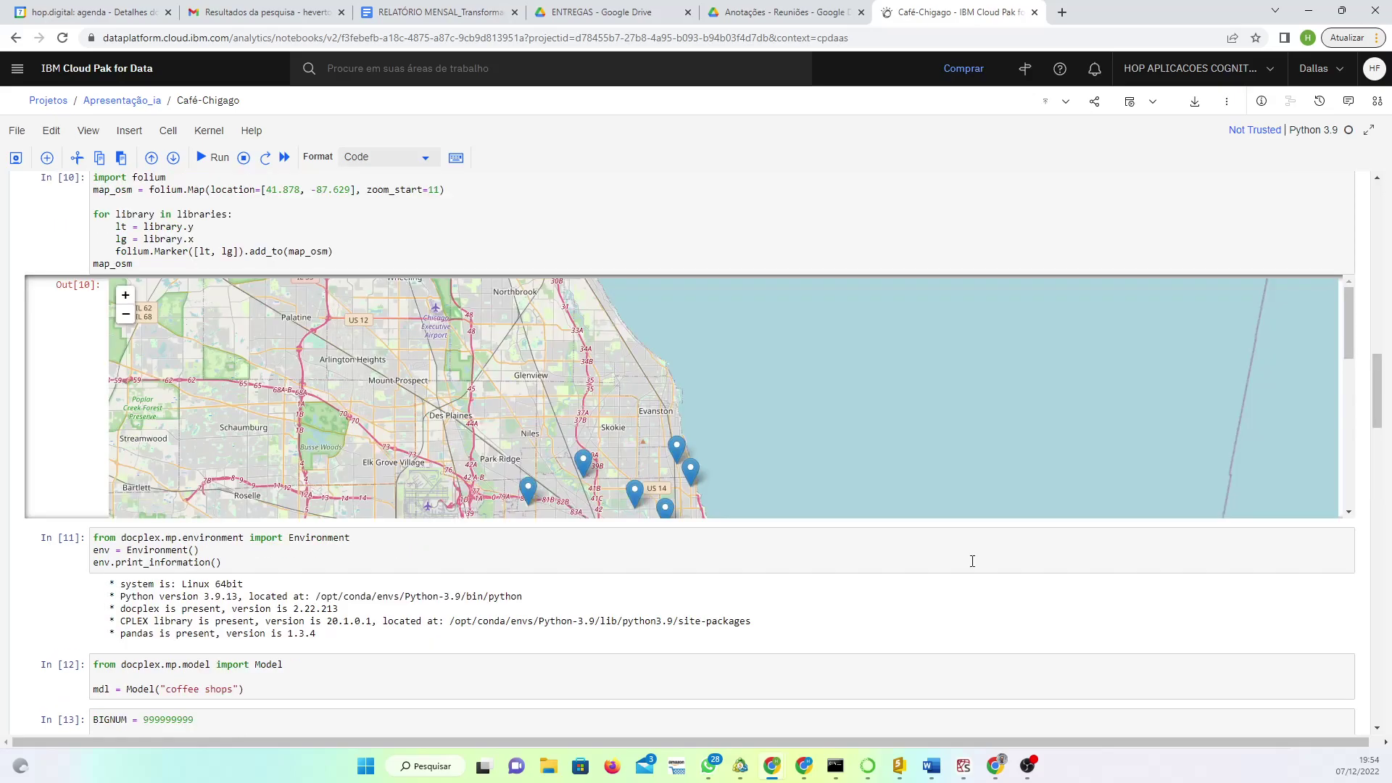
pyautogui.moveTo(1349, 327); pyautogui.dragTo(1368, 411)
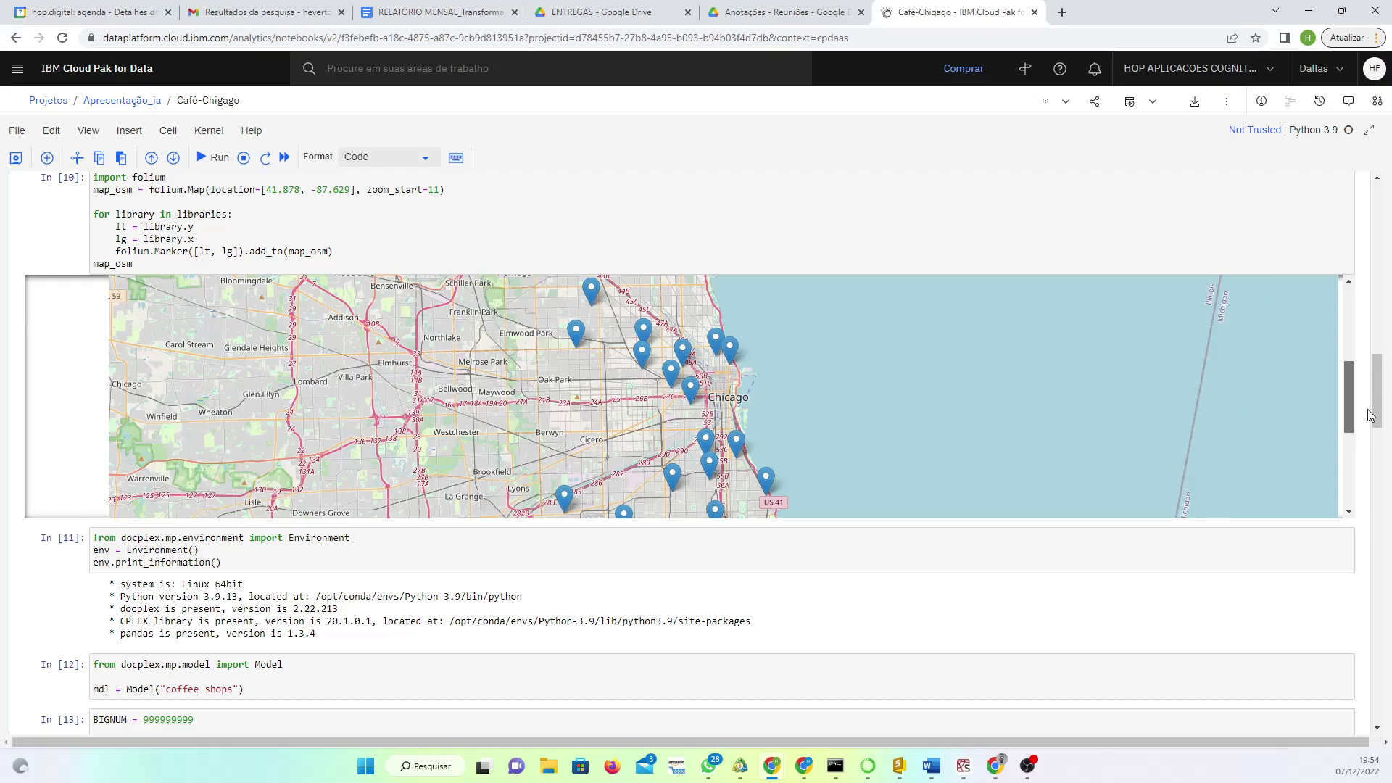
pyautogui.scroll(-4, 696, 435)
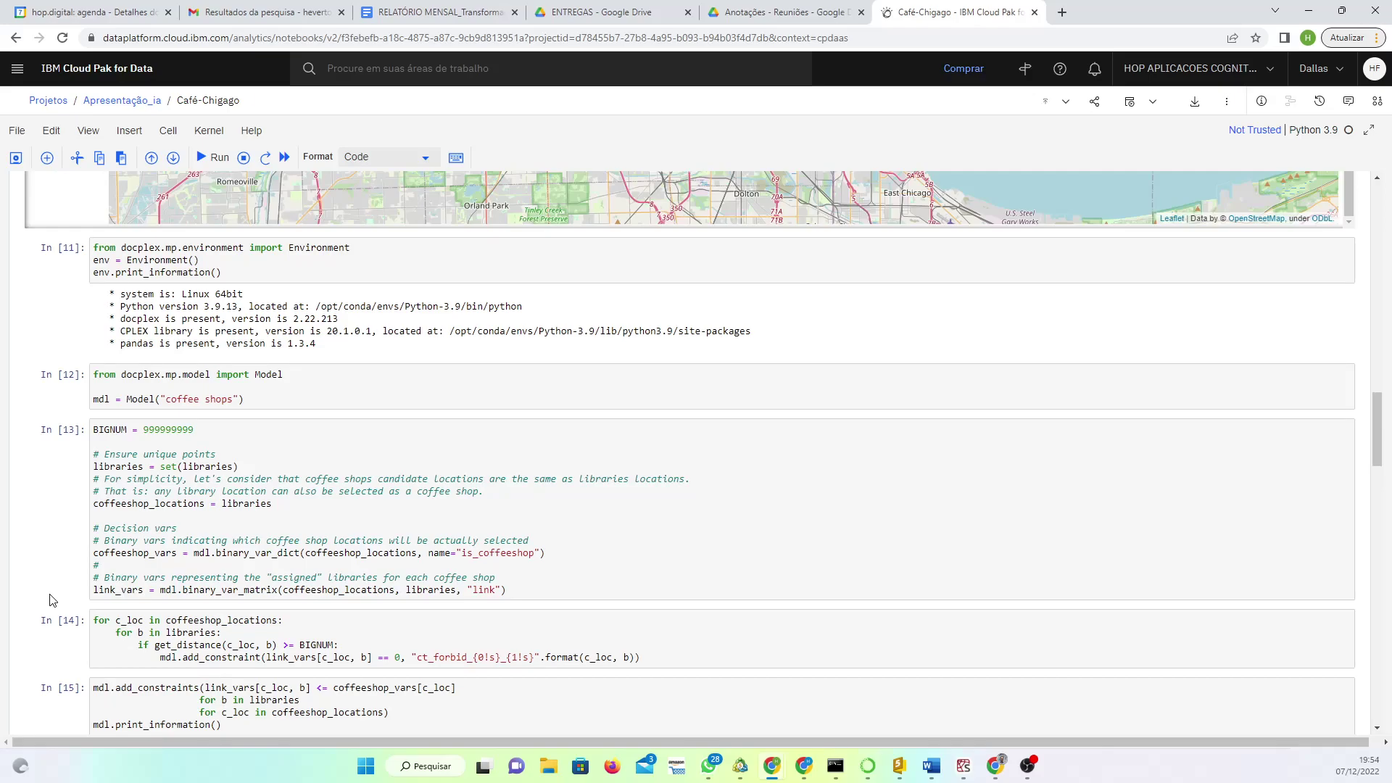
pyautogui.scroll(-15, 55, 600)
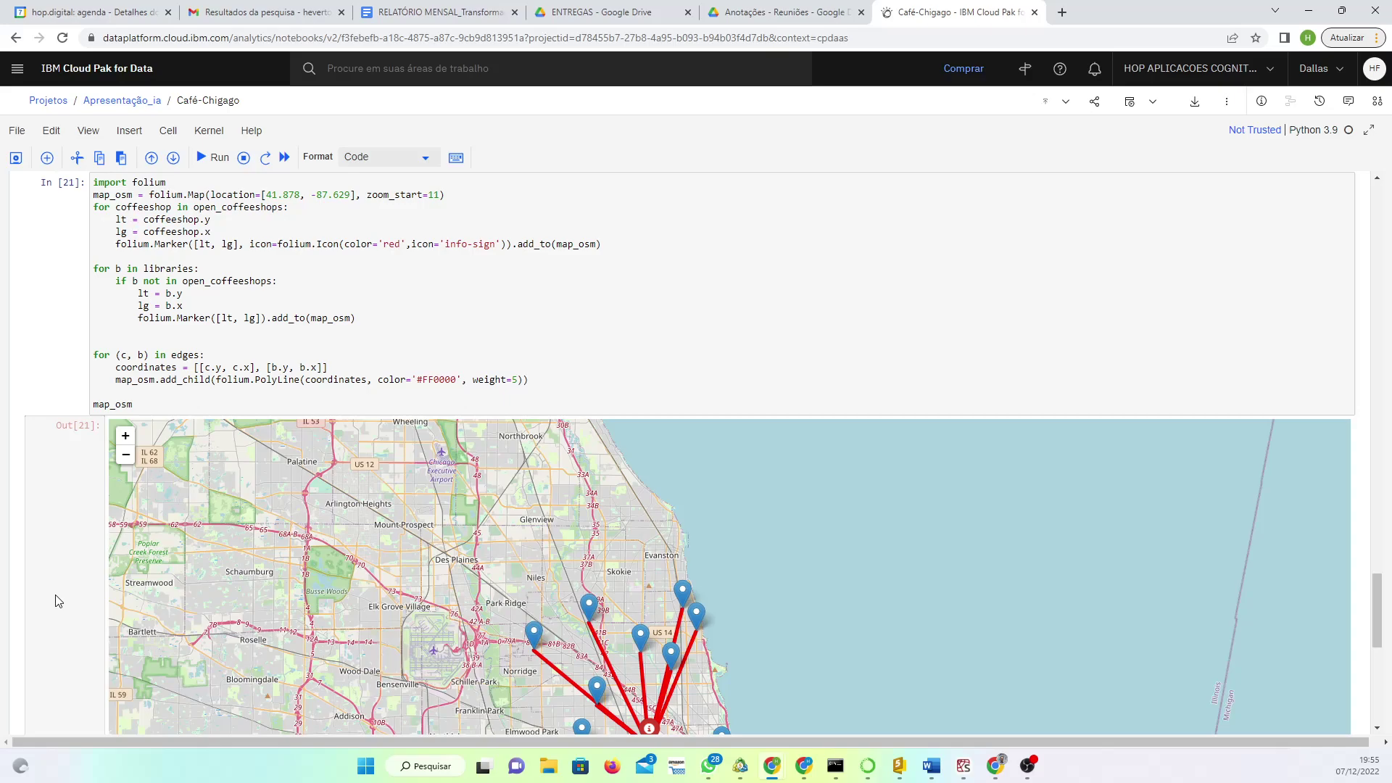
pyautogui.scroll(-3, 58, 601)
pyautogui.scroll(-2, 60, 604)
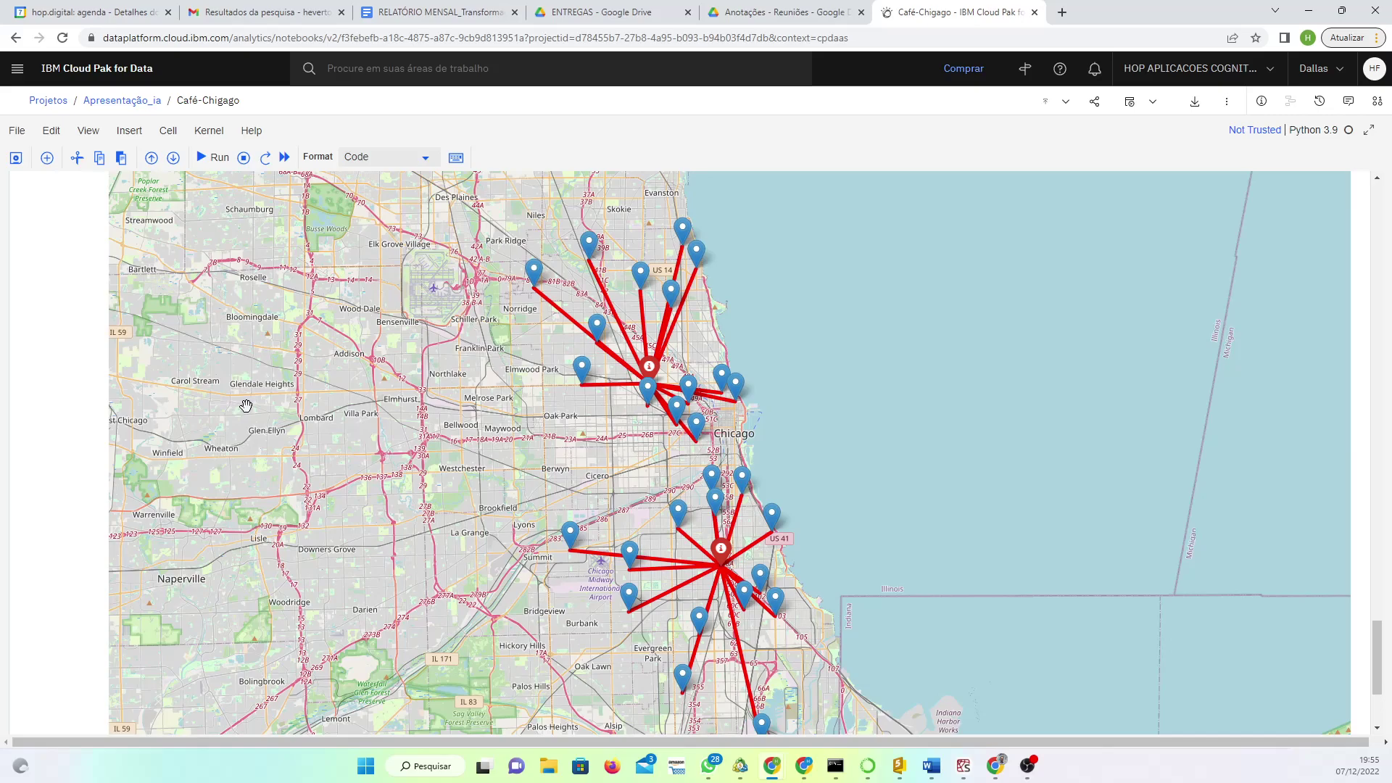
# - Change nb_shops to 4 in the coffee shop cell and rerun the whole notebook
pyautogui.moveTo(1376, 676); pyautogui.dragTo(1375, 484)
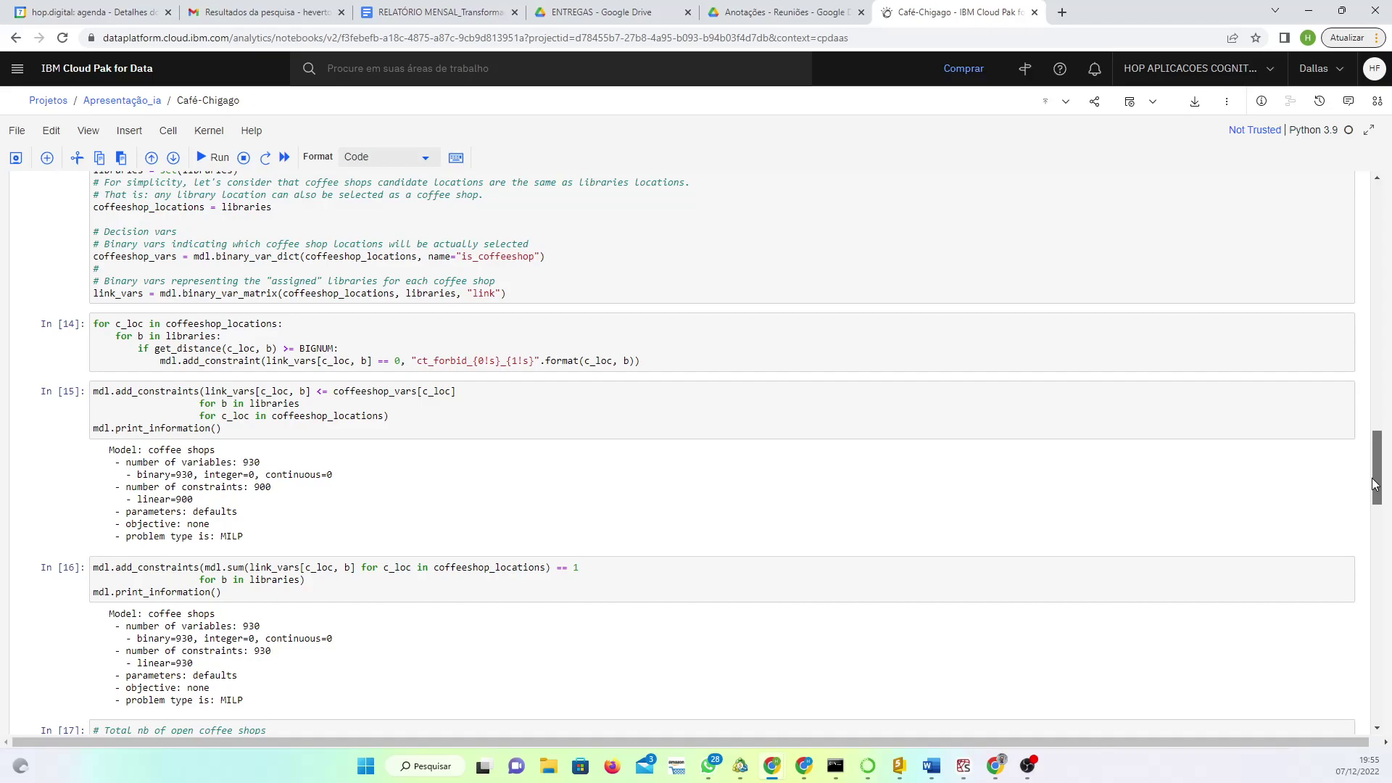
pyautogui.moveTo(1375, 484); pyautogui.dragTo(1375, 321)
pyautogui.click(165, 444)
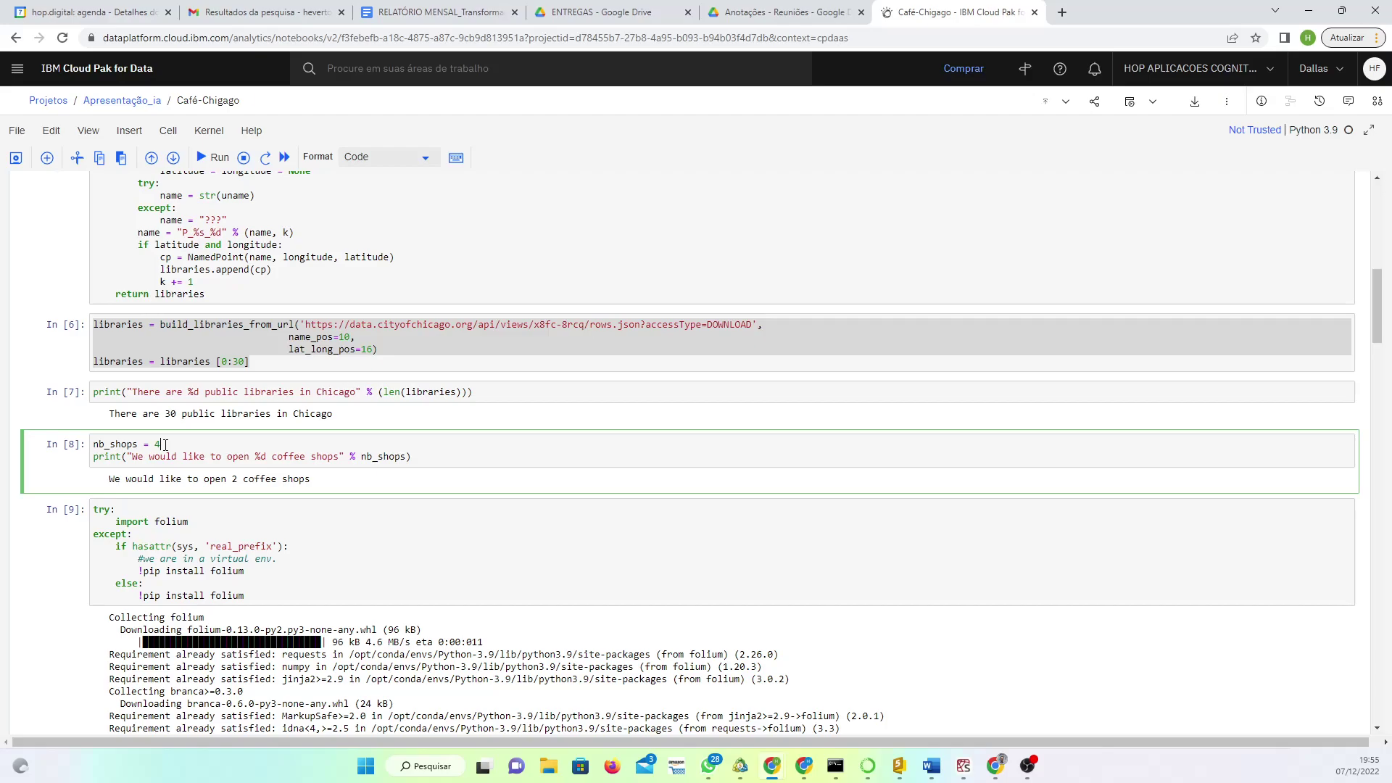
pyautogui.click(173, 132)
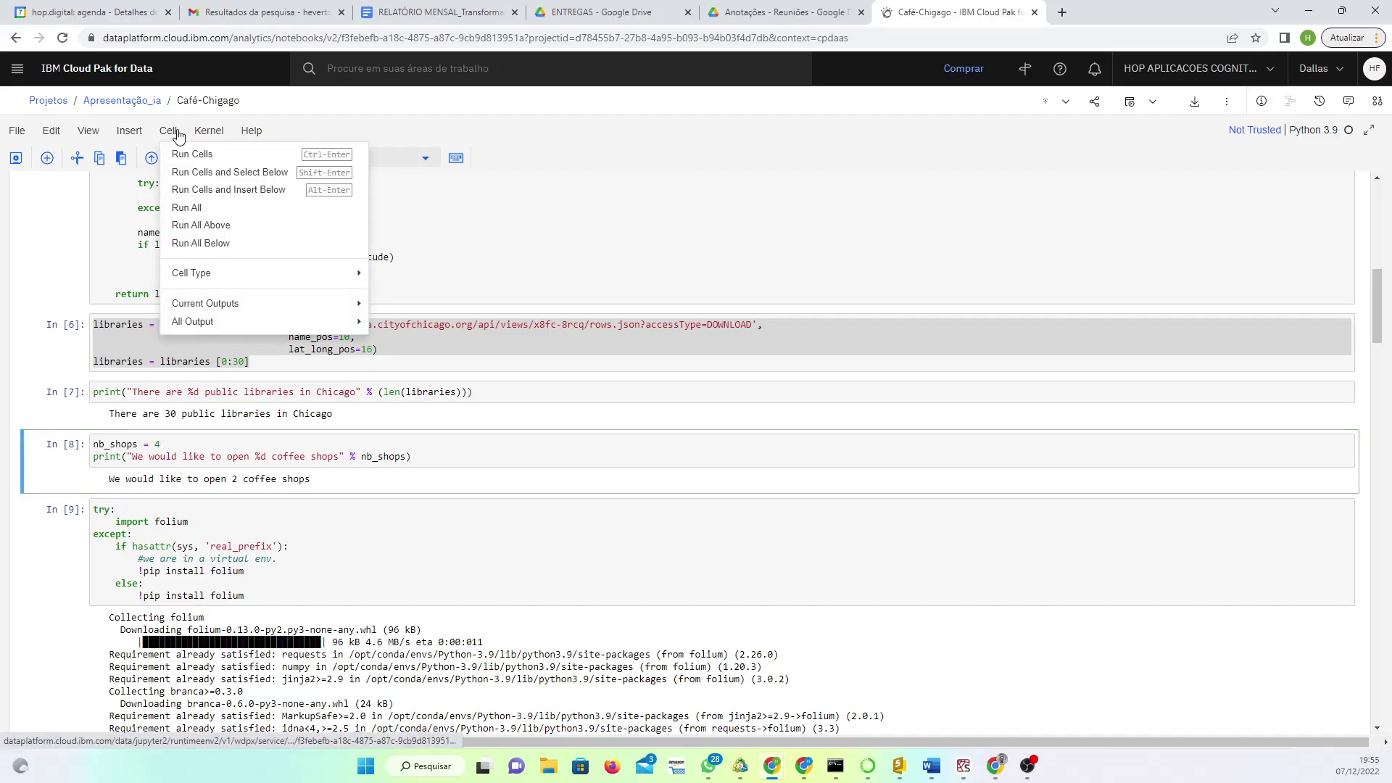
# - Examine the rerun's total distance, new coffee shop locations and updated final map
pyautogui.click(1377, 518)
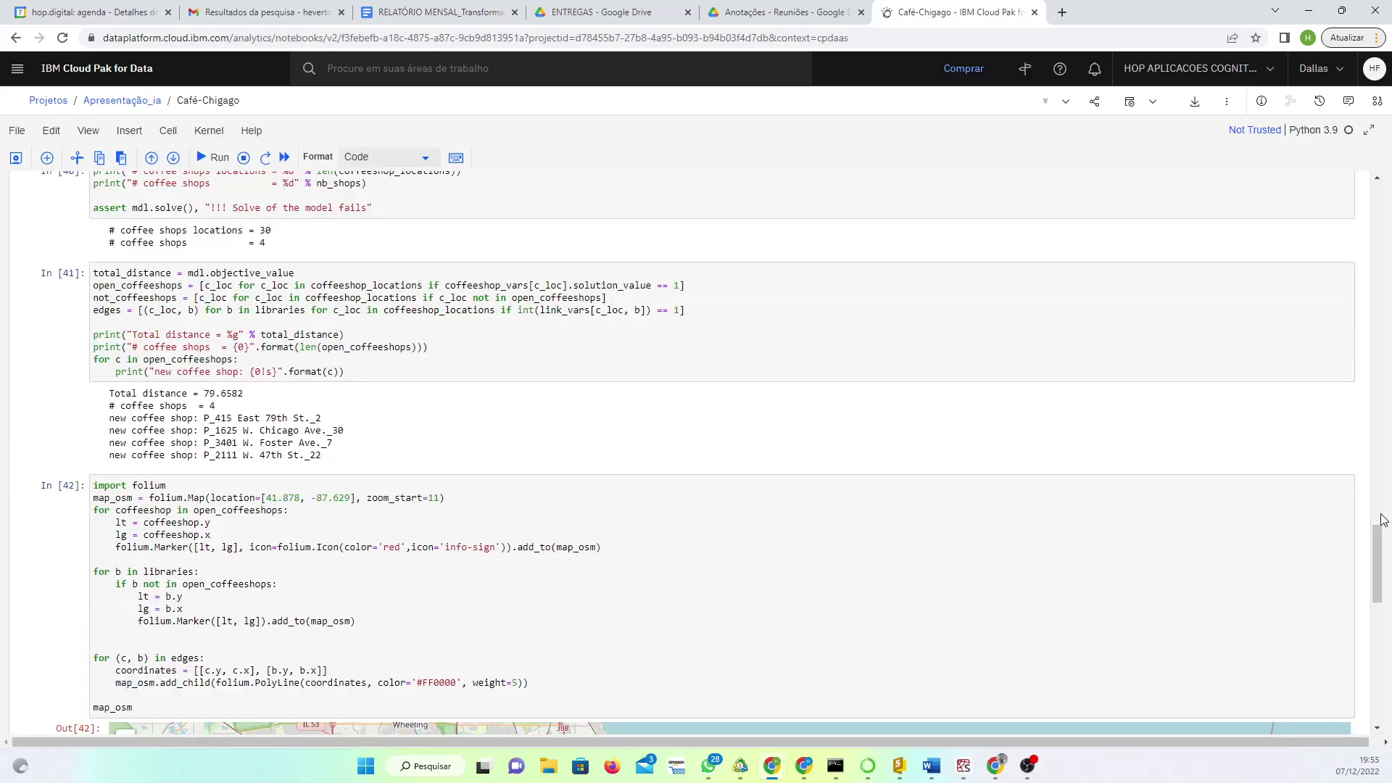
pyautogui.click(1388, 628)
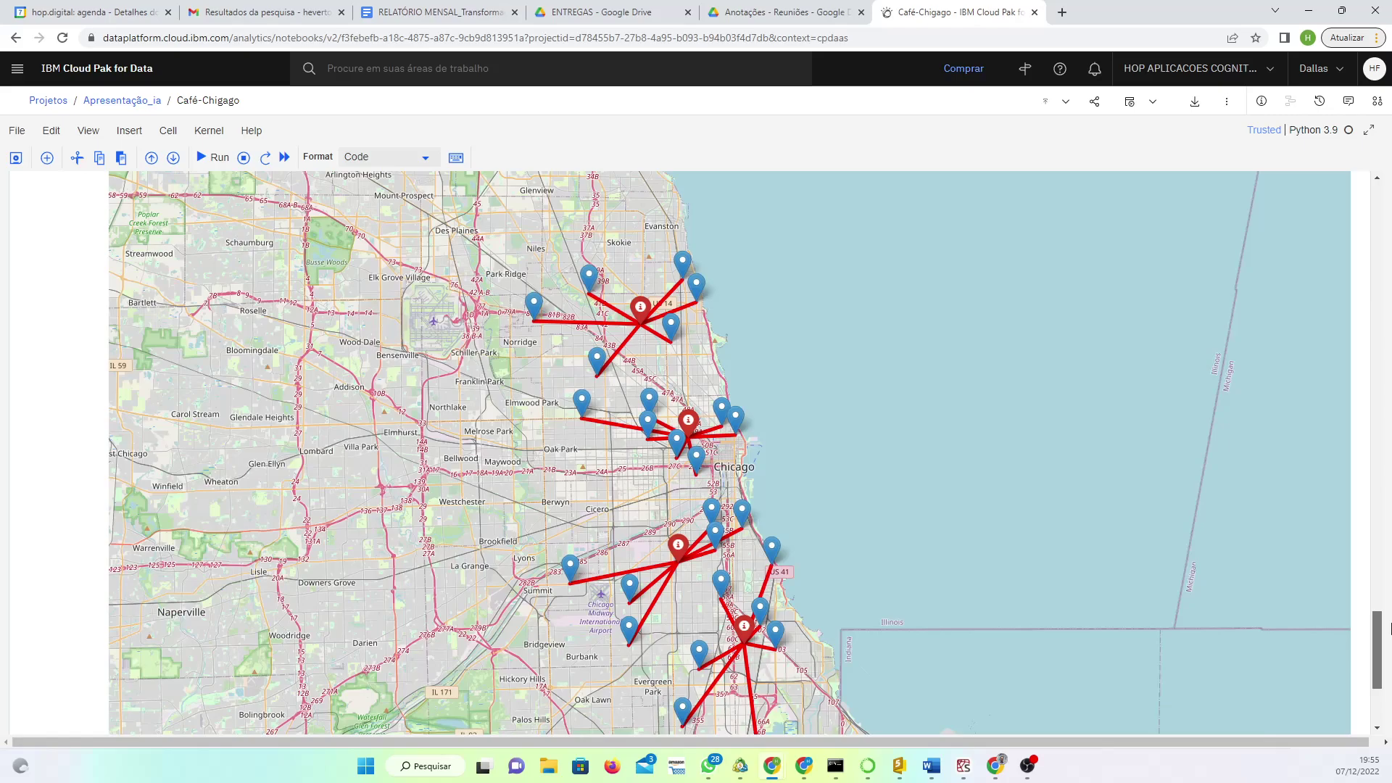
pyautogui.scroll(-1, 1388, 628)
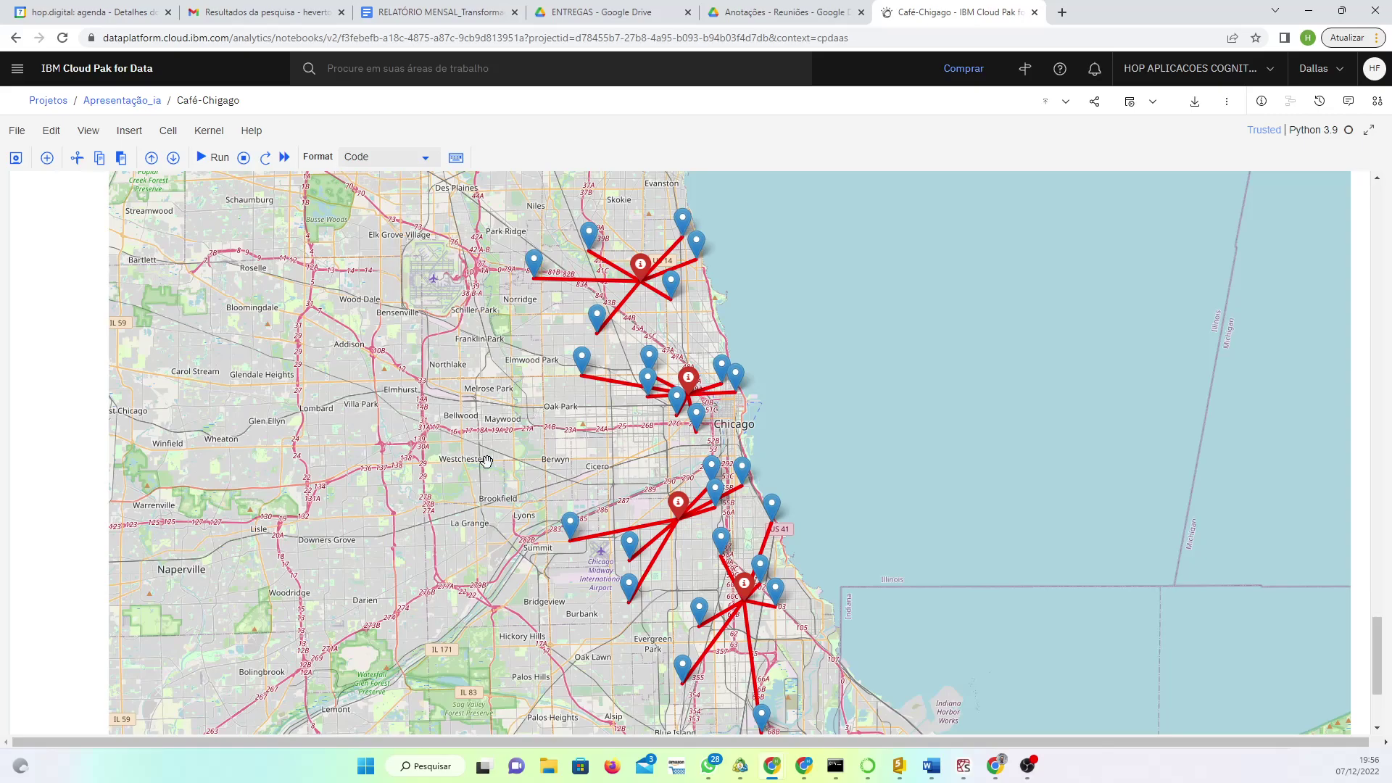
# - Leave the Café-Chigago notebook for the list of all projects and open the Apresentação_ia project
pyautogui.moveTo(1376, 682); pyautogui.dragTo(1375, 681)
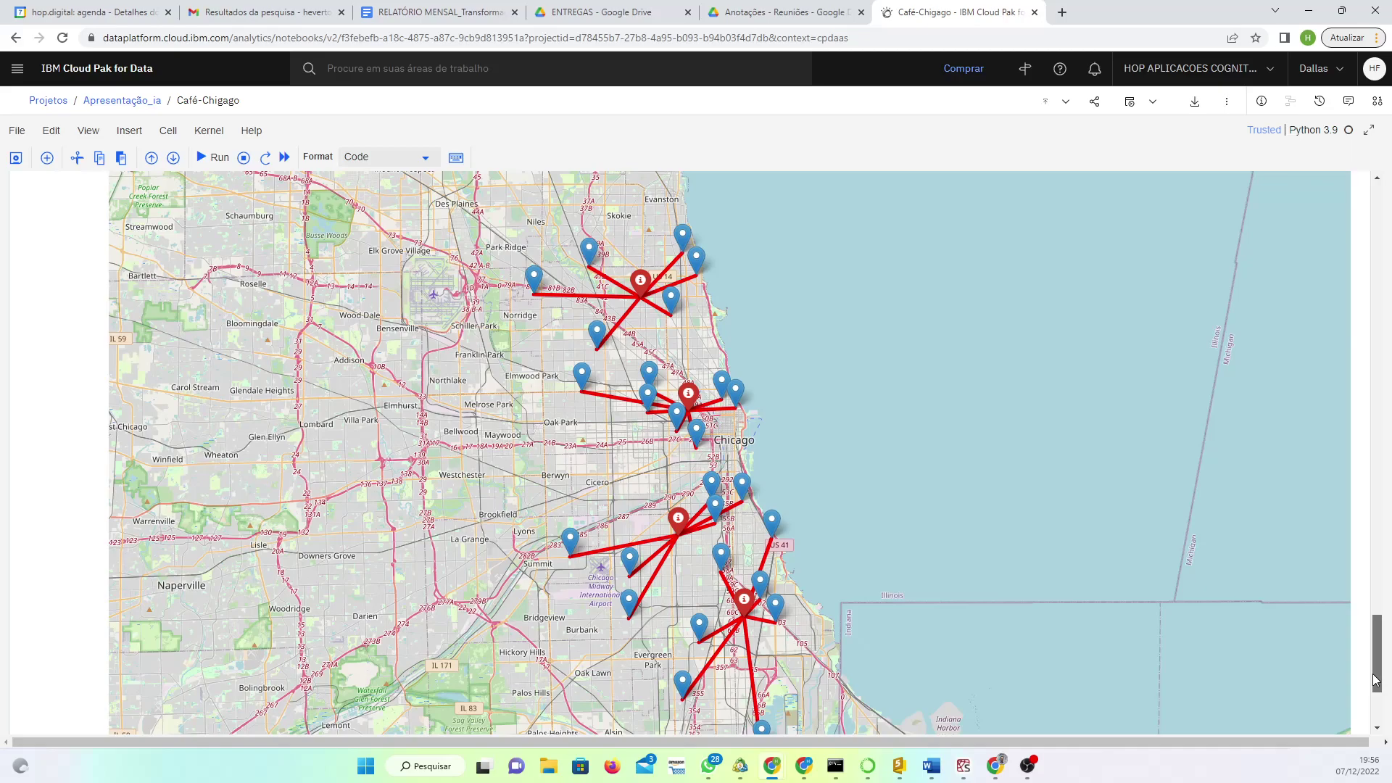
pyautogui.moveTo(1375, 681); pyautogui.dragTo(1375, 181)
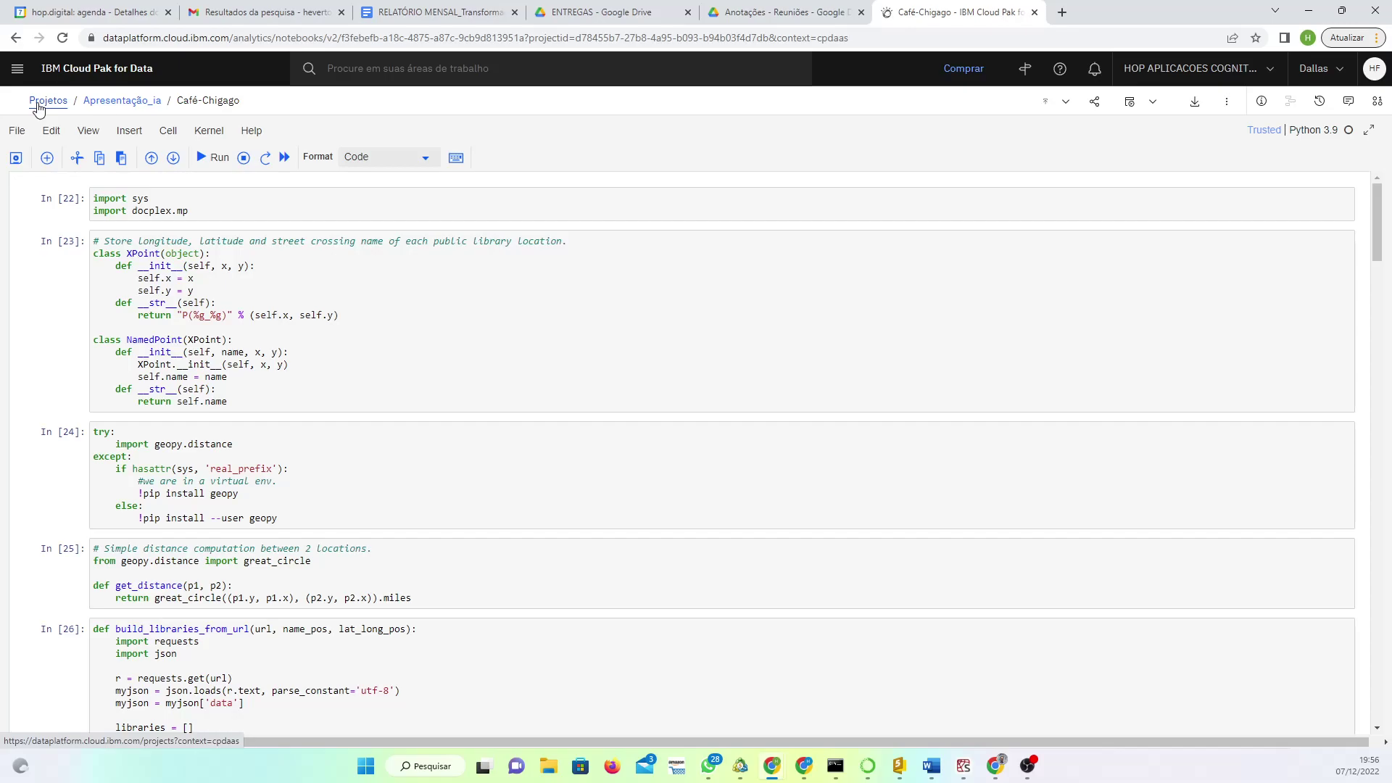
pyautogui.click(39, 105)
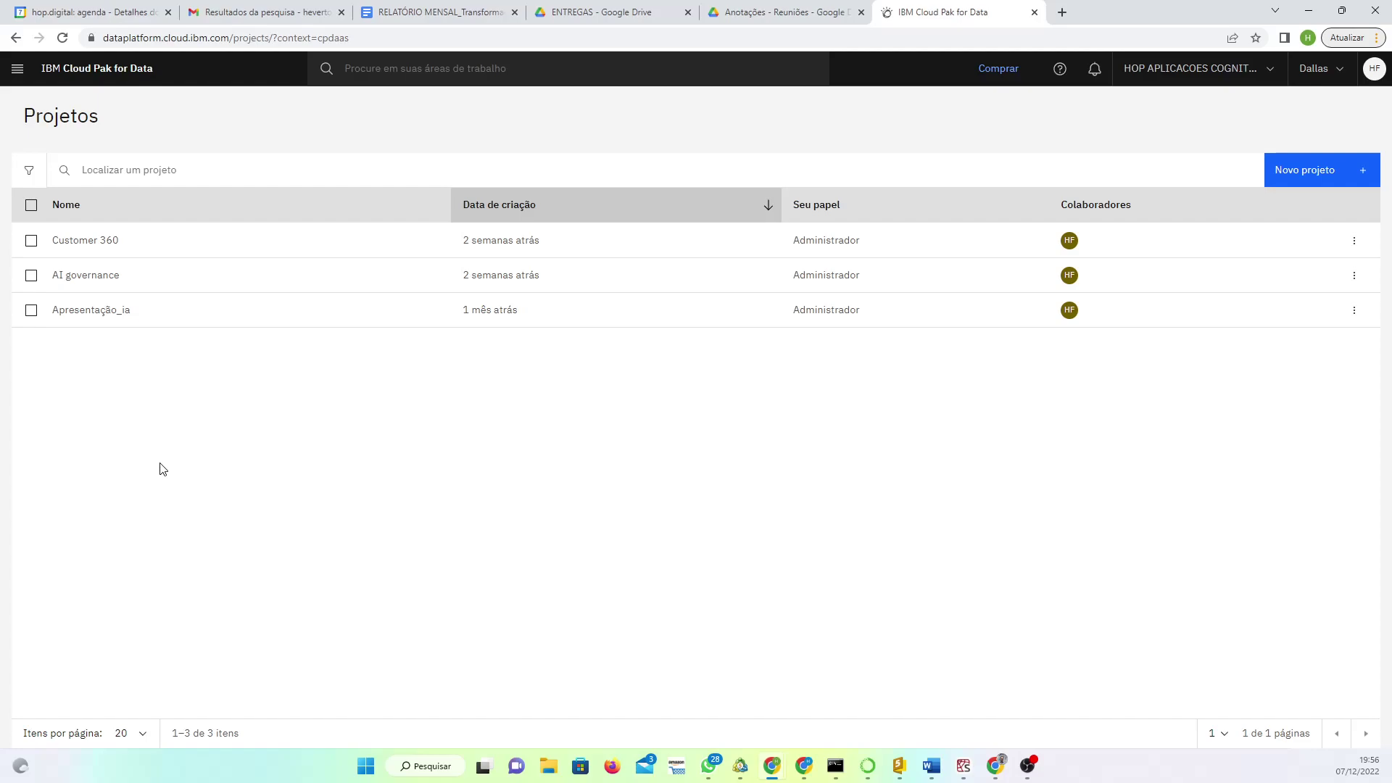
pyautogui.click(18, 69)
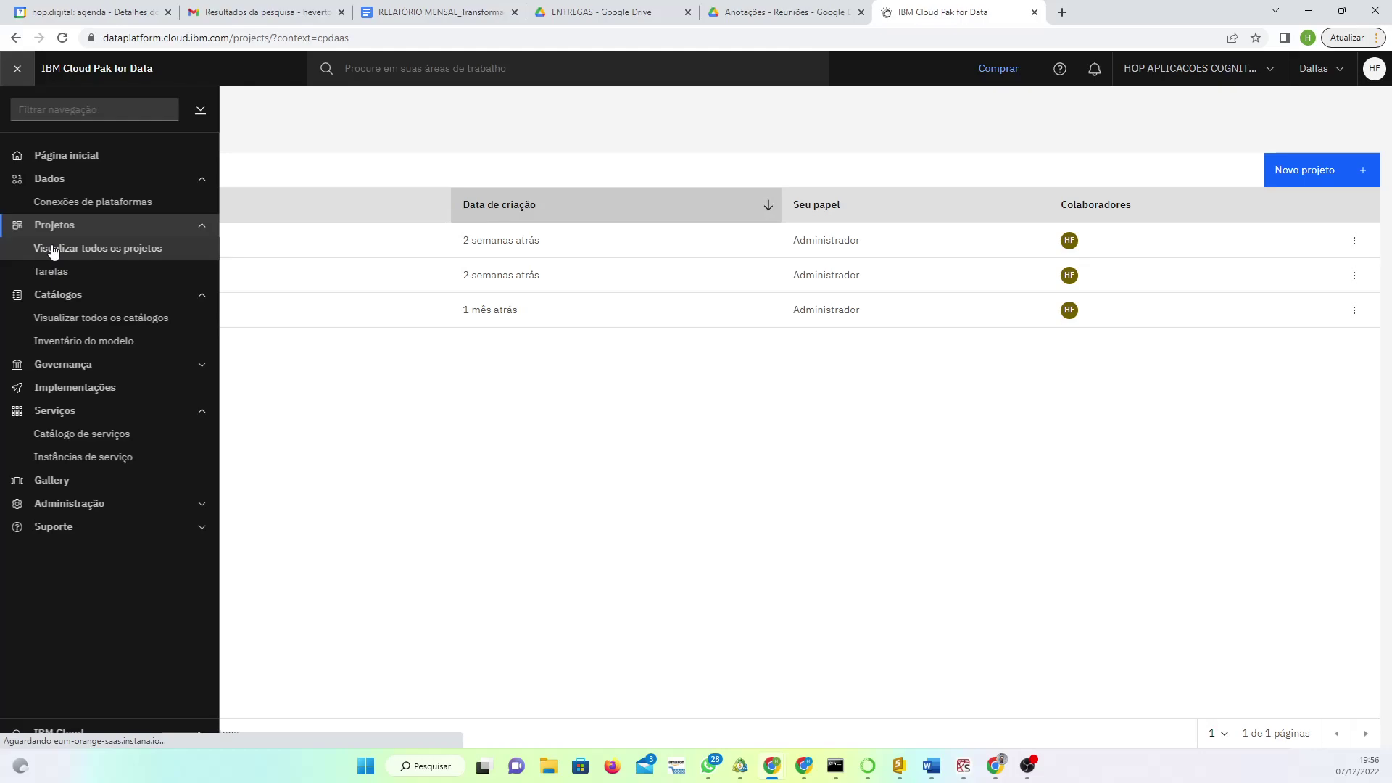
pyautogui.click(53, 249)
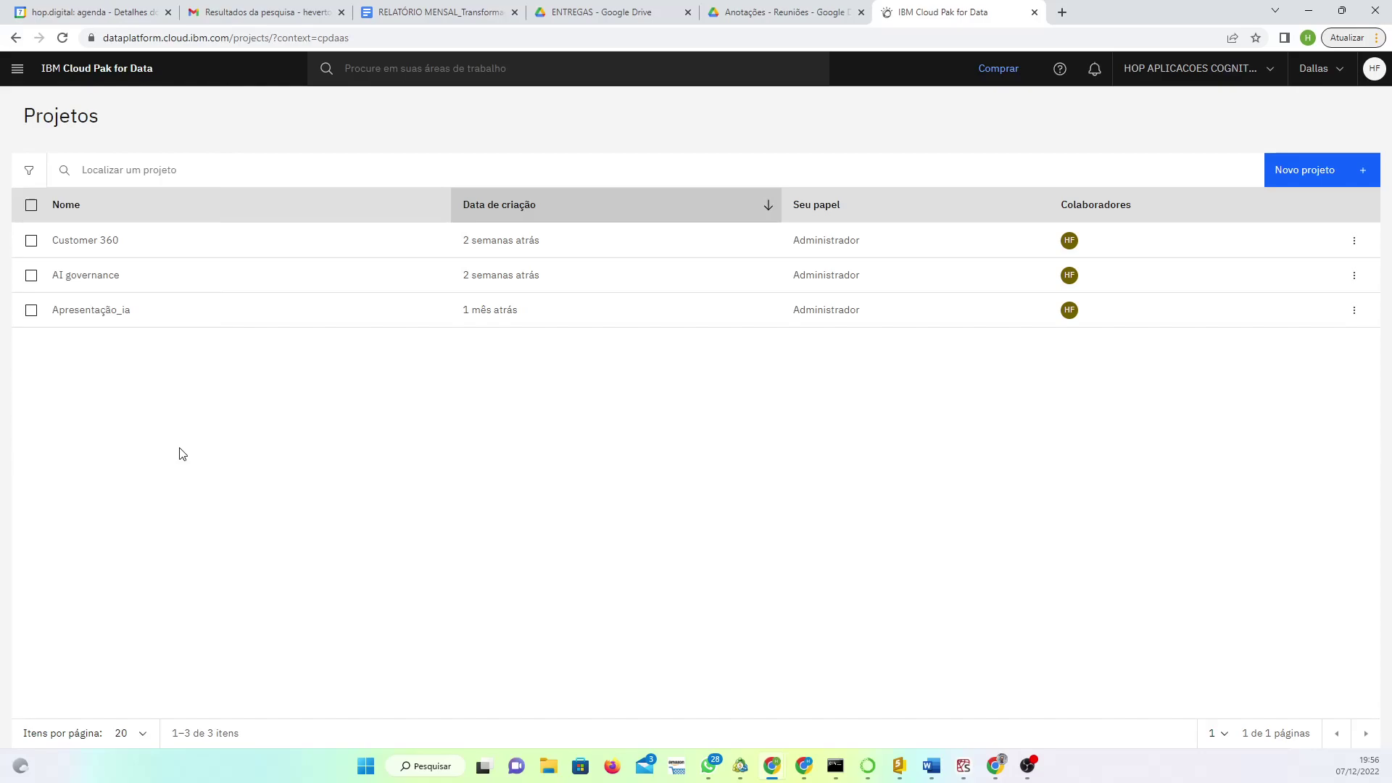
pyautogui.click(92, 313)
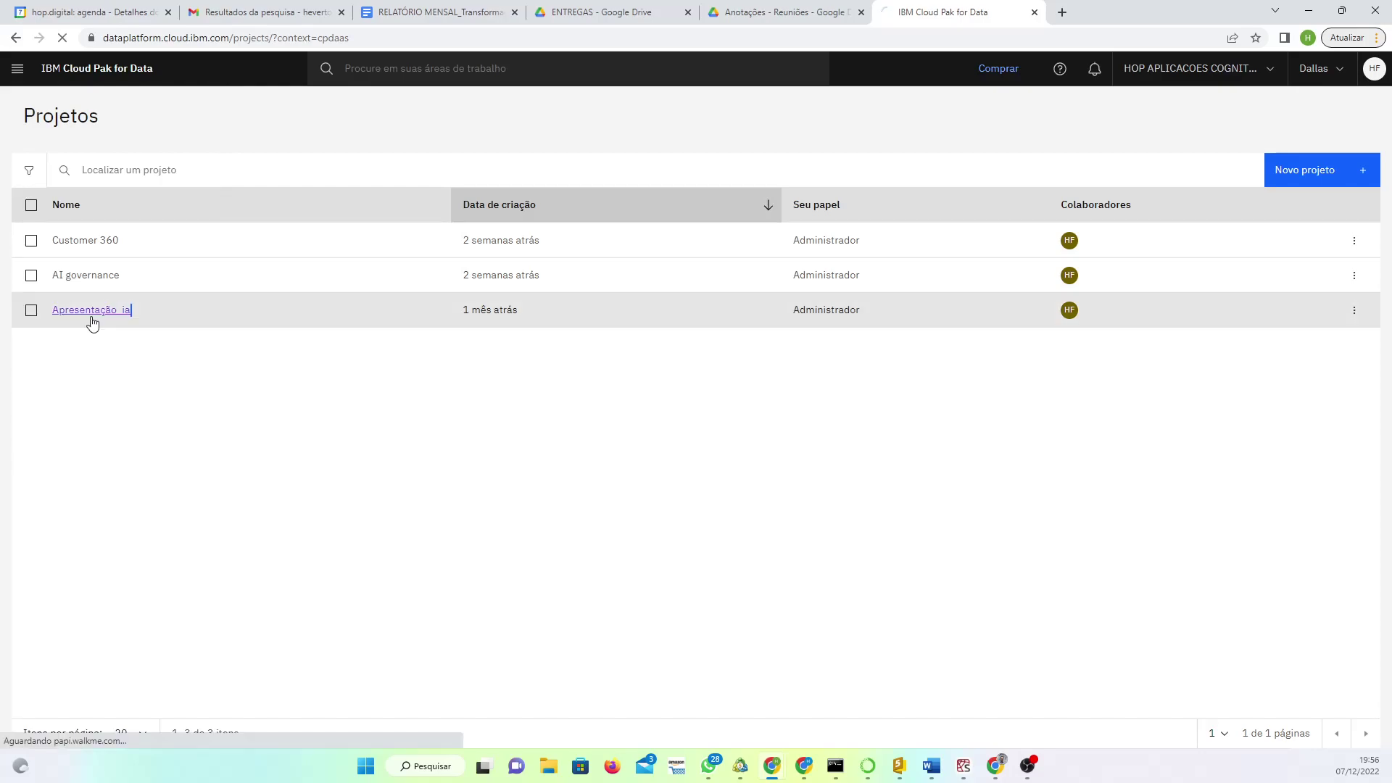